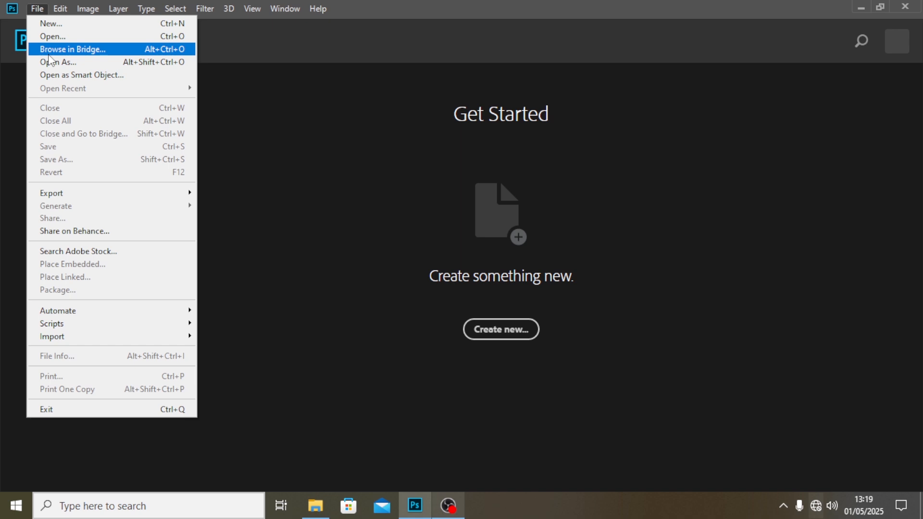
Step: Create a new 2000 x 2000 pixel document at 300 pixels/inch named MOTHERS DAY POSTER
{"action": "left_click", "coordinate": [60, 24]}
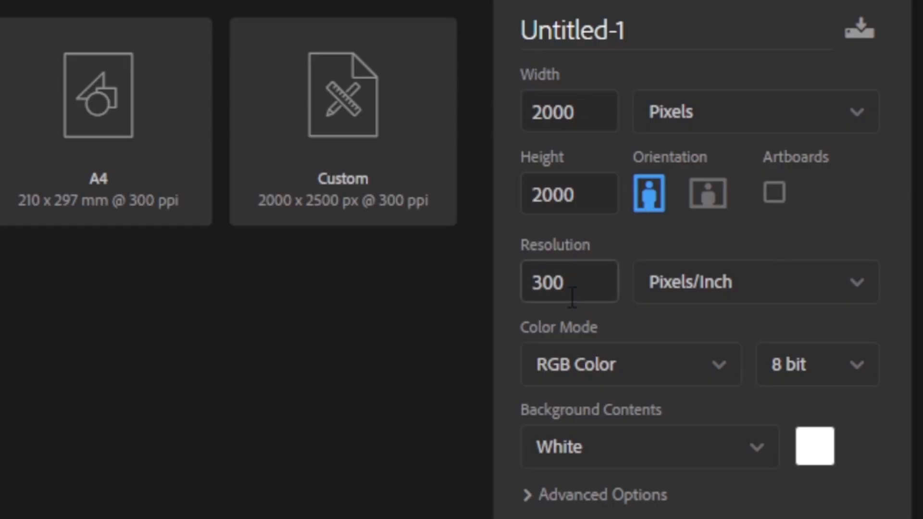
{"action": "left_click", "coordinate": [650, 32]}
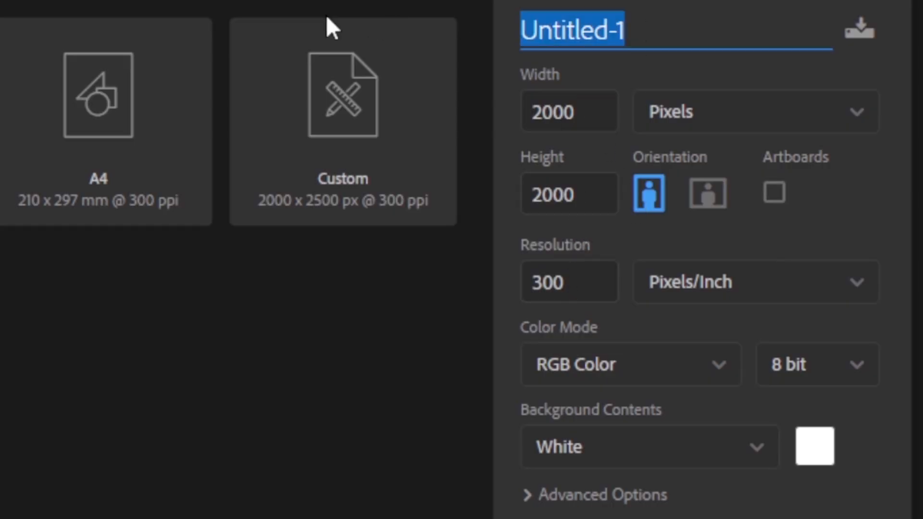
{"action": "type", "text": "MOTHERS DAY "}
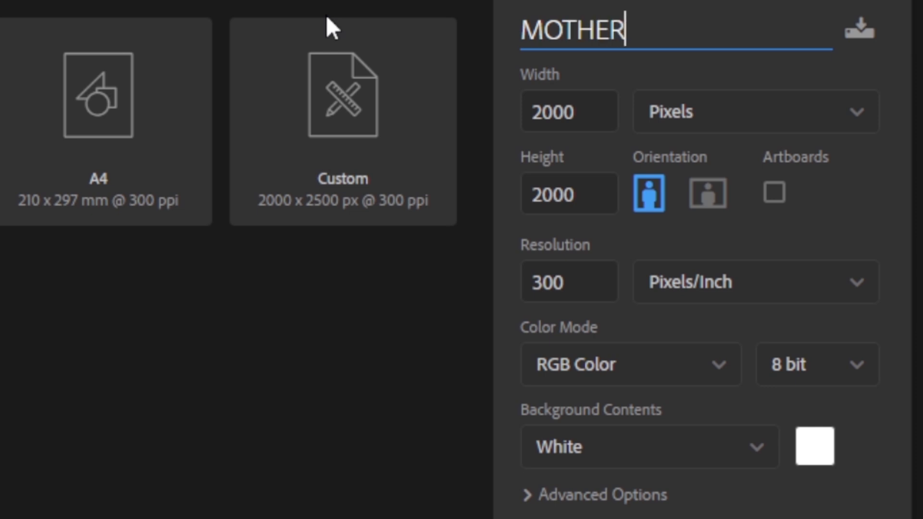
{"action": "type", "text": "POSTER"}
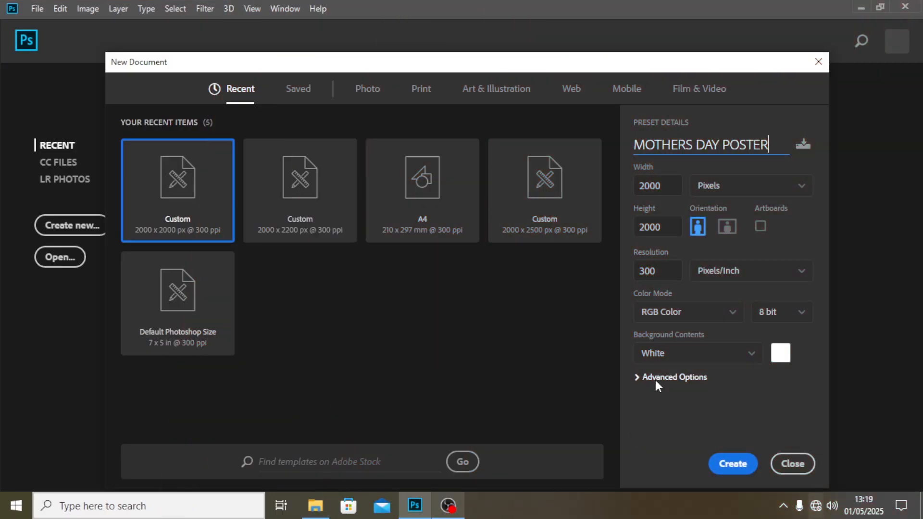
{"action": "left_click", "coordinate": [733, 467]}
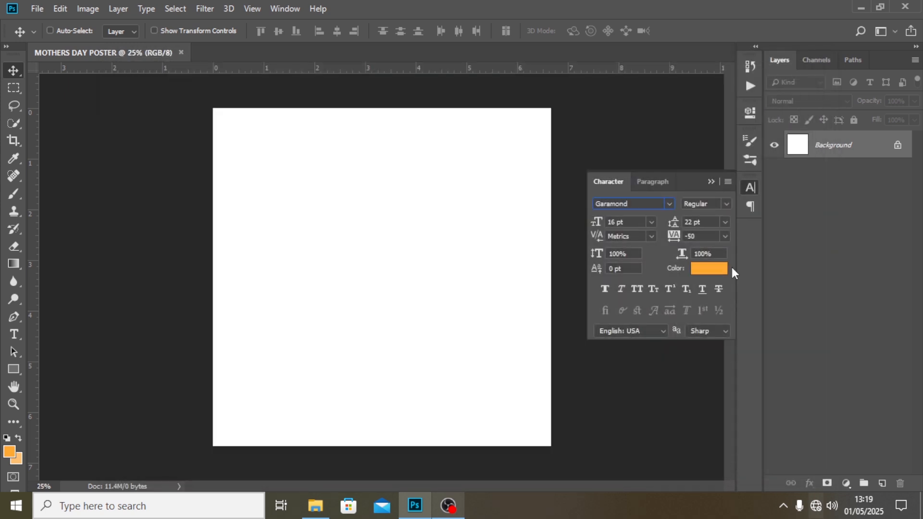
Step: Add a guide layout with 6 columns, 6 rows and 0.3 in margins on all sides of the canvas
{"action": "left_click", "coordinate": [711, 182]}
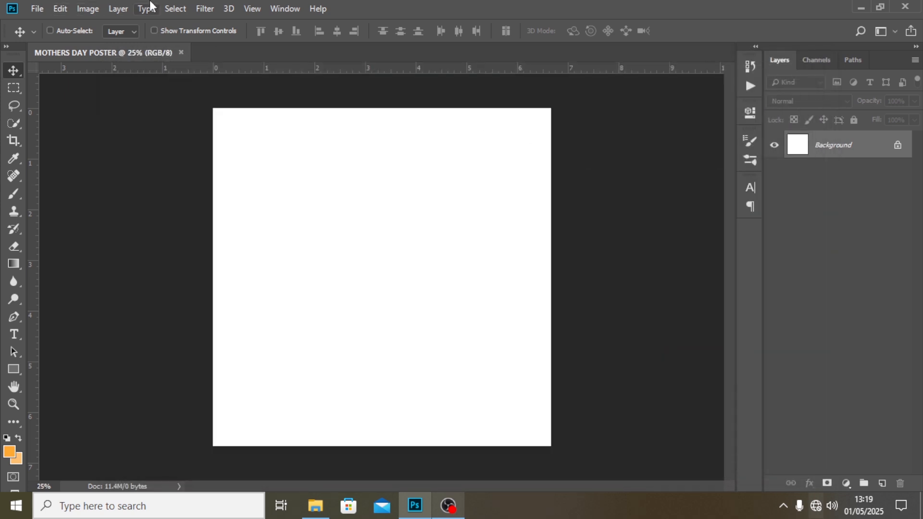
{"action": "left_click", "coordinate": [258, 9]}
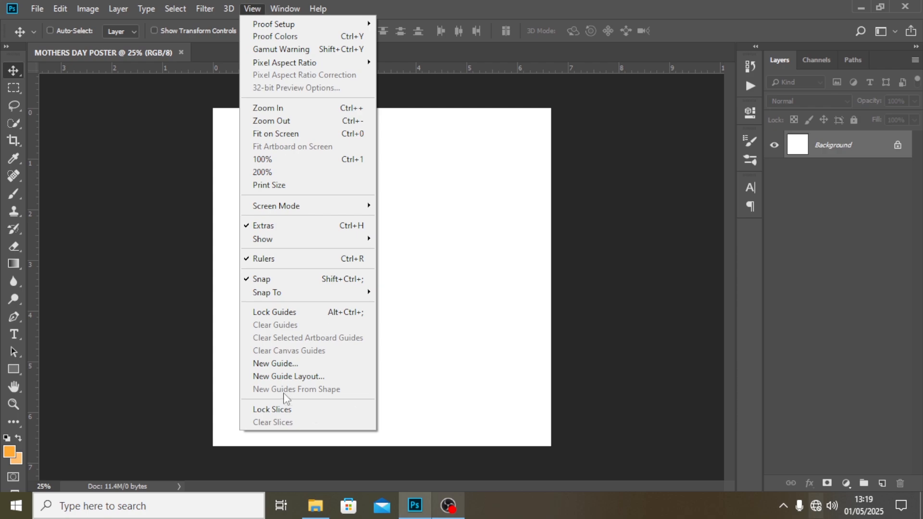
{"action": "left_click", "coordinate": [298, 377]}
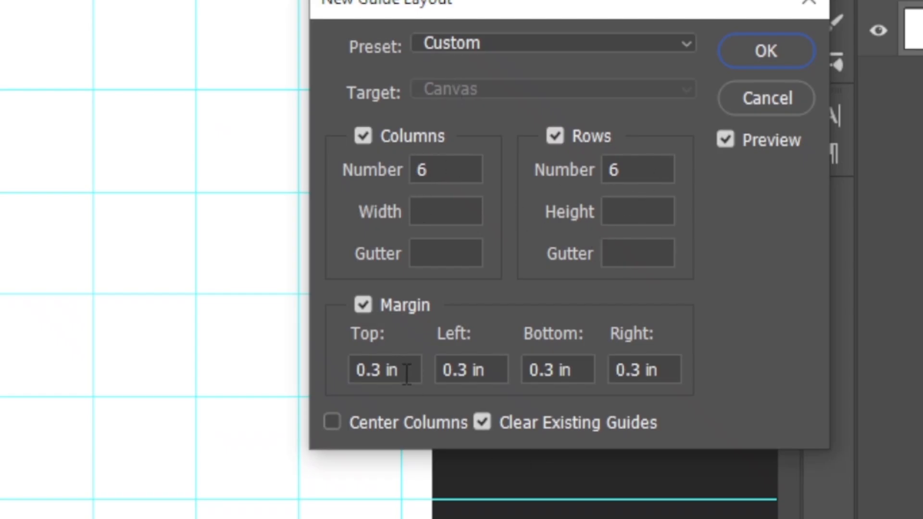
{"action": "left_click_drag", "start_coordinate": [407, 374], "coordinate": [337, 373]}
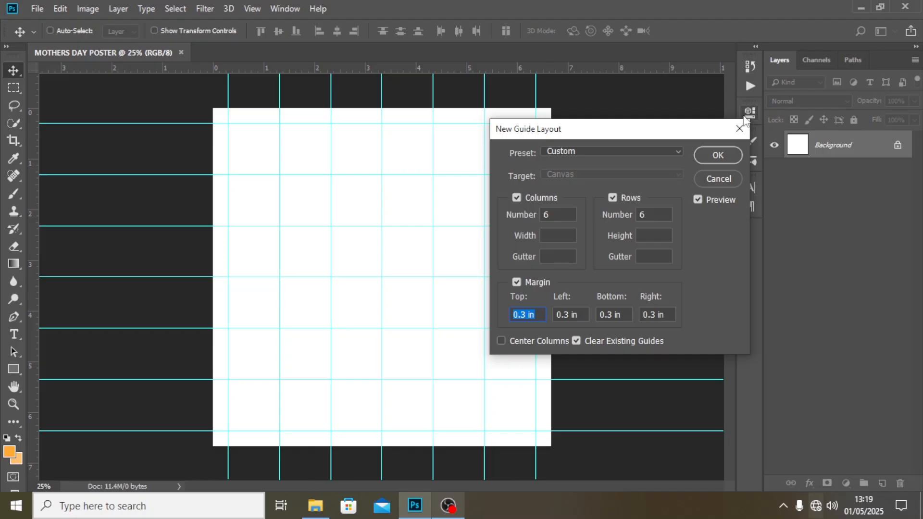
{"action": "left_click", "coordinate": [759, 61]}
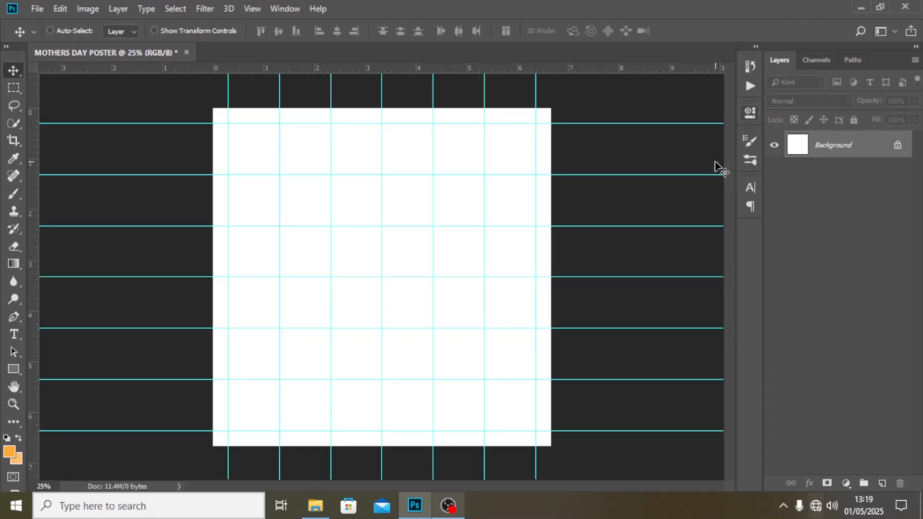
Step: Add a solid color fill layer in light grey #DFDFDF above the background
{"action": "left_click", "coordinate": [847, 483]}
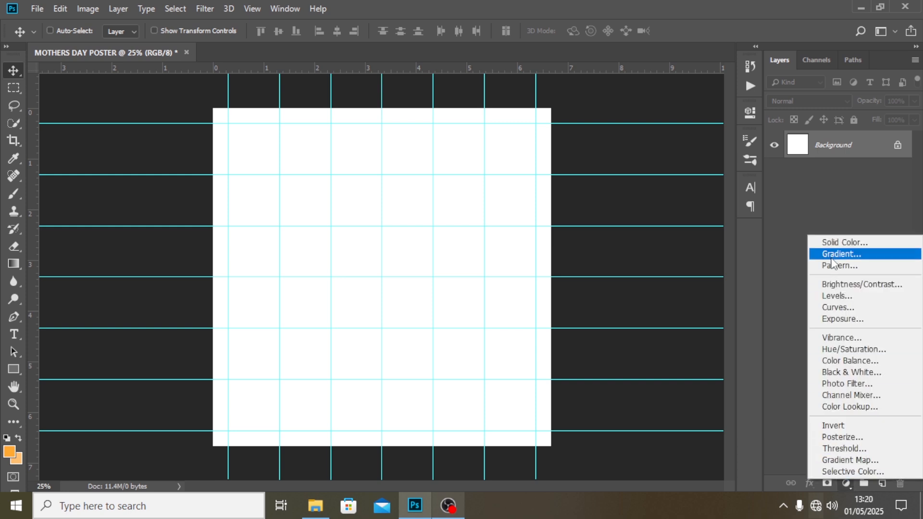
{"action": "left_click", "coordinate": [835, 244]}
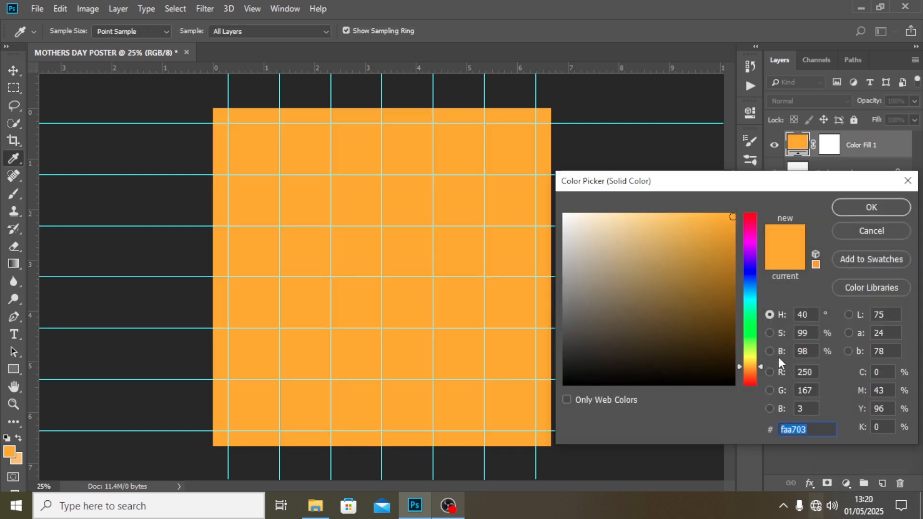
{"action": "type", "text": "DFDF"}
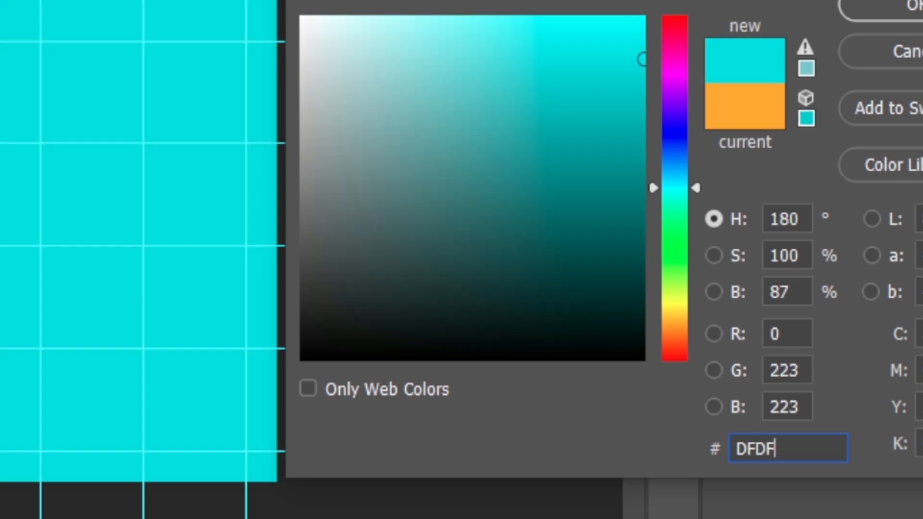
{"action": "type", "text": "DF"}
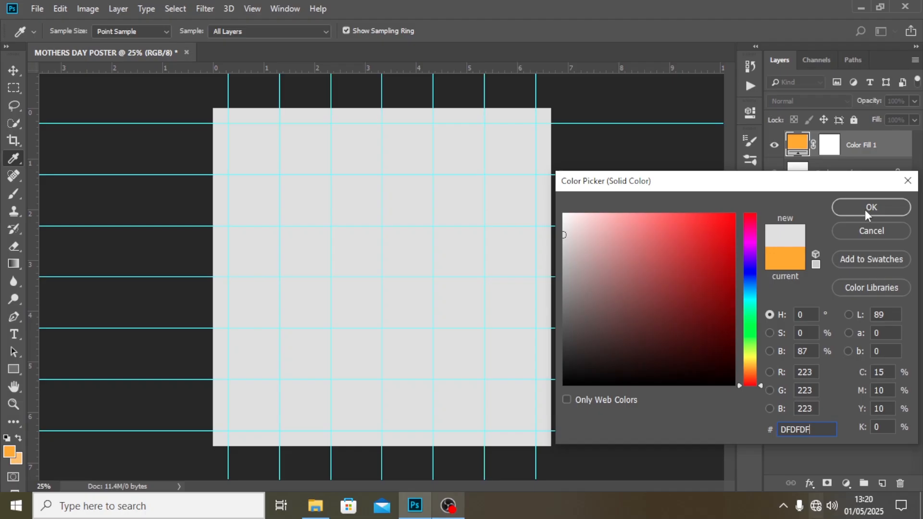
{"action": "left_click", "coordinate": [865, 209]}
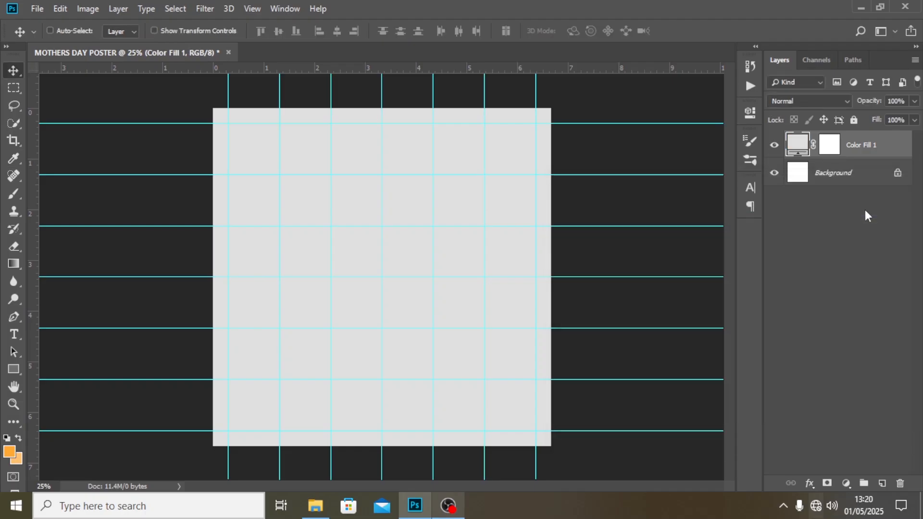
Step: Paint black on the fill layer's mask with a soft 1300 px brush at the canvas centre, and hide the guides
{"action": "left_click", "coordinate": [829, 147]}
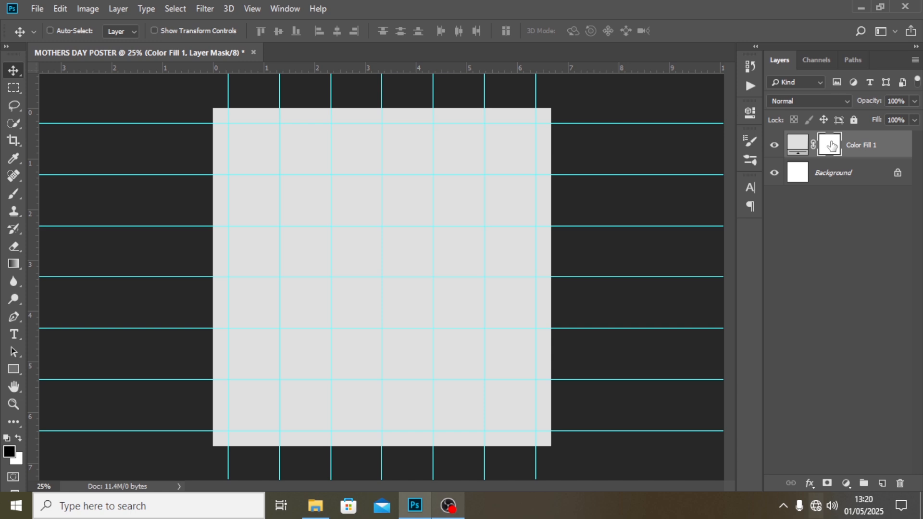
{"action": "left_click", "coordinate": [14, 194]}
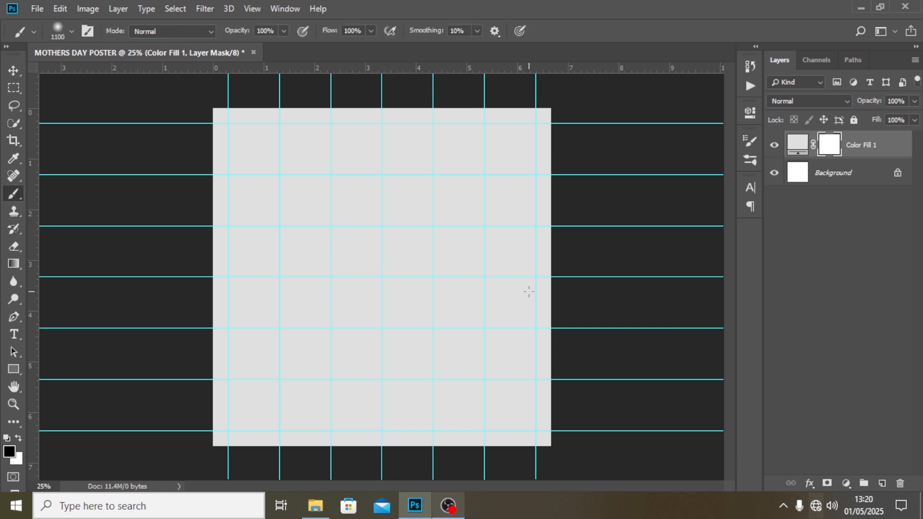
{"action": "key", "text": "bracketright"}
{"action": "key", "text": "bracketright"}
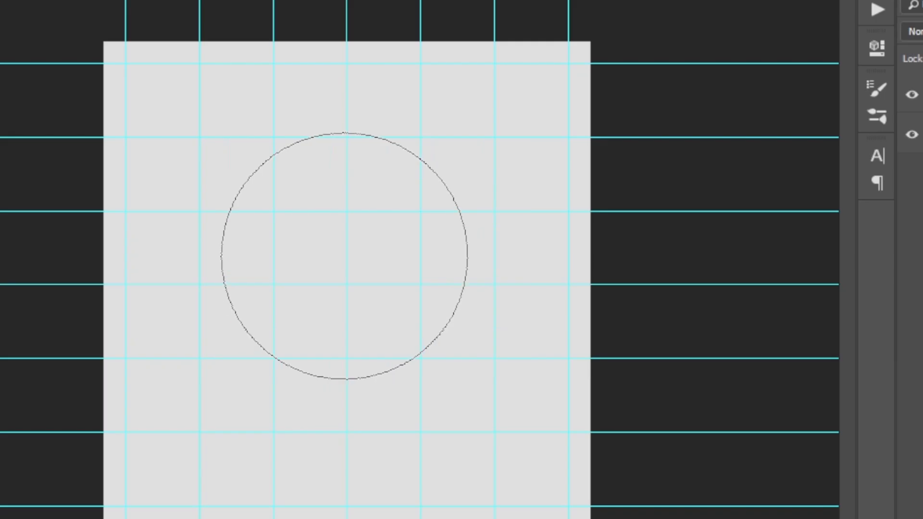
{"action": "left_click", "coordinate": [344, 256]}
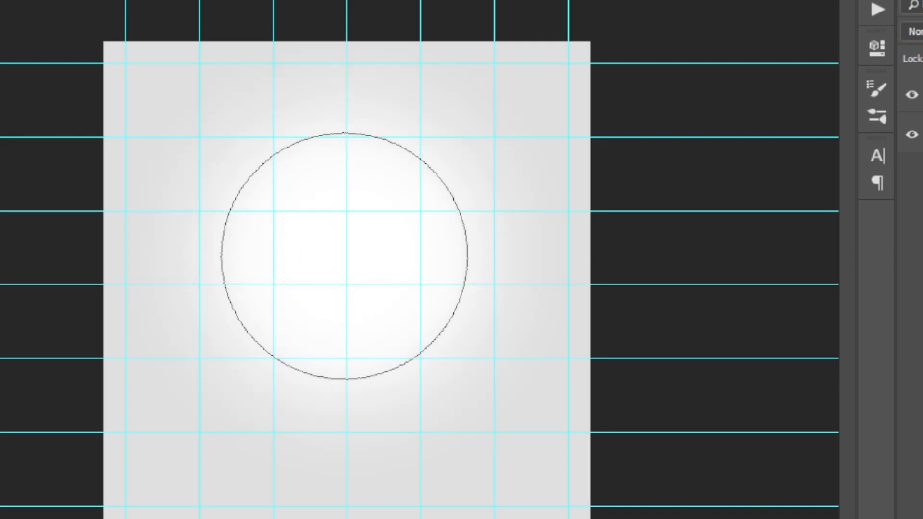
{"action": "mouse_move", "coordinate": [344, 256]}
{"action": "left_mouse_down"}
{"action": "mouse_move", "coordinate": [340, 280]}
{"action": "mouse_move", "coordinate": [350, 296]}
{"action": "mouse_move", "coordinate": [392, 276]}
{"action": "mouse_move", "coordinate": [359, 256]}
{"action": "left_mouse_up"}
{"action": "key", "text": "ctrl+semicolon"}
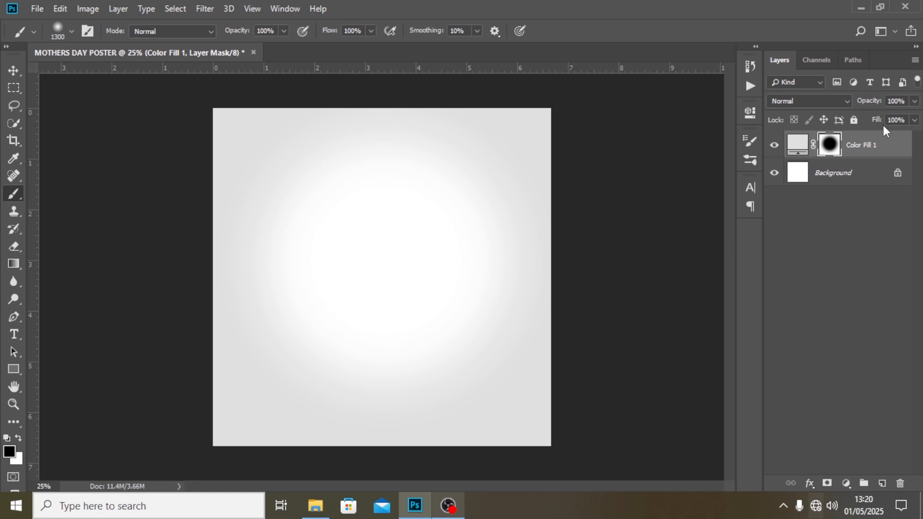
Step: Group the color fill layer and name the group BG
{"action": "key", "text": "ctrl+g"}
{"action": "double_click", "coordinate": [835, 138]}
{"action": "type", "text": "b"}
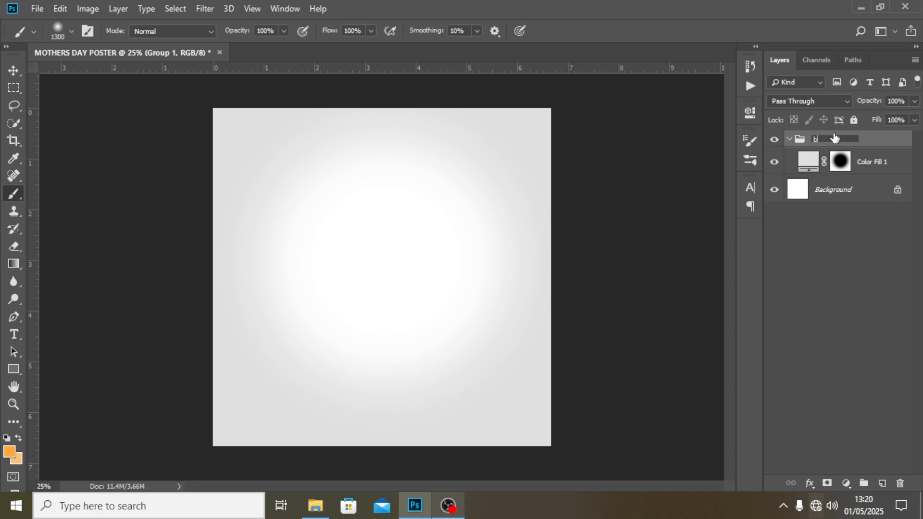
{"action": "type", "text": "G"}
{"action": "key", "text": "Return"}
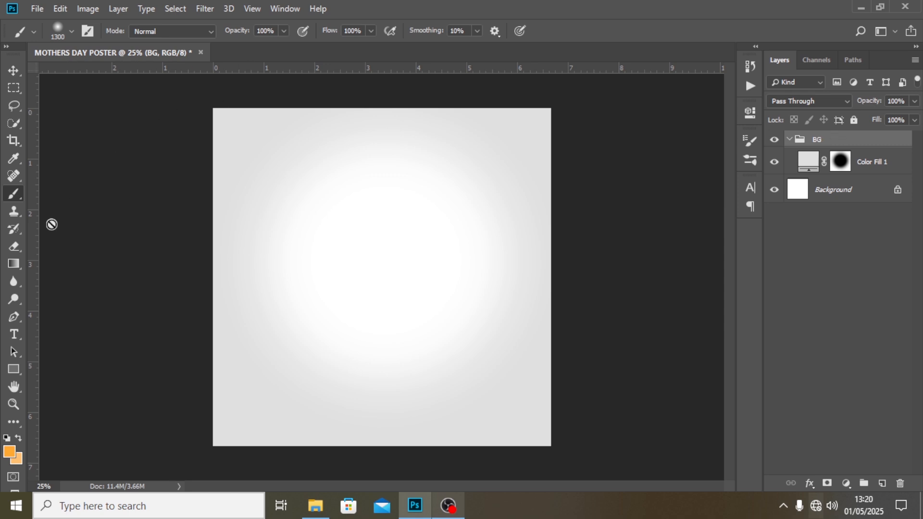
Step: Add the text MOM near the canvas centre, move its layer above the BG group and collapse the group
{"action": "left_click", "coordinate": [15, 329]}
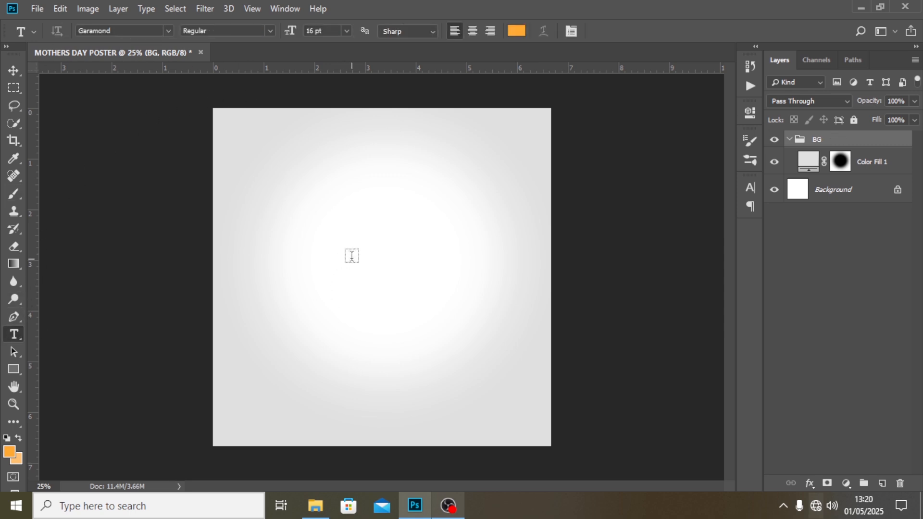
{"action": "left_click", "coordinate": [333, 258]}
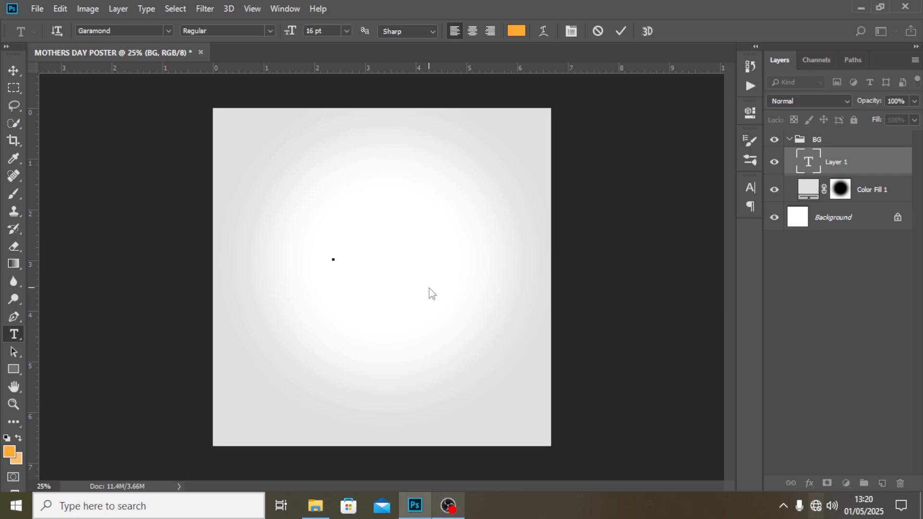
{"action": "type", "text": "MOM"}
{"action": "left_click", "coordinate": [825, 167]}
{"action": "left_click_drag", "start_coordinate": [825, 166], "coordinate": [808, 133]}
{"action": "left_click", "coordinate": [789, 167]}
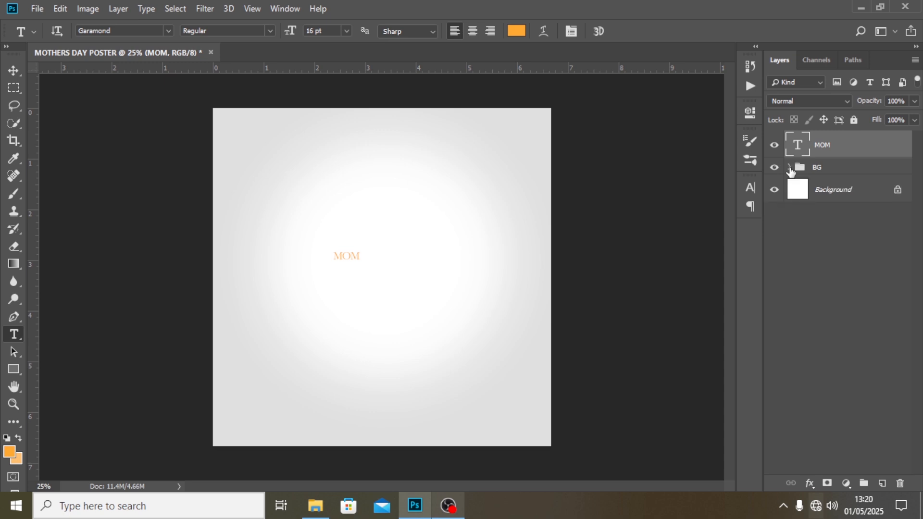
Step: Set the MOM text to the Wicked Mouse Regular font at 108 pt
{"action": "left_click", "coordinate": [751, 187]}
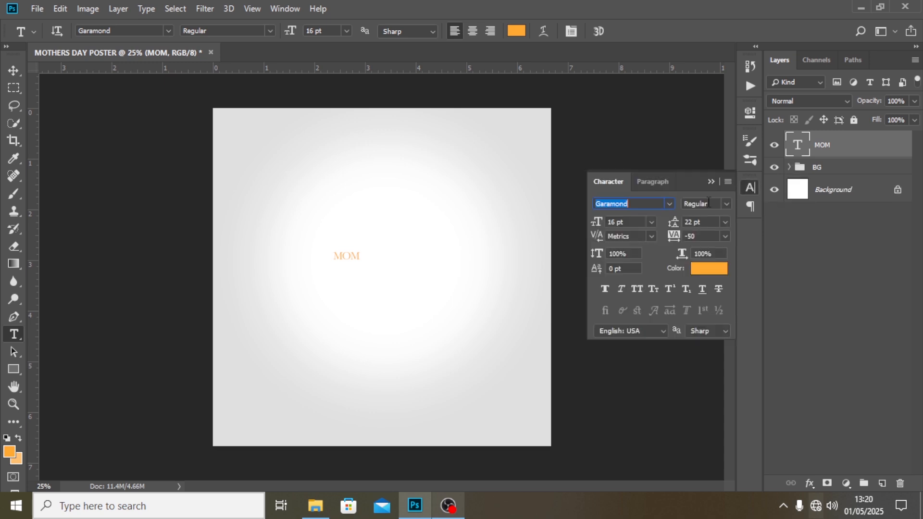
{"action": "left_click", "coordinate": [672, 202]}
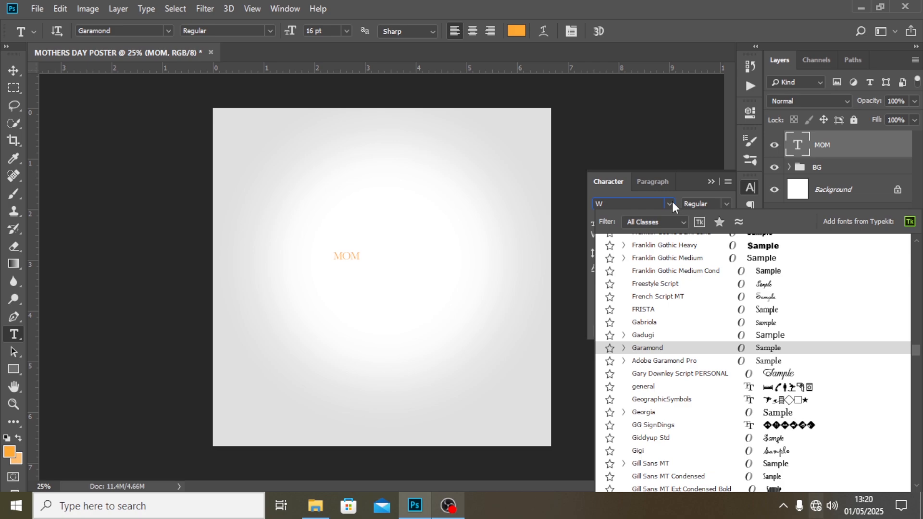
{"action": "type", "text": "W"}
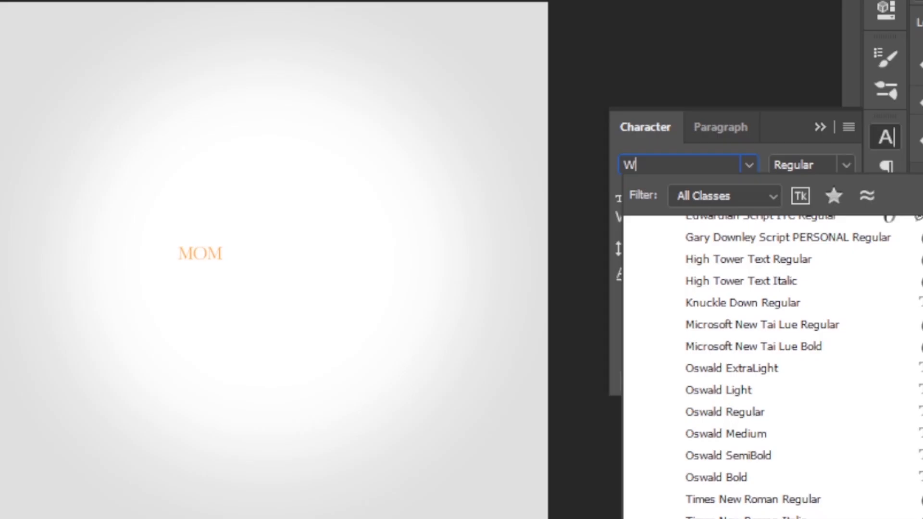
{"action": "type", "text": "ICKE"}
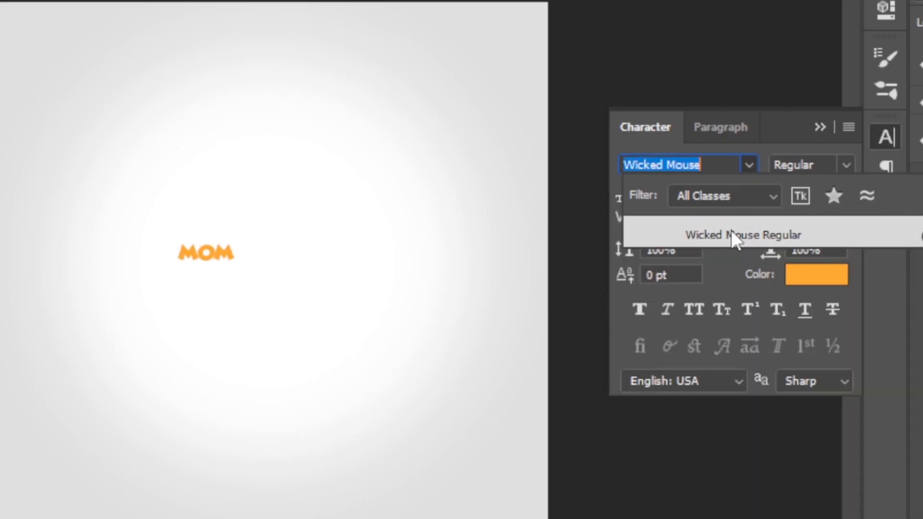
{"action": "left_click", "coordinate": [732, 233]}
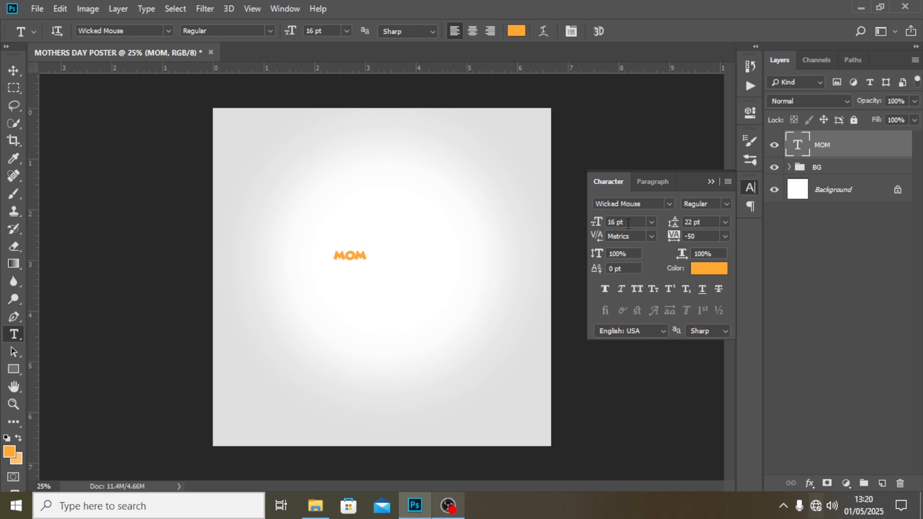
{"action": "left_click", "coordinate": [628, 224]}
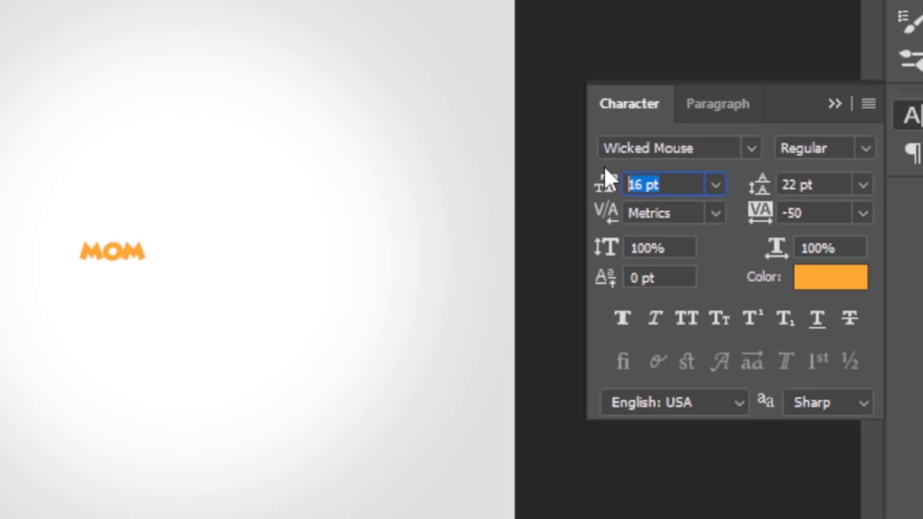
{"action": "type", "text": "108"}
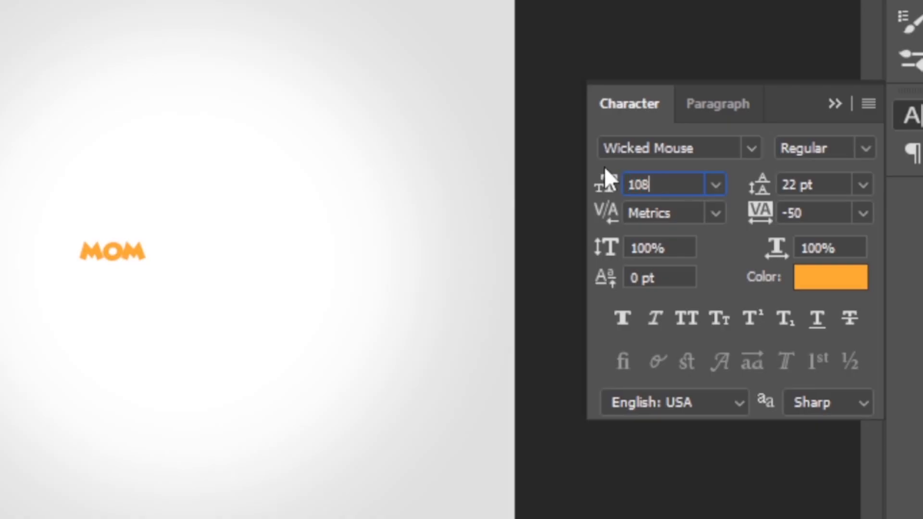
{"action": "key", "text": "Return"}
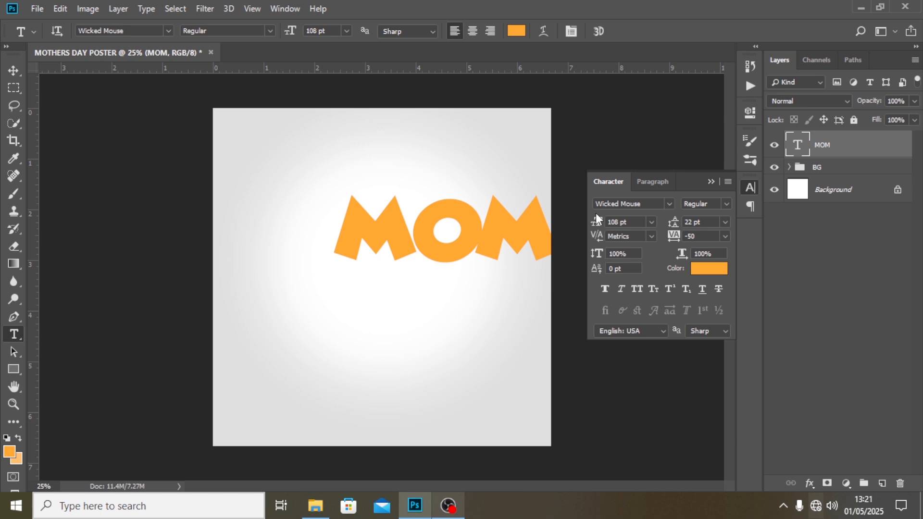
Step: Show the guides and move the MOM text to the horizontal centre of the canvas
{"action": "key", "text": "ctrl+apostrophe"}
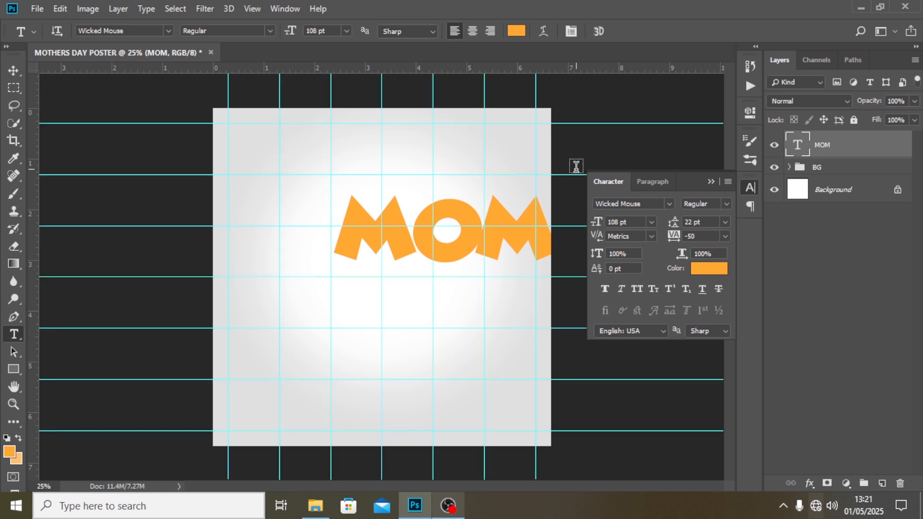
{"action": "left_click", "coordinate": [13, 72]}
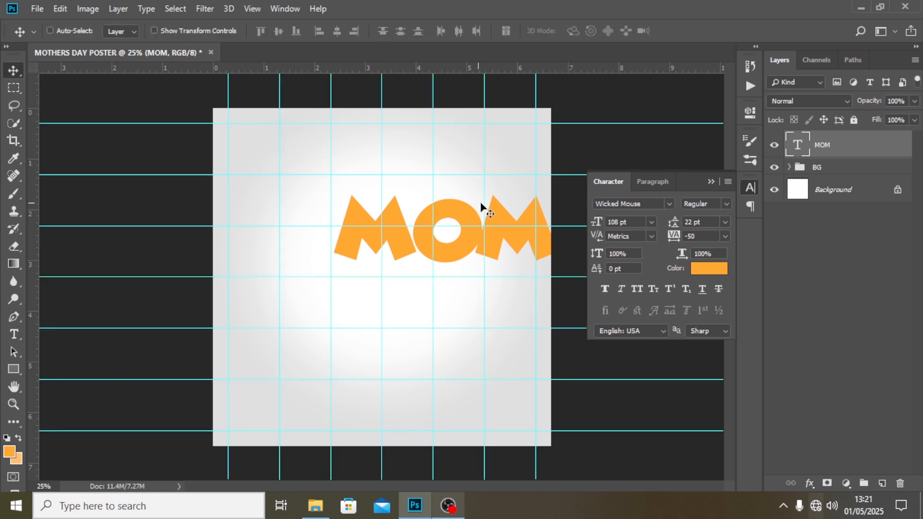
{"action": "left_click_drag", "start_coordinate": [470, 212], "coordinate": [422, 204]}
{"action": "key", "text": "t"}
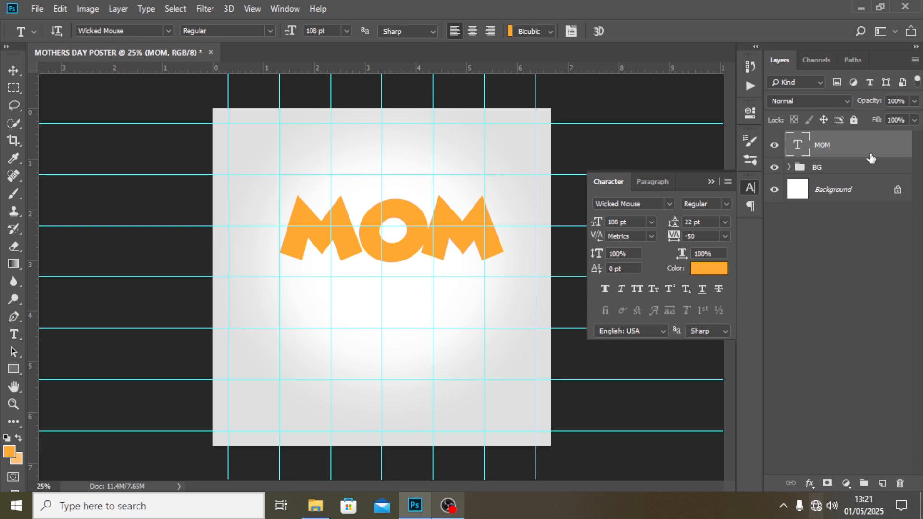
Step: Add vertical guides along the left and right edges of the MOM text's bounding box
{"action": "key", "text": "ctrl+t"}
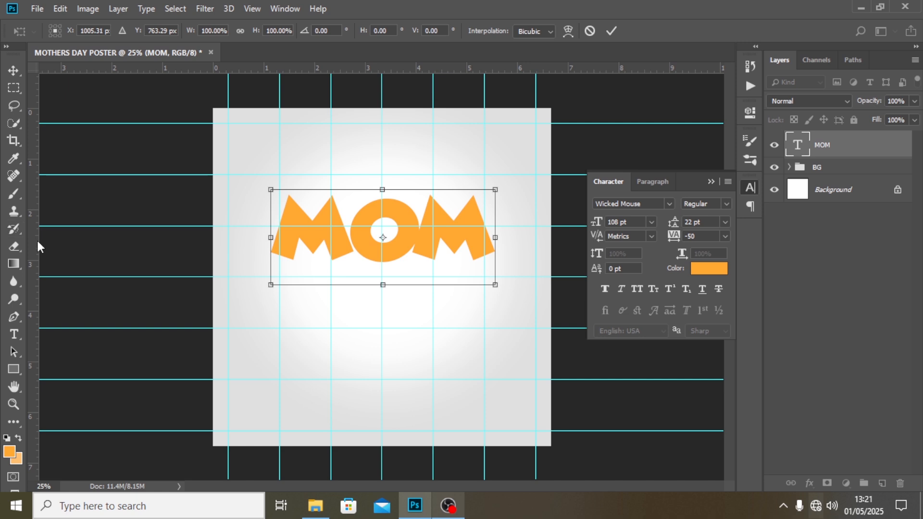
{"action": "left_click_drag", "start_coordinate": [33, 244], "coordinate": [271, 231]}
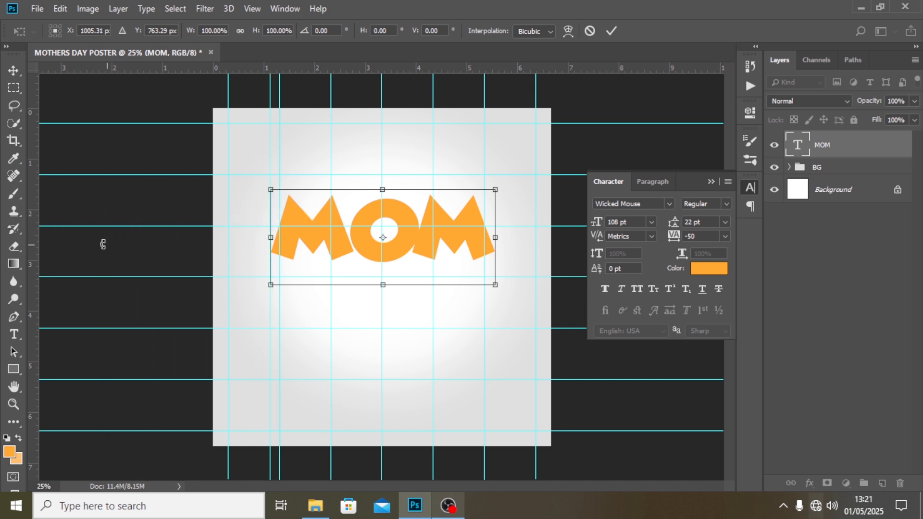
{"action": "left_click_drag", "start_coordinate": [35, 242], "coordinate": [495, 274]}
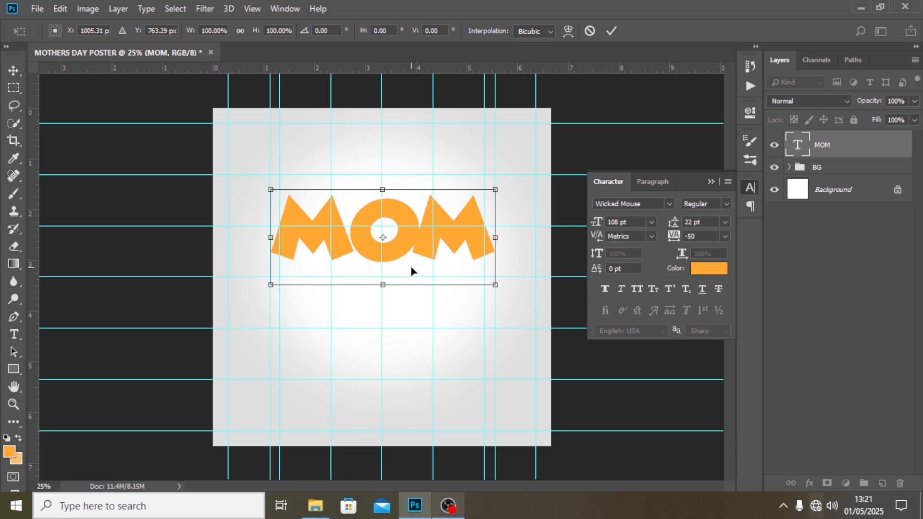
{"action": "key", "text": "Return"}
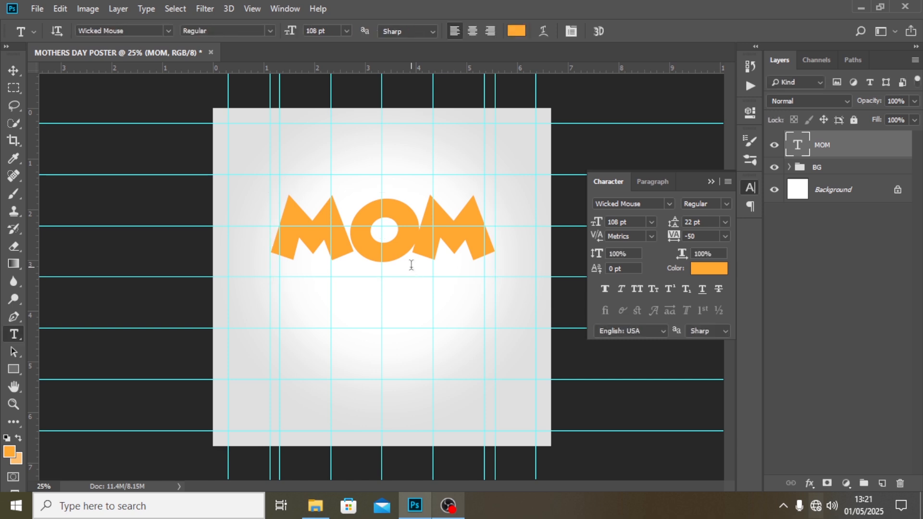
Step: Duplicate the MOM text twice, stack the copies below the original in a column, and nudge the lowest copy slightly down
{"action": "key", "text": "ctrl+j"}
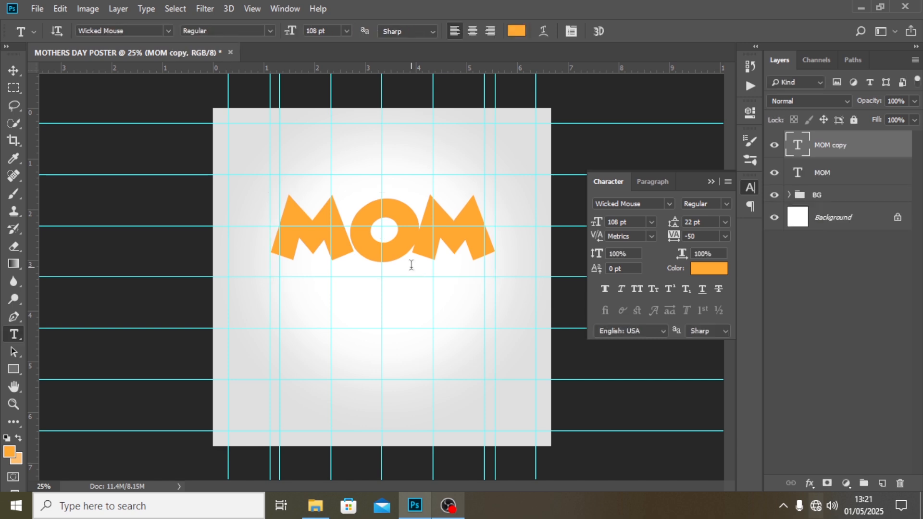
{"action": "key", "text": "v"}
{"action": "left_click_drag", "start_coordinate": [412, 252], "coordinate": [399, 365]}
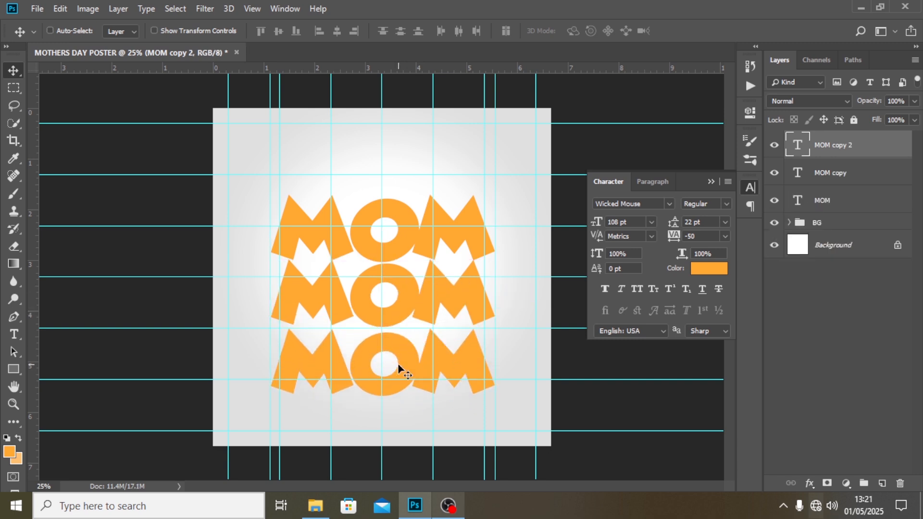
{"action": "key", "text": "Down"}
{"action": "key", "text": "Down"}
{"action": "key", "text": "Down"}
{"action": "key", "text": "Down"}
{"action": "key", "text": "Down"}
{"action": "key", "text": "Down"}
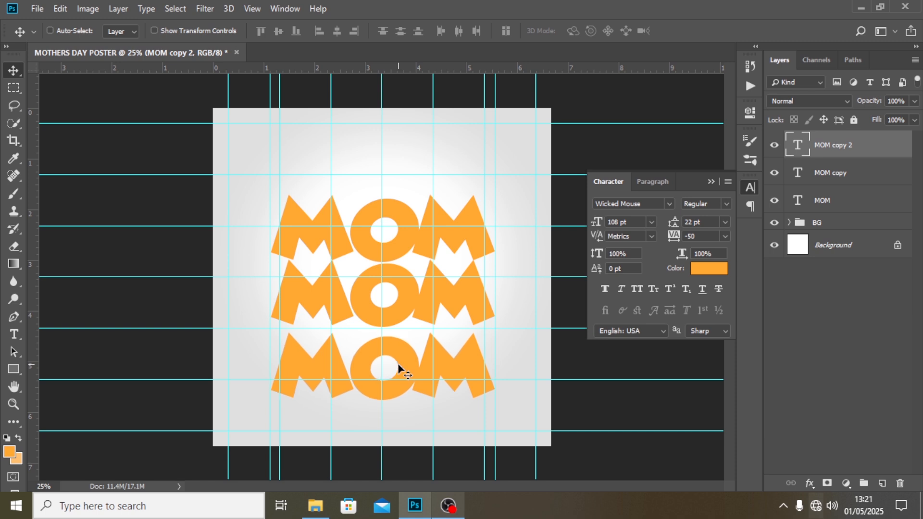
Step: Distribute the three MOM layers evenly by their vertical centres and move them together to the canvas centre
{"action": "left_click", "coordinate": [815, 198], "text": "shift"}
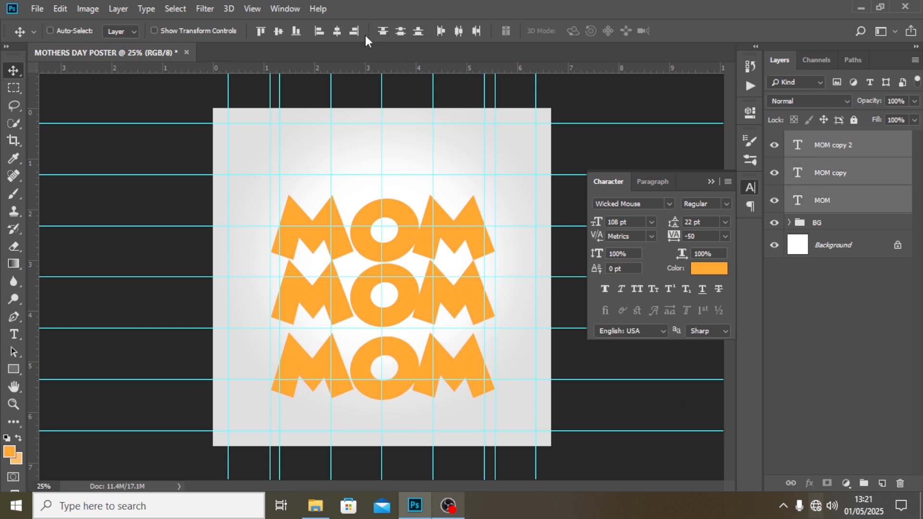
{"action": "left_click", "coordinate": [400, 30]}
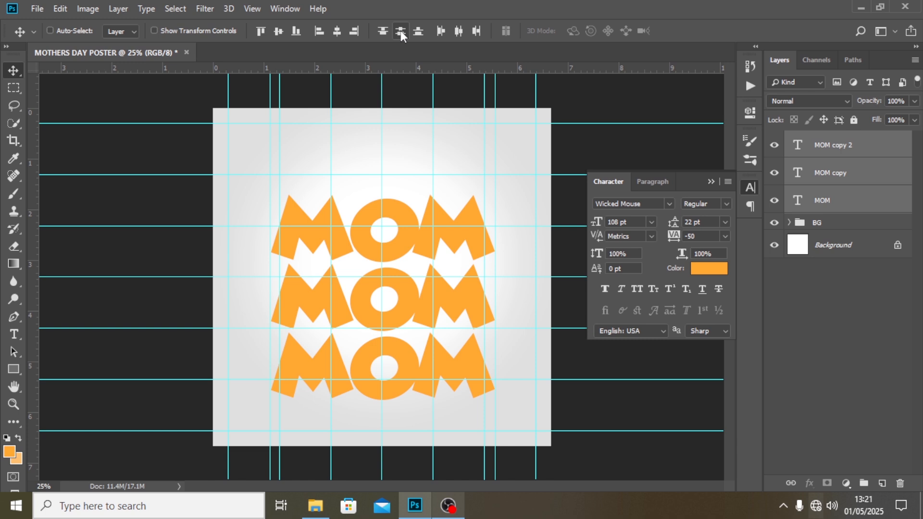
{"action": "key", "text": "ctrl+t"}
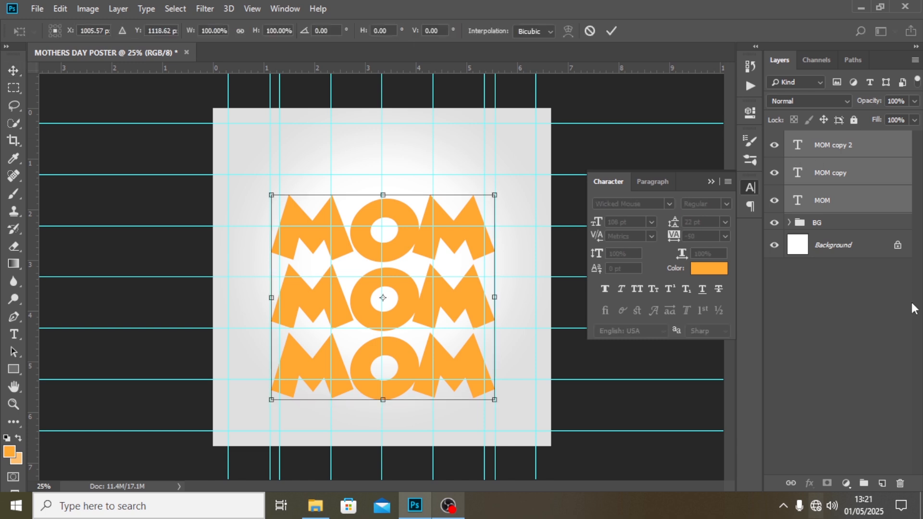
{"action": "left_click_drag", "start_coordinate": [396, 306], "coordinate": [398, 293]}
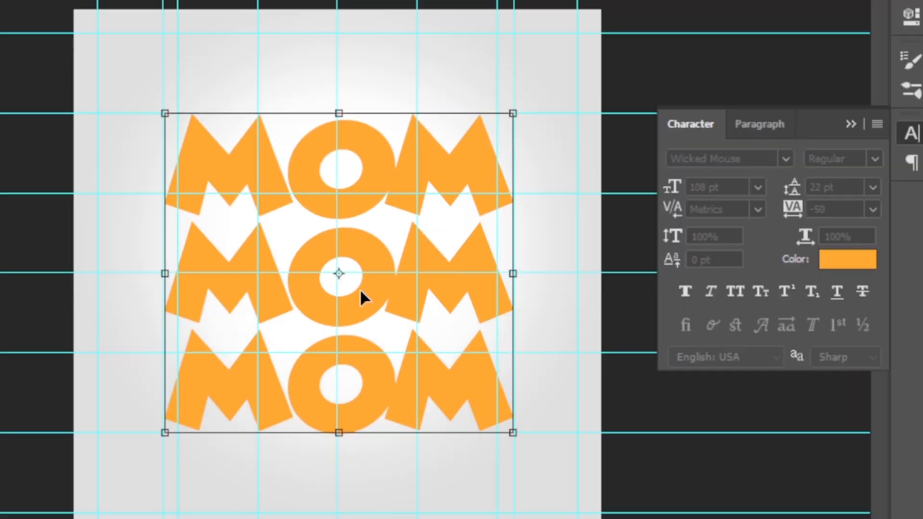
{"action": "key", "text": "Return"}
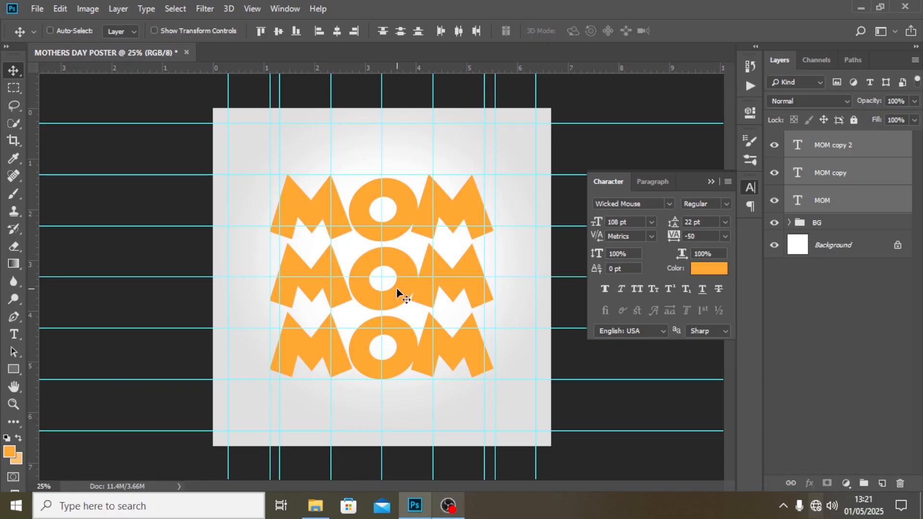
Step: Group the three MOM text layers and name the group MOM
{"action": "key", "text": "ctrl+g"}
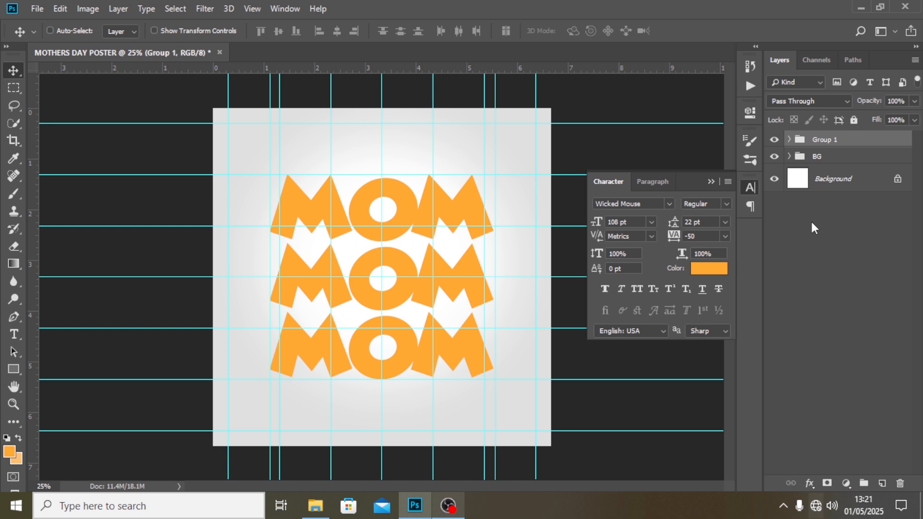
{"action": "double_click", "coordinate": [836, 140]}
{"action": "type", "text": "MOM"}
{"action": "key", "text": "Return"}
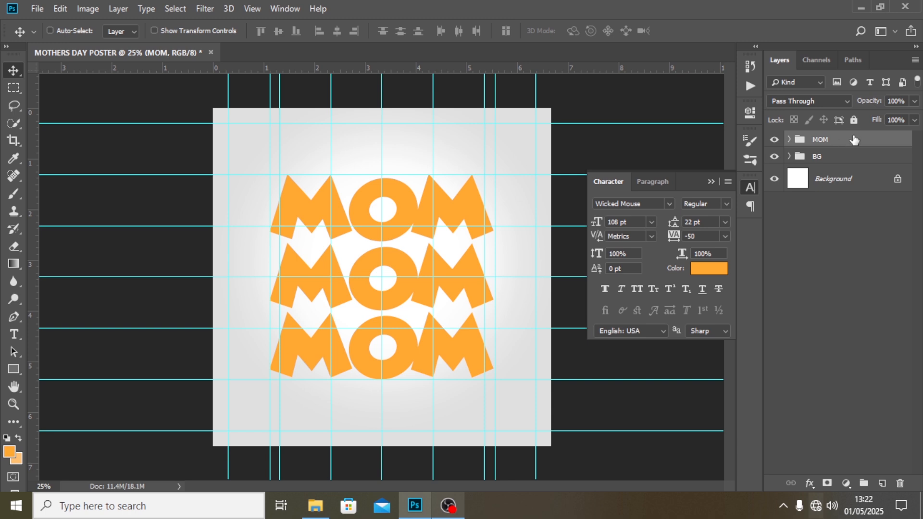
Step: Add a Gradient Overlay to the MOM group and shift the layer style dialog off the lettering
{"action": "double_click", "coordinate": [887, 140]}
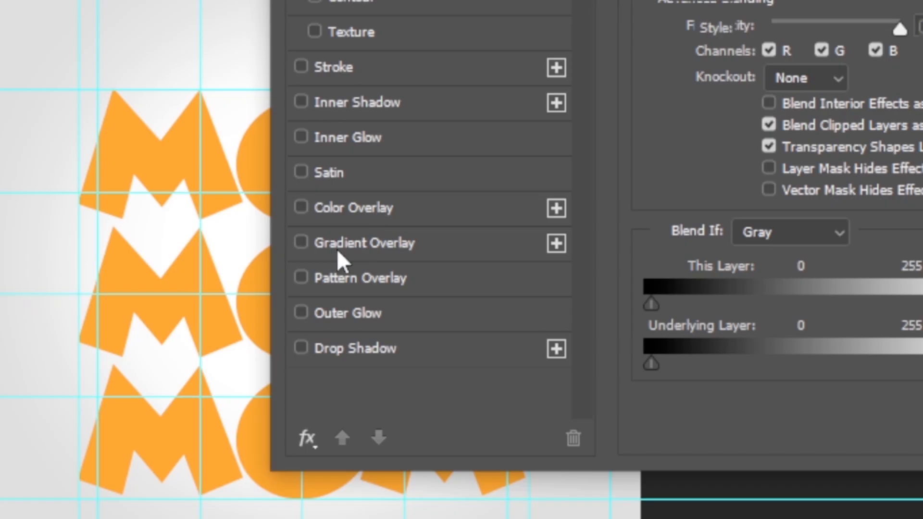
{"action": "left_click", "coordinate": [337, 249]}
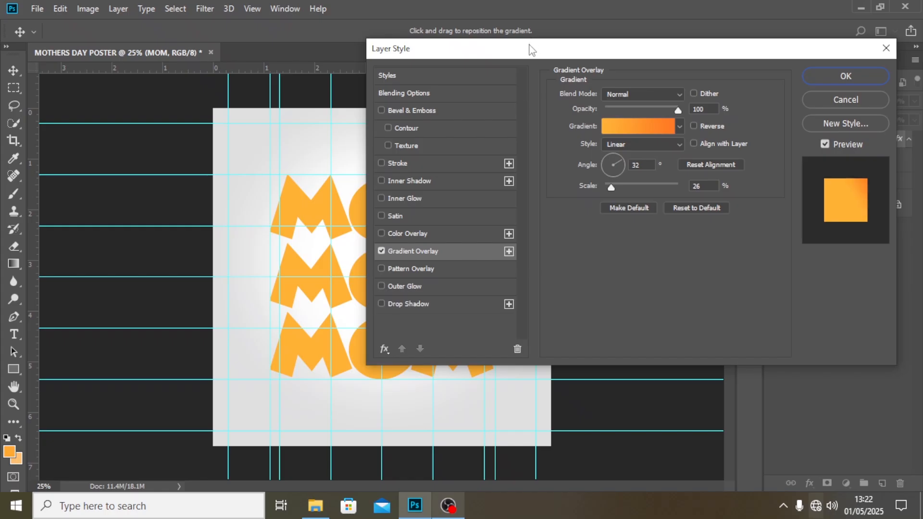
{"action": "left_click_drag", "start_coordinate": [533, 46], "coordinate": [656, 32]}
Step: Set the starting colour stop of the overlay gradient to A71C00
{"action": "left_click", "coordinate": [746, 110]}
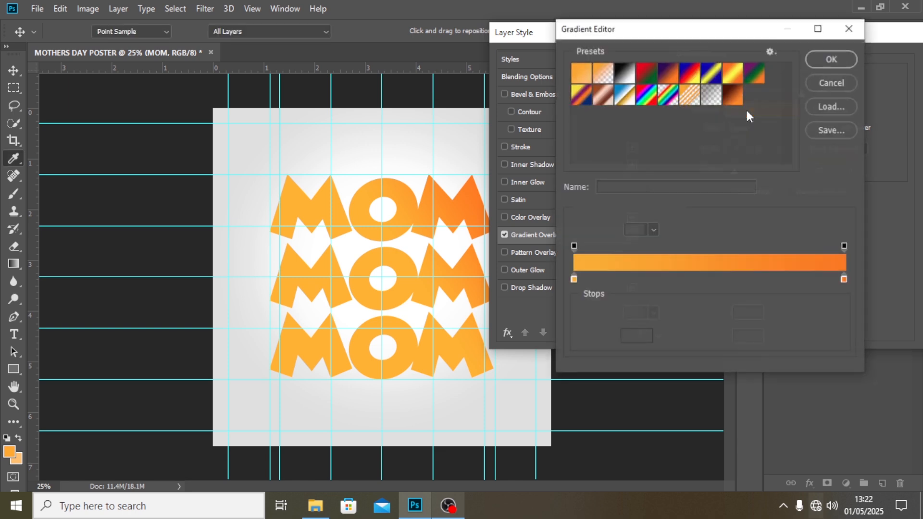
{"action": "double_click", "coordinate": [574, 277]}
{"action": "left_click", "coordinate": [572, 383]}
{"action": "type", "text": "A"}
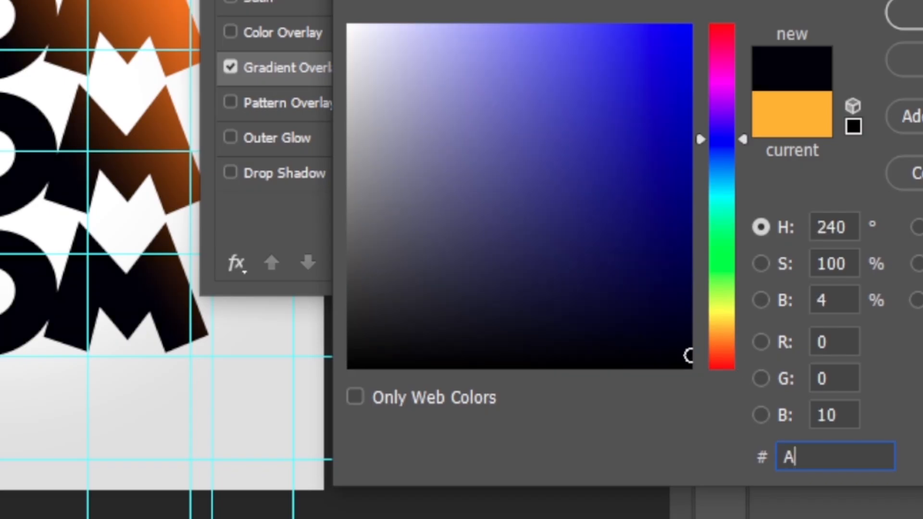
{"action": "type", "text": "71"}
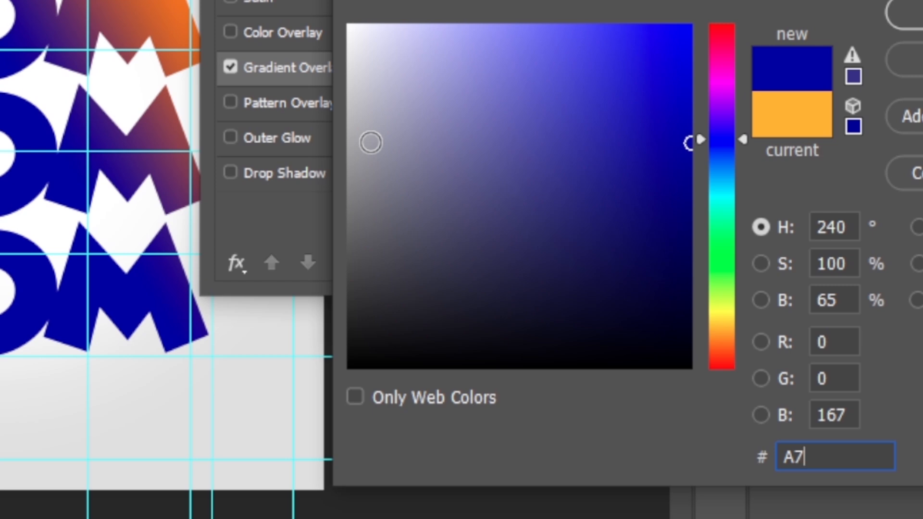
{"action": "type", "text": "C00"}
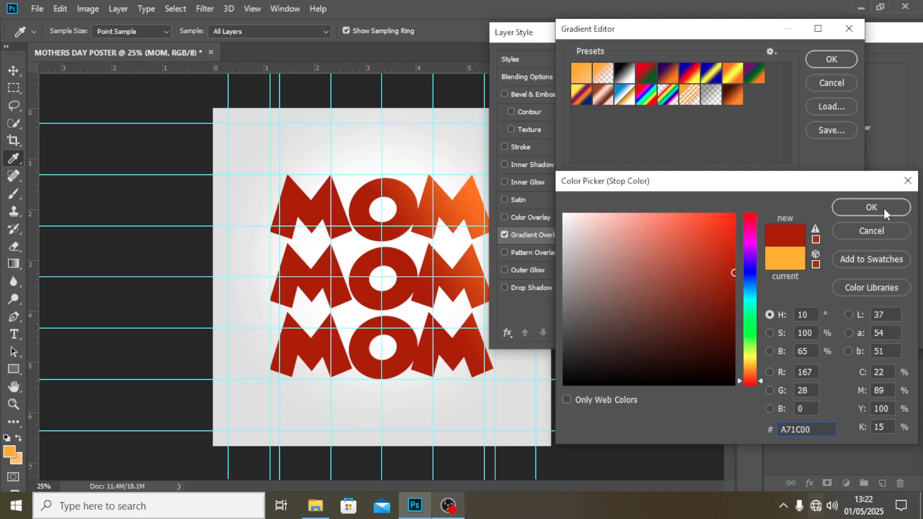
{"action": "left_click", "coordinate": [883, 209]}
Step: Add a colour stop at the 50% location of the gradient and set it to EA2700
{"action": "left_click", "coordinate": [708, 279]}
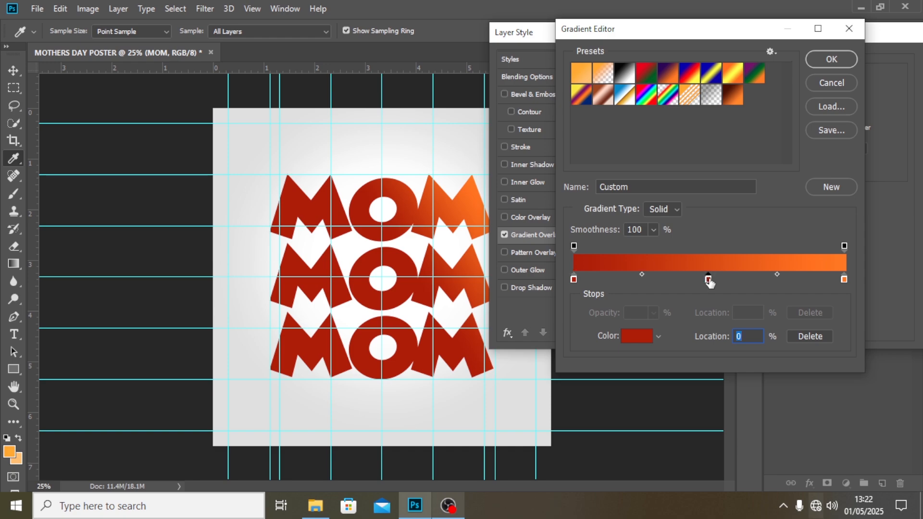
{"action": "double_click", "coordinate": [709, 279]}
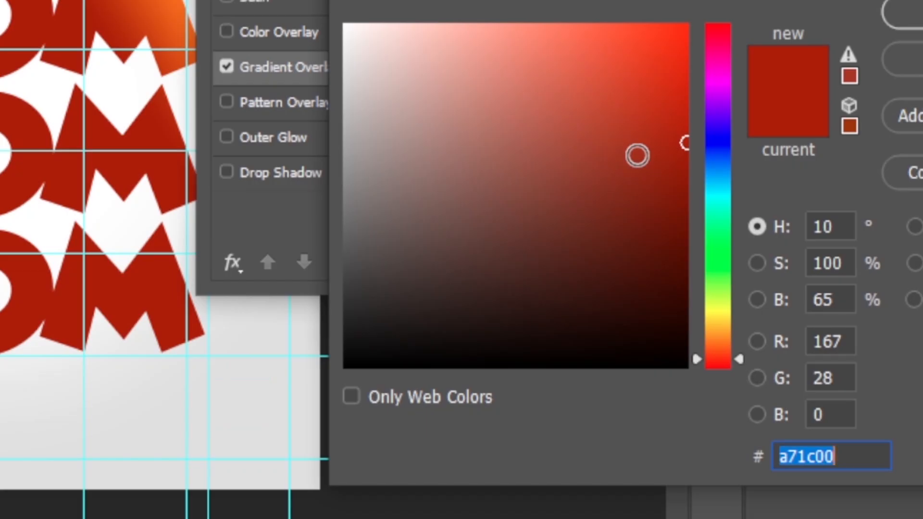
{"action": "type", "text": "EA2"}
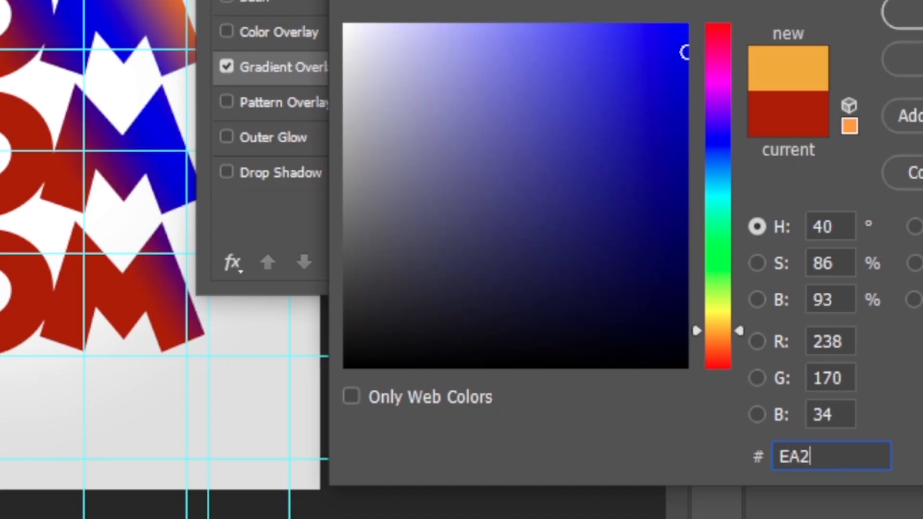
{"action": "type", "text": "700"}
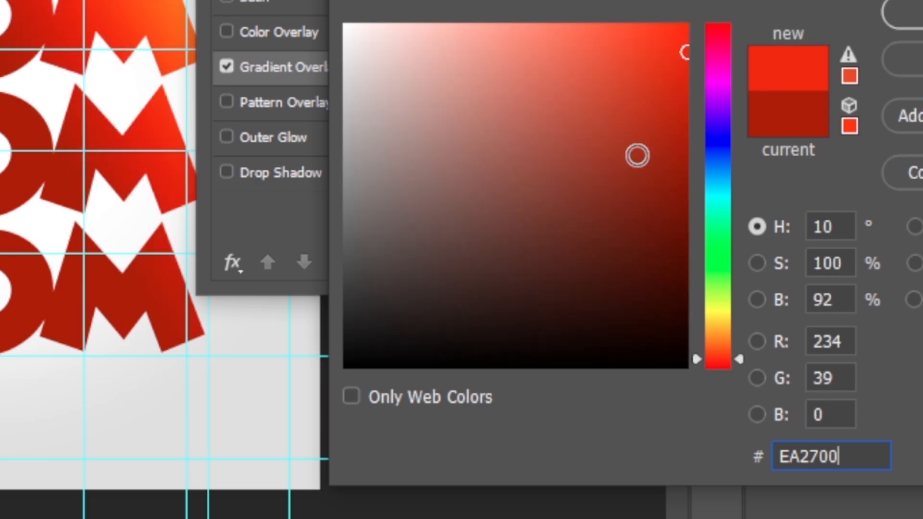
{"action": "left_click", "coordinate": [844, 215]}
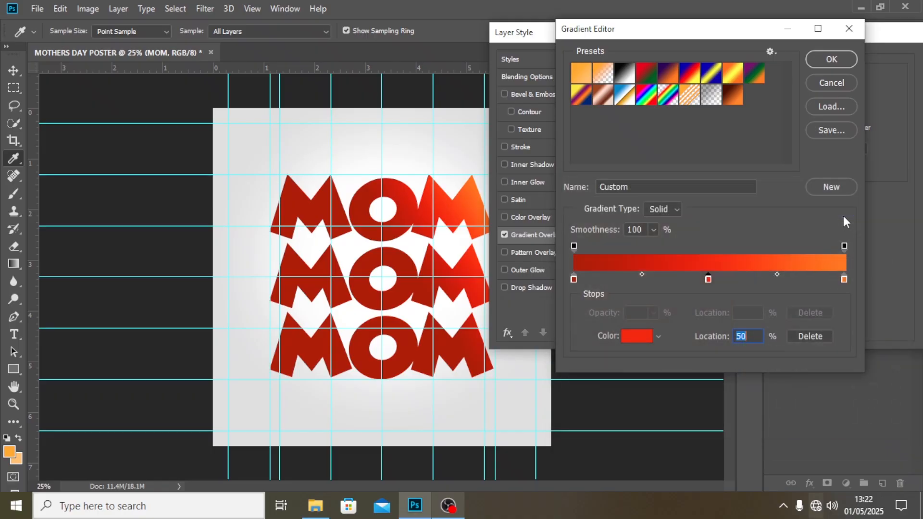
Step: Set the ending colour stop of the gradient to FFAC0C and apply the edited gradient to the overlay
{"action": "double_click", "coordinate": [844, 279]}
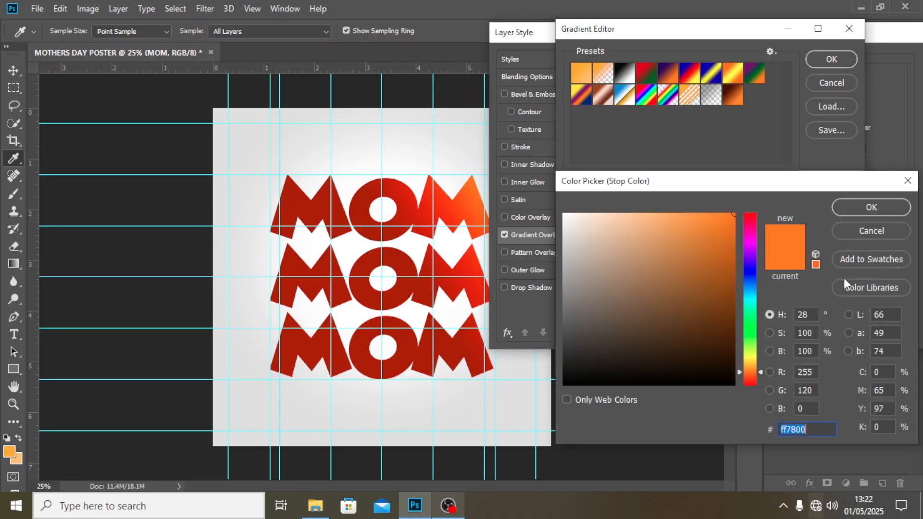
{"action": "type", "text": "FF"}
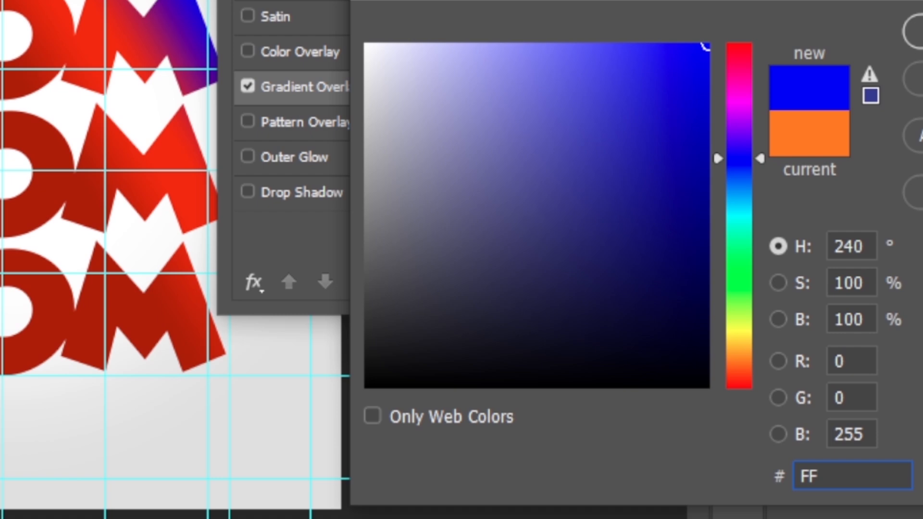
{"action": "type", "text": "AC"}
{"action": "type", "text": "0C"}
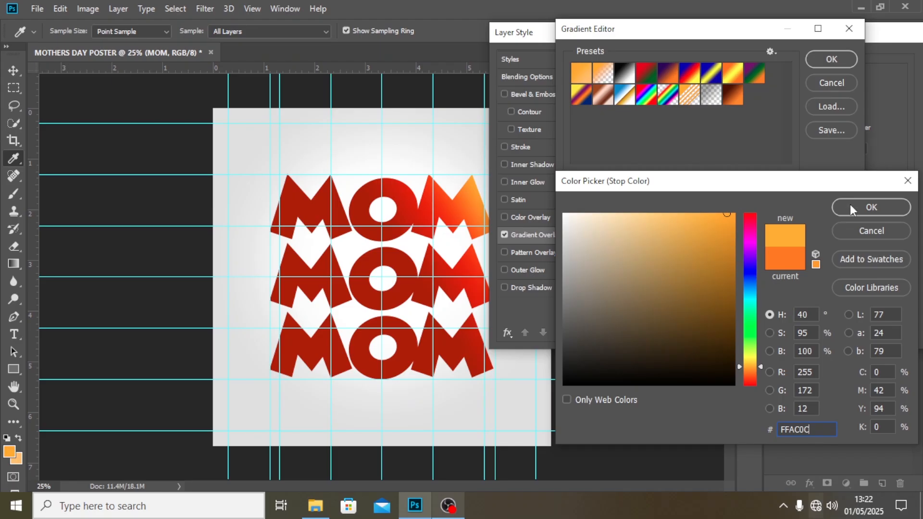
{"action": "left_click", "coordinate": [850, 208]}
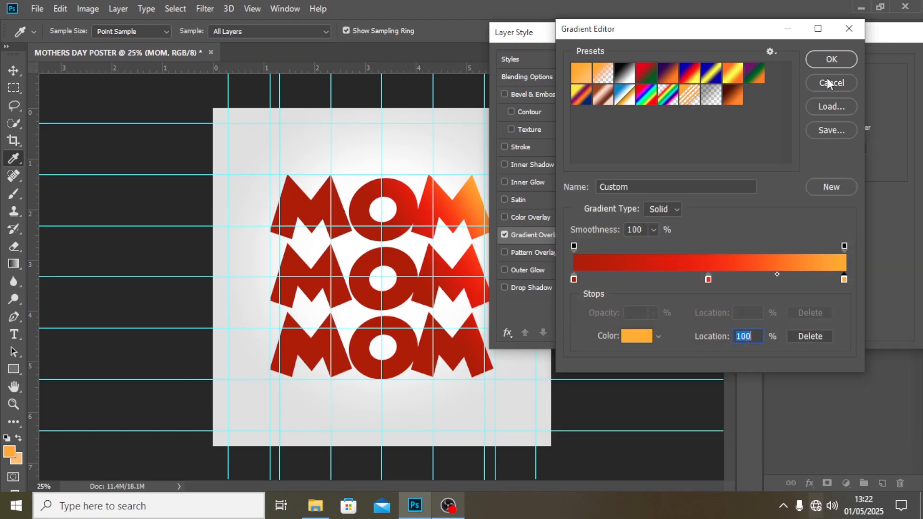
{"action": "left_click", "coordinate": [832, 60]}
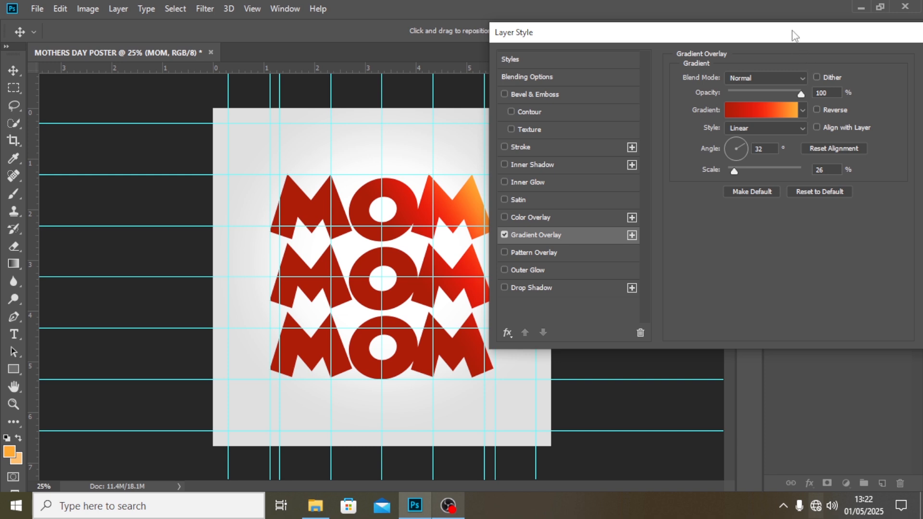
Step: Align the gradient overlay with the layer and set its angle to 143° and its scale to 34%
{"action": "left_click_drag", "start_coordinate": [794, 35], "coordinate": [763, 21]}
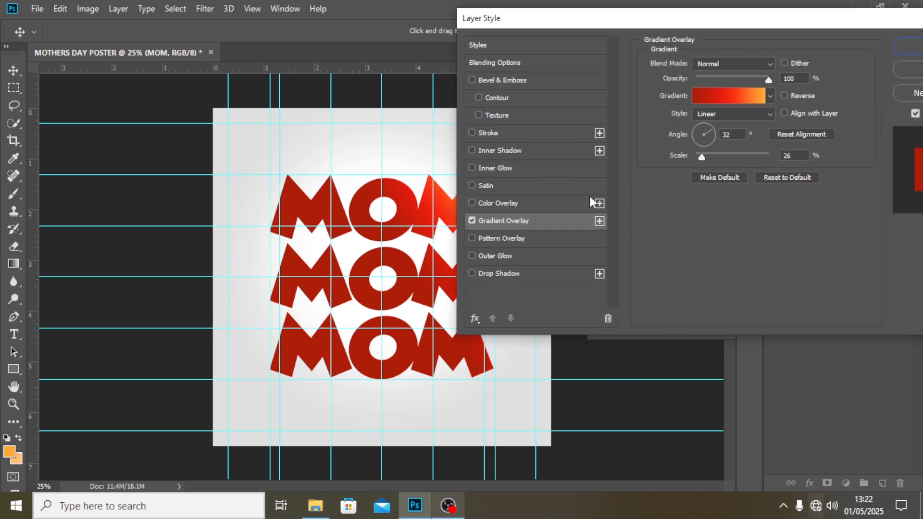
{"action": "left_click", "coordinate": [783, 113]}
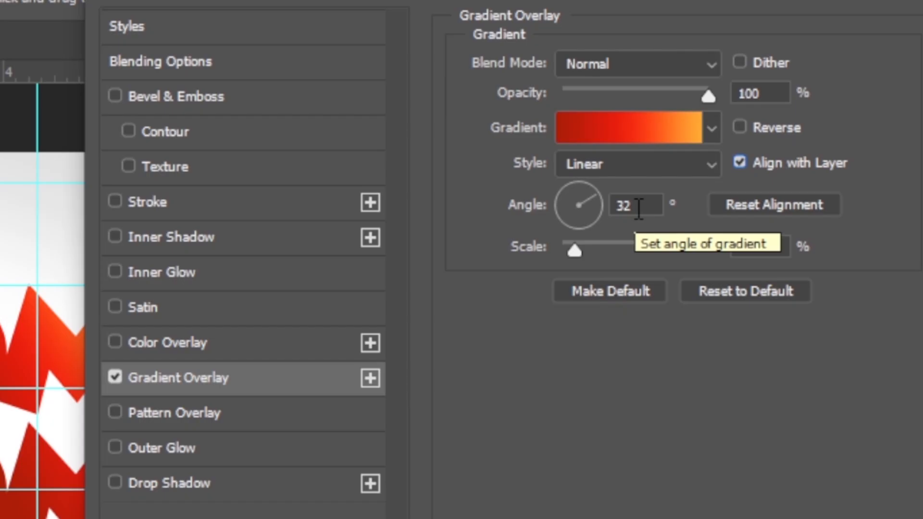
{"action": "left_click", "coordinate": [729, 135]}
{"action": "type", "text": "143"}
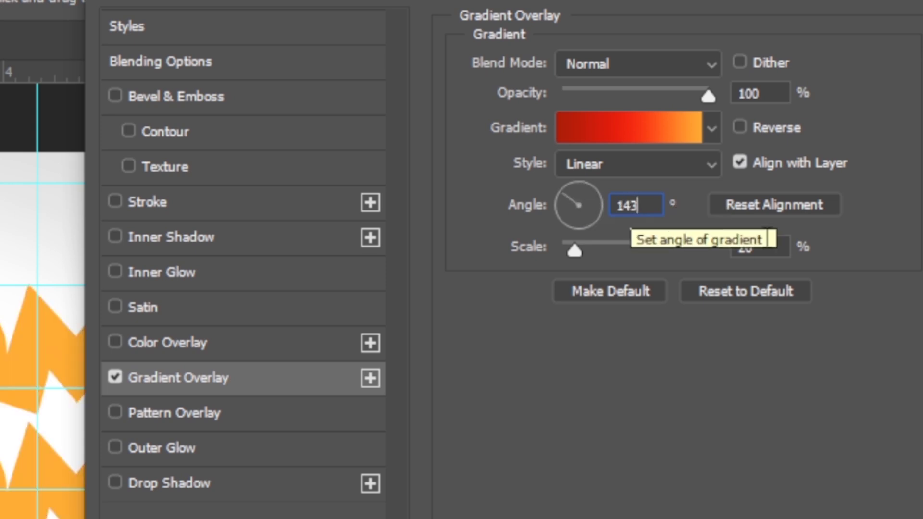
{"action": "double_click", "coordinate": [748, 247]}
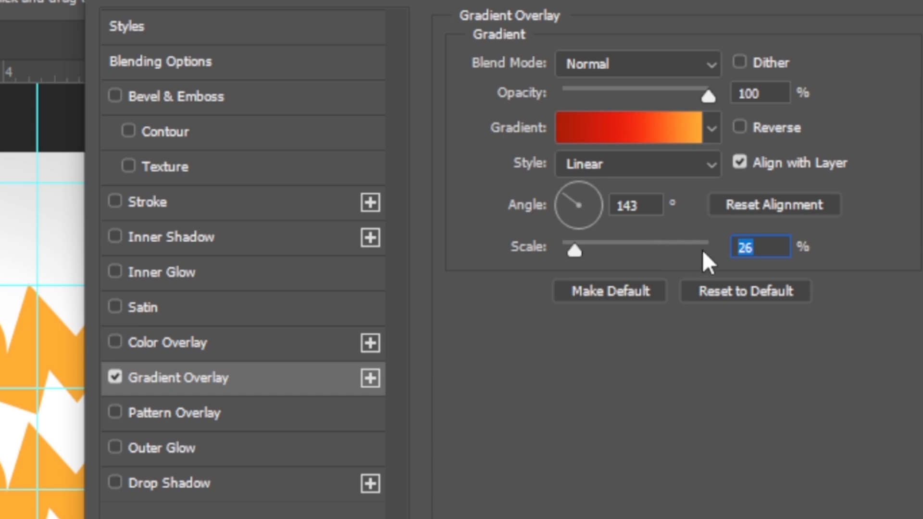
{"action": "type", "text": "34"}
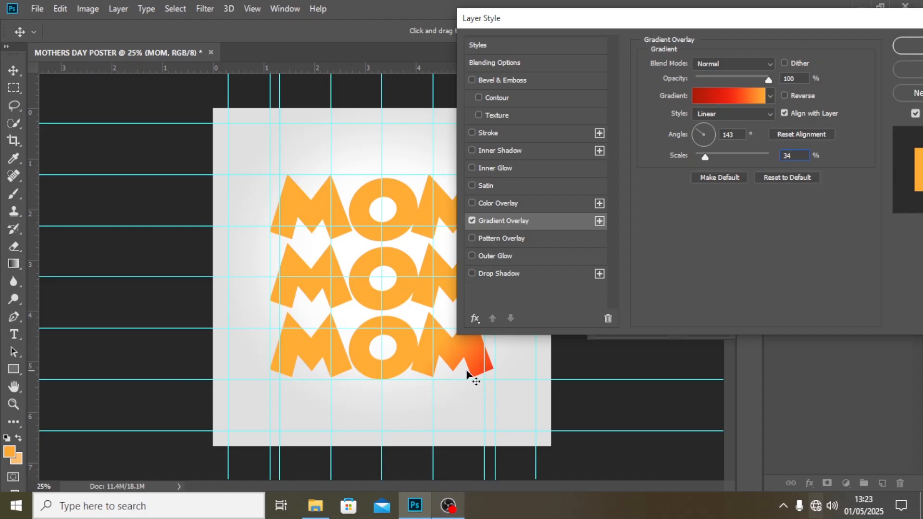
Step: Shift the overlay gradient up and to the left across the MOM lettering, apply the layer style and collapse the group's effects list
{"action": "left_click_drag", "start_coordinate": [467, 373], "coordinate": [356, 296]}
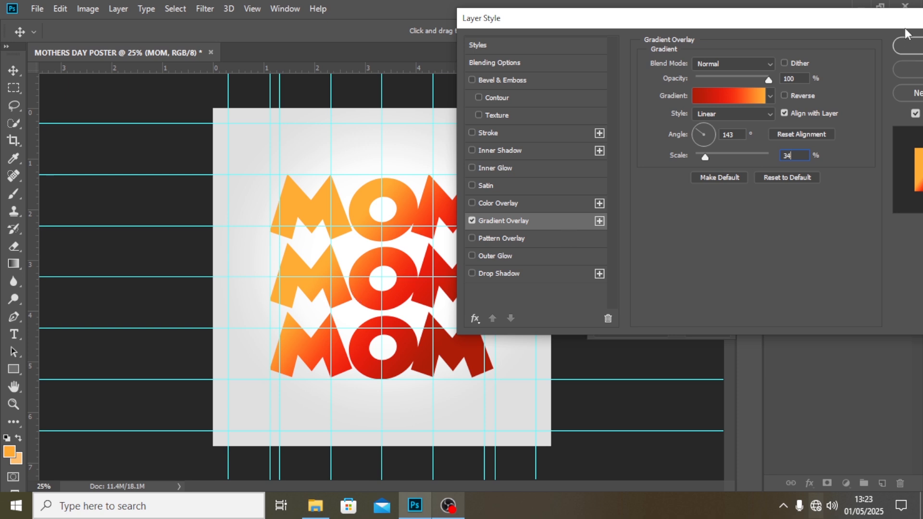
{"action": "left_click", "coordinate": [911, 49]}
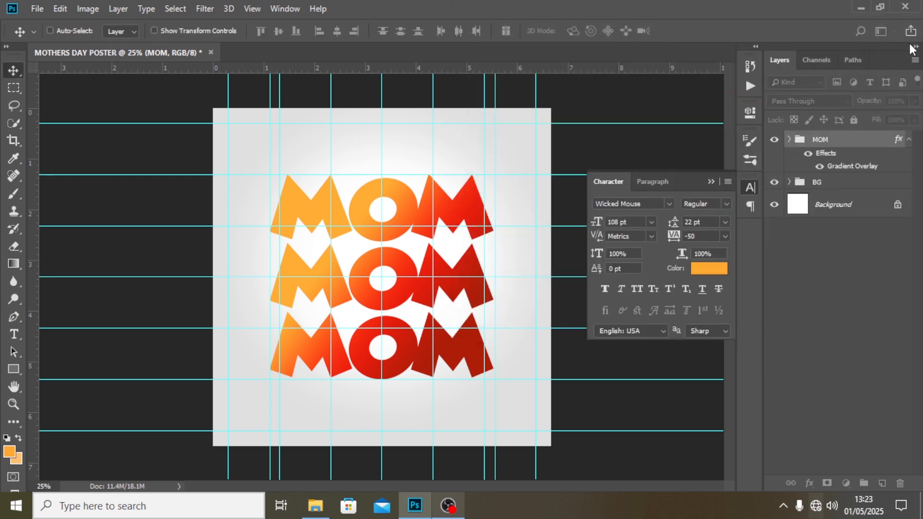
{"action": "left_click", "coordinate": [910, 141]}
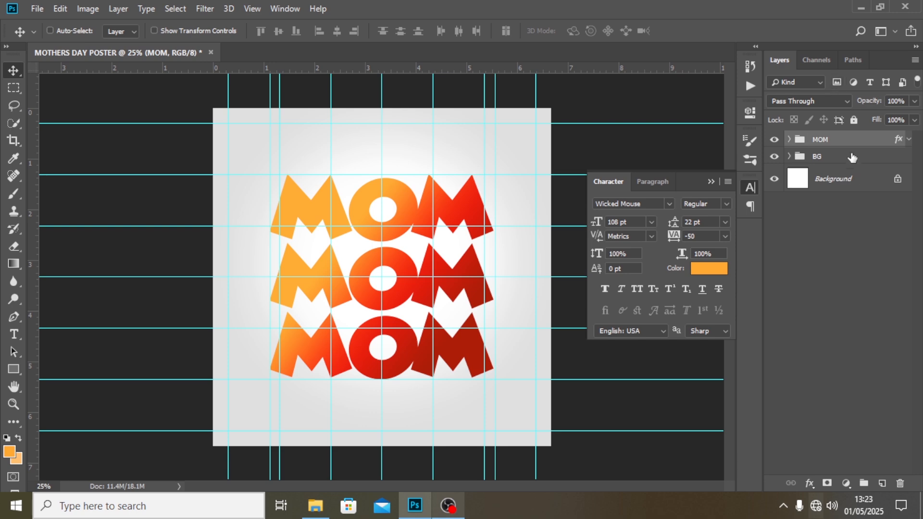
Step: Place the 01 copy image from the FILES folder inside 6 NEW as an embedded layer and set its blend mode to Color Dodge
{"action": "left_click", "coordinate": [37, 9]}
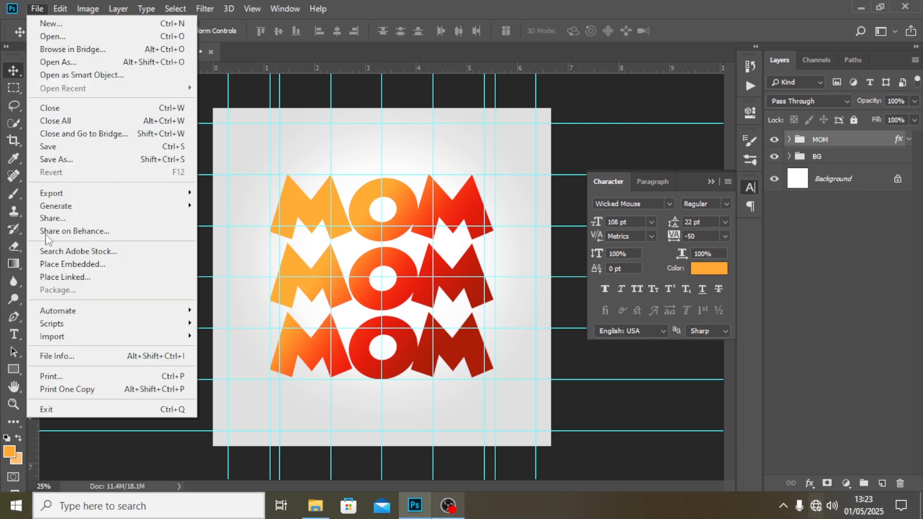
{"action": "left_click", "coordinate": [54, 267]}
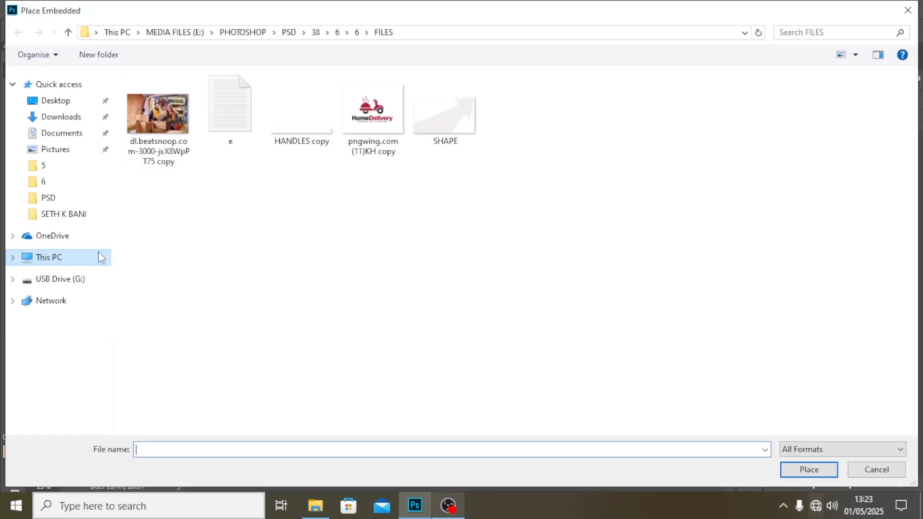
{"action": "left_click", "coordinate": [67, 33]}
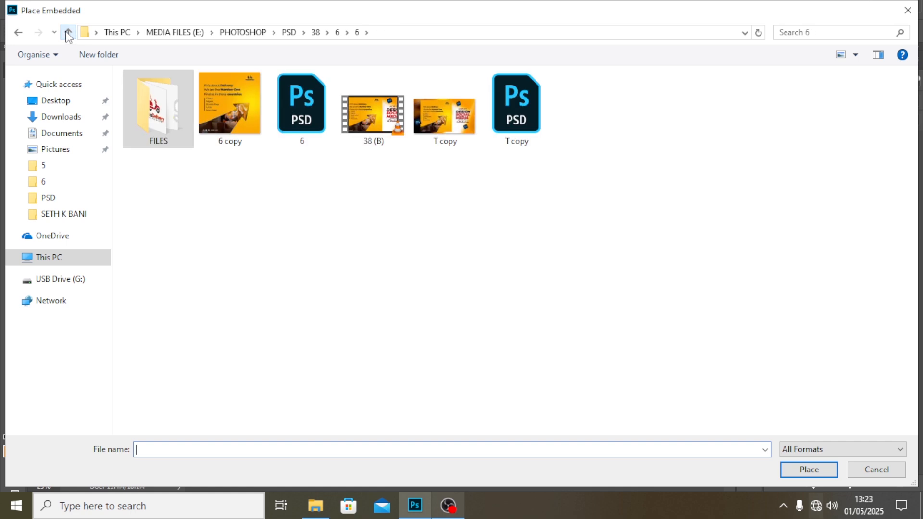
{"action": "left_click", "coordinate": [70, 32]}
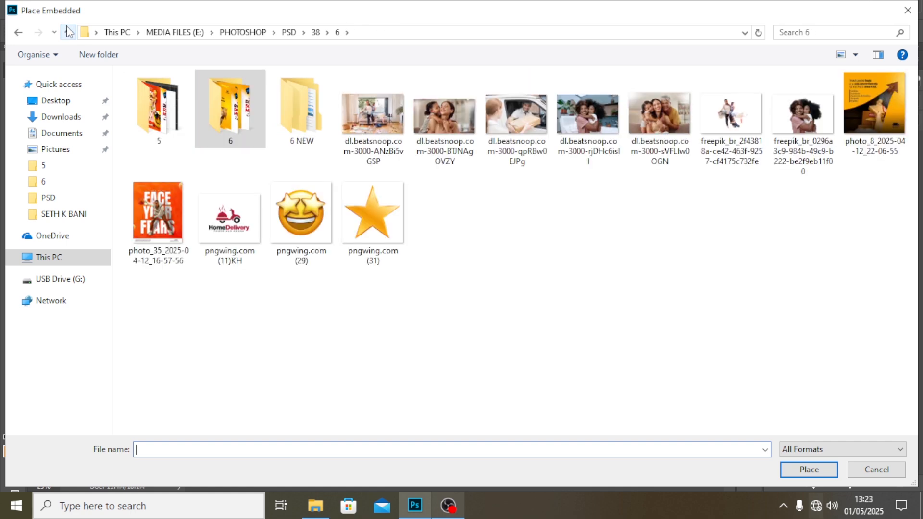
{"action": "double_click", "coordinate": [303, 123]}
{"action": "double_click", "coordinate": [147, 95]}
{"action": "double_click", "coordinate": [145, 94]}
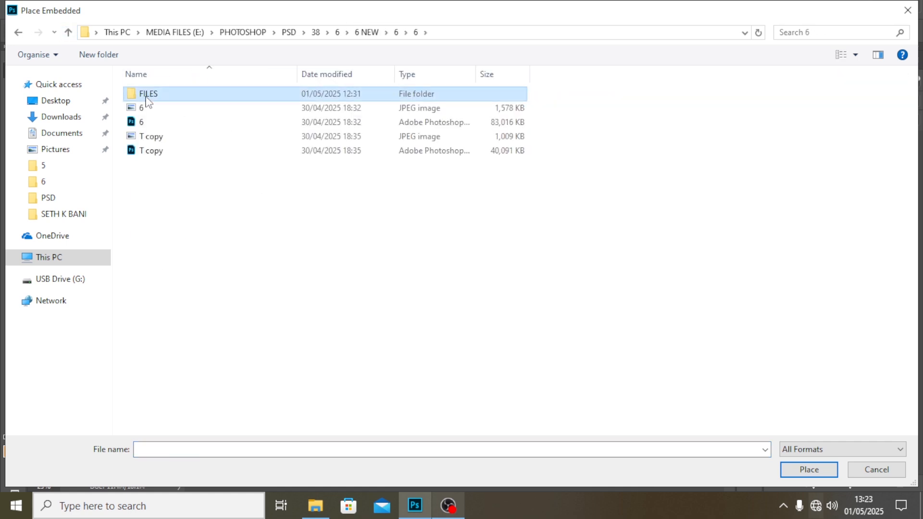
{"action": "double_click", "coordinate": [145, 94]}
{"action": "left_click", "coordinate": [145, 96]}
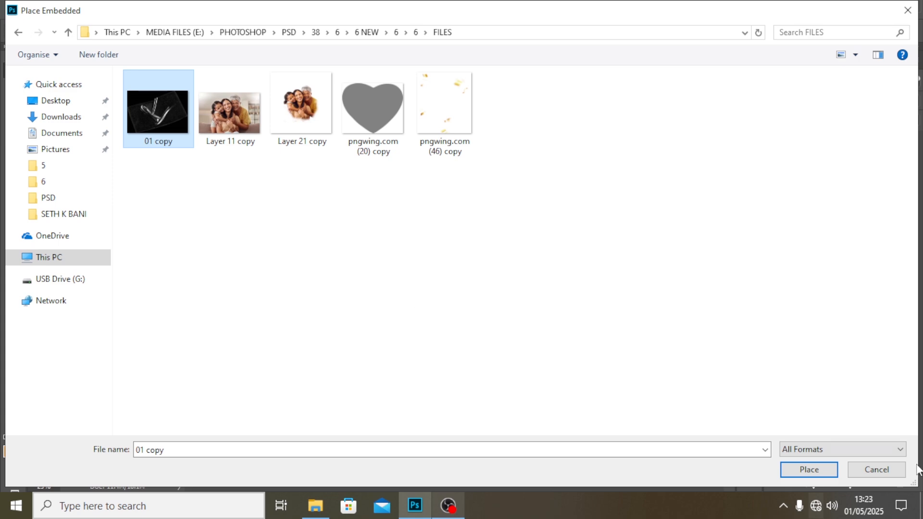
{"action": "left_click", "coordinate": [817, 470]}
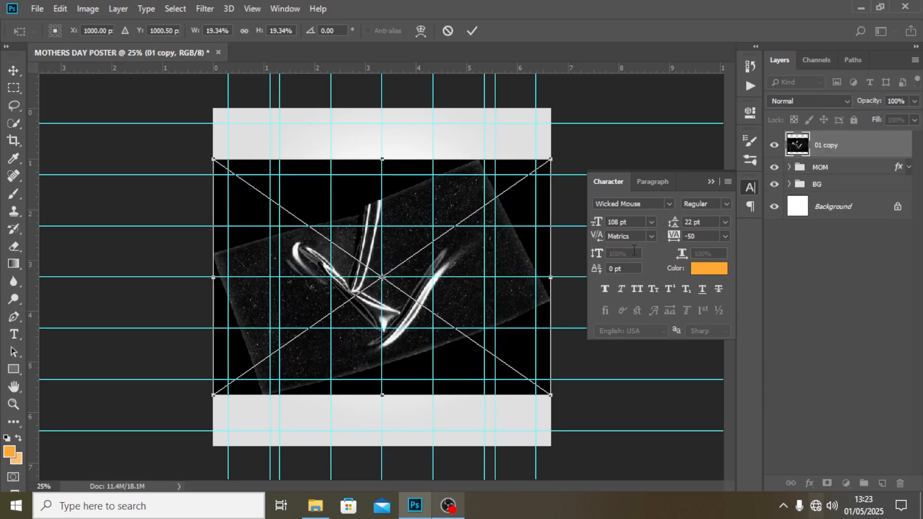
{"action": "key", "text": "Return"}
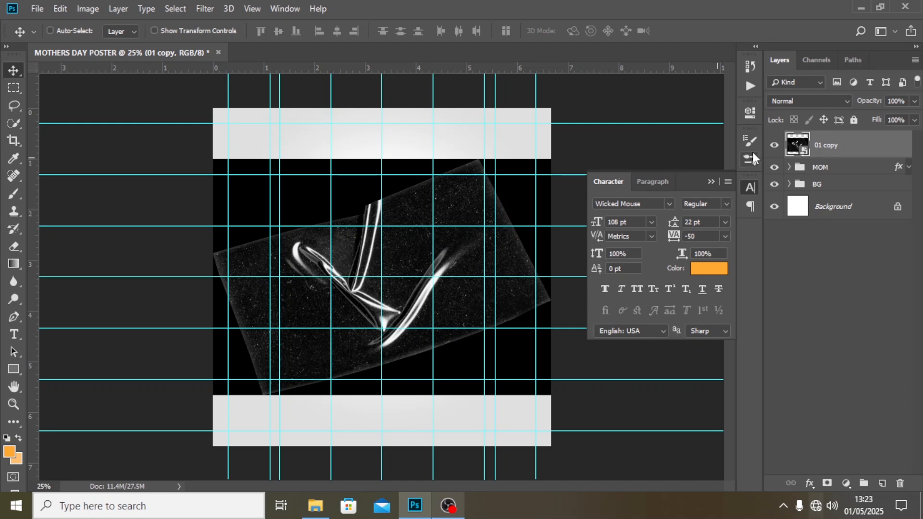
{"action": "left_click", "coordinate": [798, 100]}
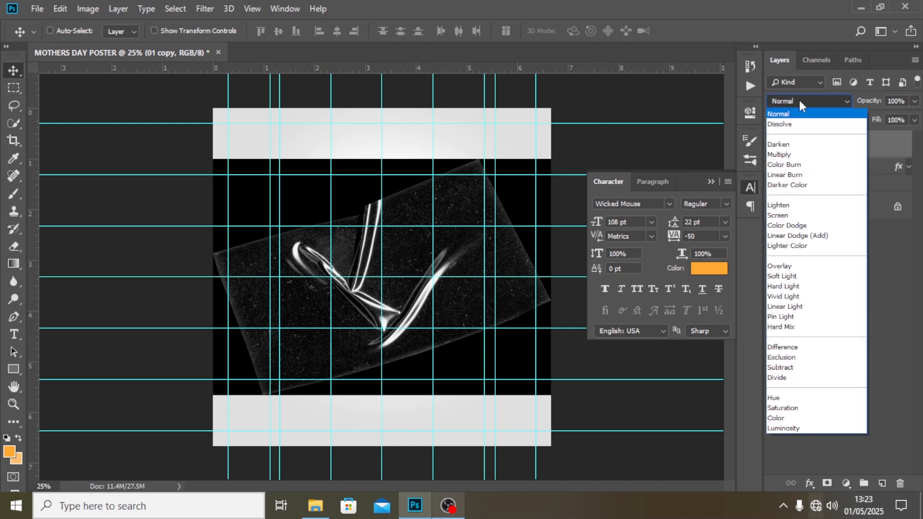
{"action": "left_click", "coordinate": [800, 226]}
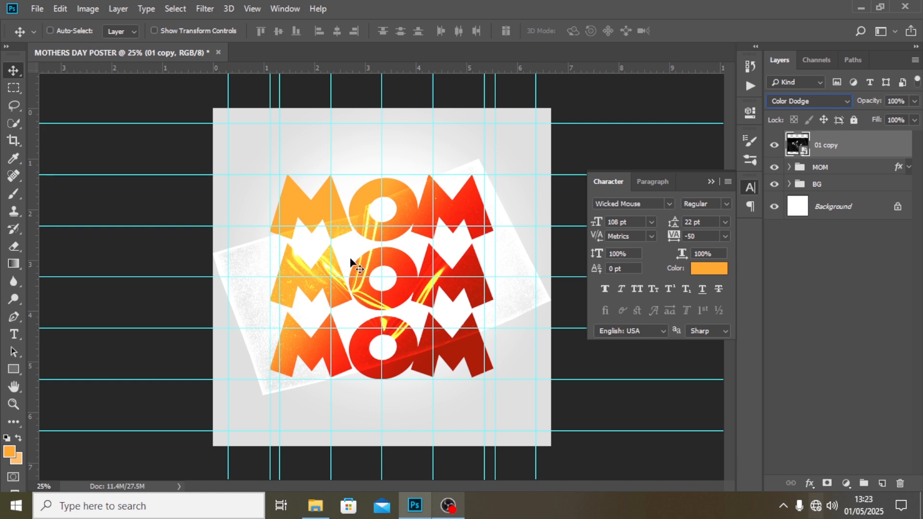
Step: Enlarge the 01 copy texture to about 32%, rotate it about -7° and position its highlights over the MOM lettering
{"action": "key", "text": "ctrl+t"}
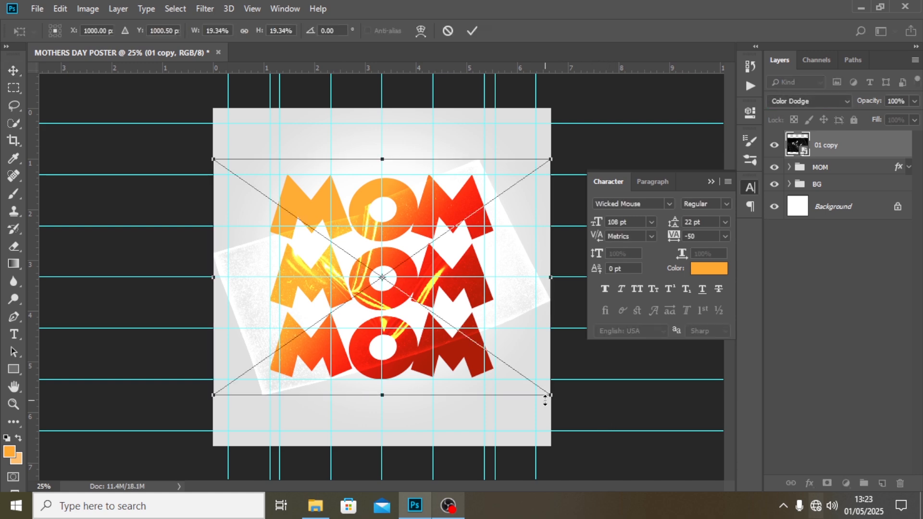
{"action": "left_click_drag", "start_coordinate": [548, 396], "coordinate": [555, 404]}
{"action": "key", "text": "Return"}
{"action": "left_click_drag", "start_coordinate": [412, 252], "coordinate": [463, 278]}
{"action": "key", "text": "ctrl+t"}
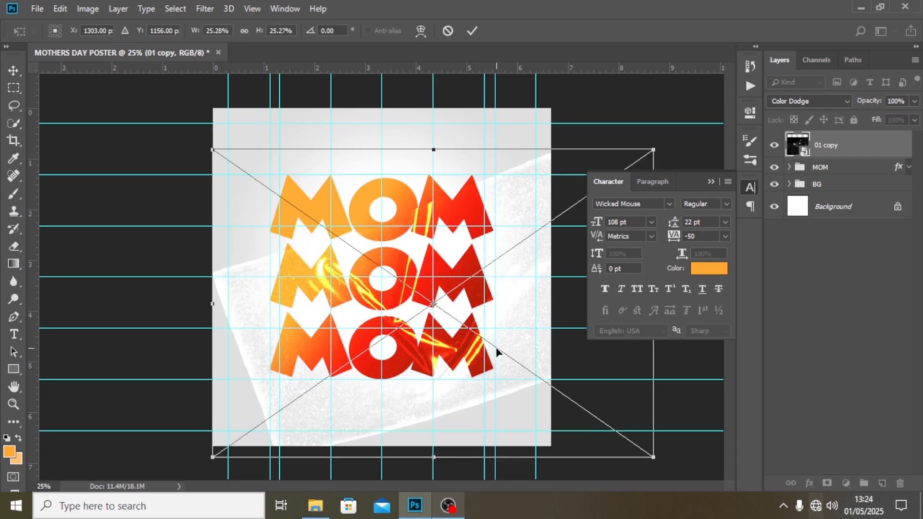
{"action": "left_click_drag", "start_coordinate": [494, 345], "coordinate": [477, 306]}
{"action": "left_click_drag", "start_coordinate": [622, 471], "coordinate": [707, 445]}
{"action": "left_click_drag", "start_coordinate": [523, 401], "coordinate": [524, 387]}
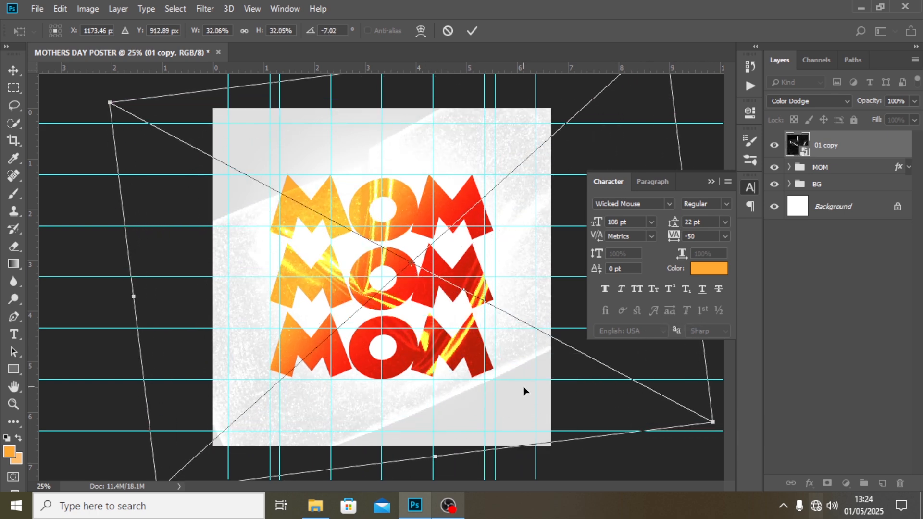
{"action": "key", "text": "Return"}
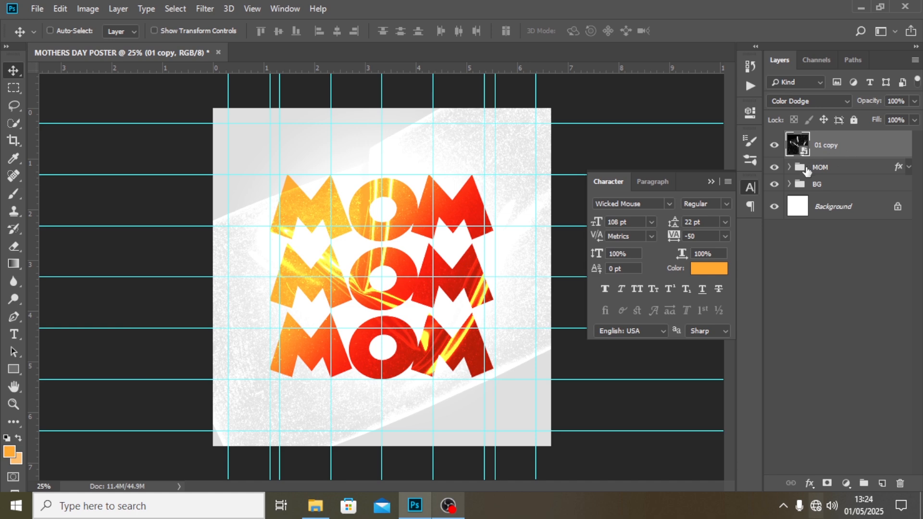
Step: Wrap the MOM group in a new outer group, collapse it and name it MOM
{"action": "left_click", "coordinate": [817, 167]}
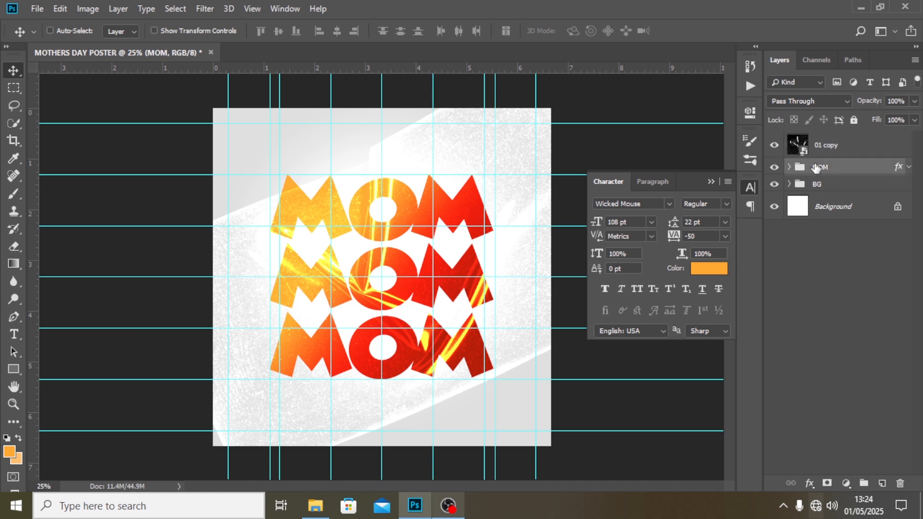
{"action": "key", "text": "ctrl+g"}
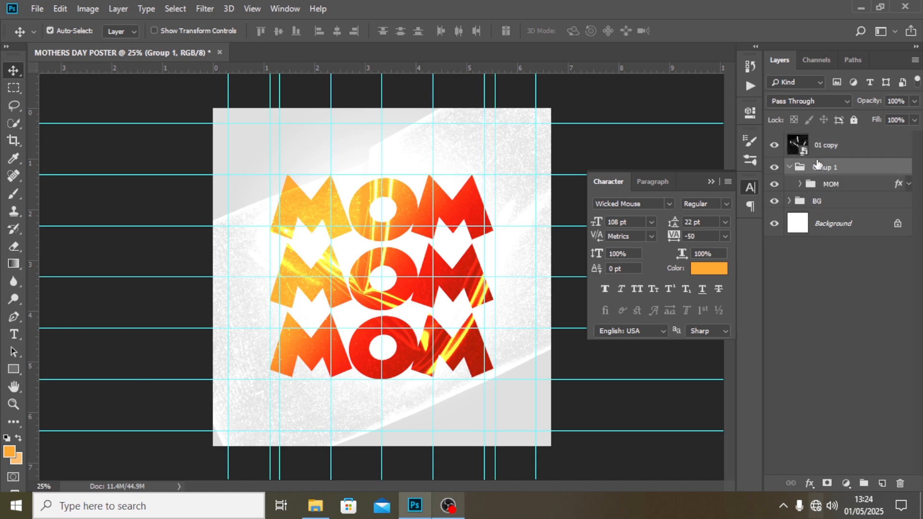
{"action": "left_click", "coordinate": [790, 167]}
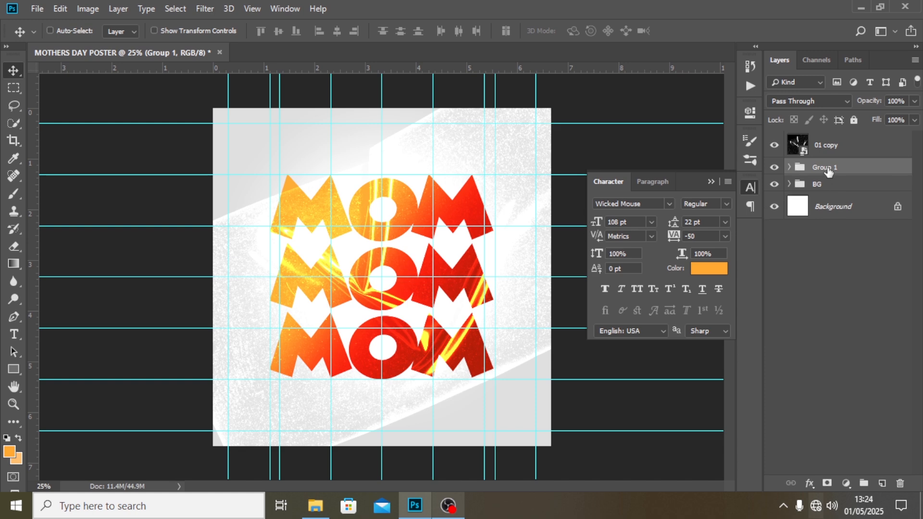
{"action": "double_click", "coordinate": [826, 167]}
{"action": "type", "text": "MOM"}
{"action": "key", "text": "Return"}
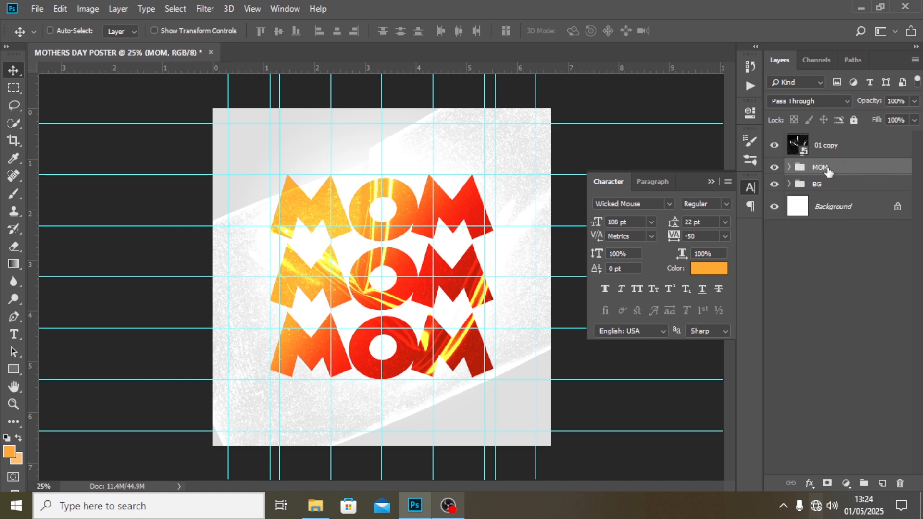
Step: Clip the 01 copy texture layer to the outer MOM group with a clipping mask
{"action": "left_click", "coordinate": [840, 146]}
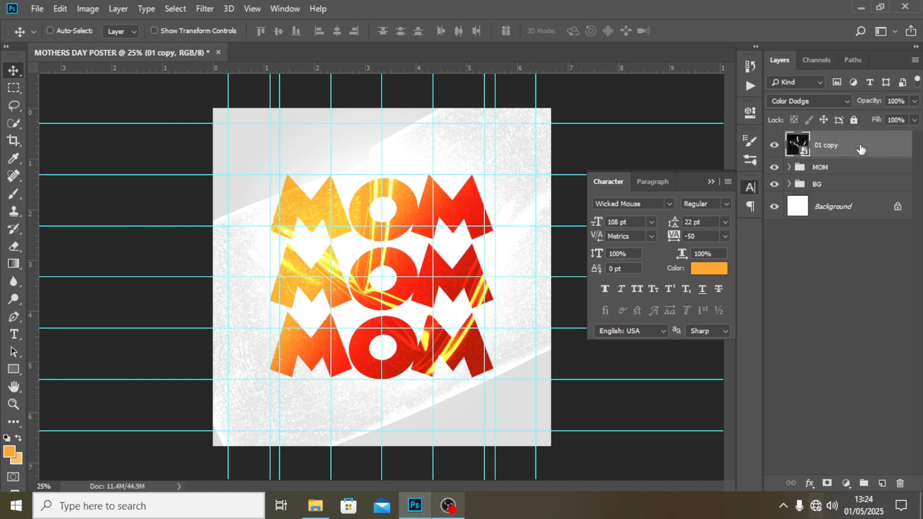
{"action": "right_click", "coordinate": [839, 147]}
{"action": "left_click", "coordinate": [731, 283]}
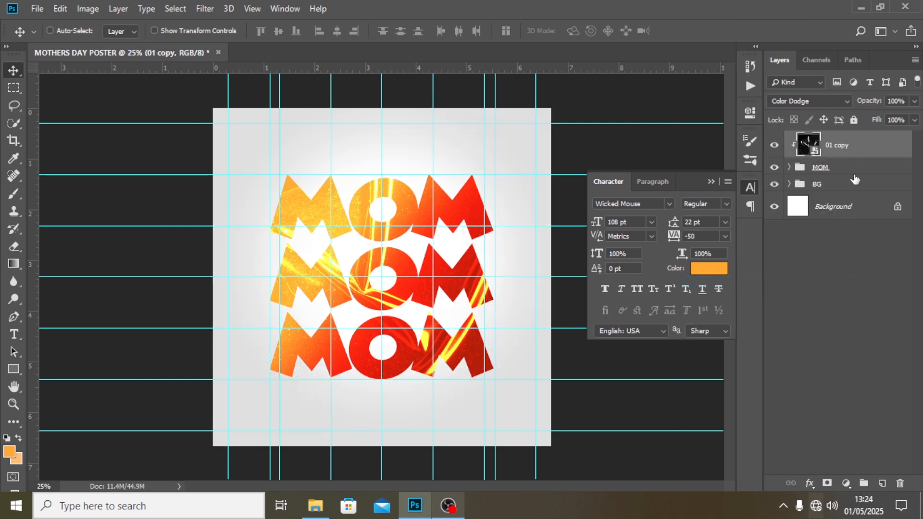
Step: Place the grey heart image pngwing.com (20) copy as an embedded layer at its default size over the MOM lettering
{"action": "left_click", "coordinate": [38, 8]}
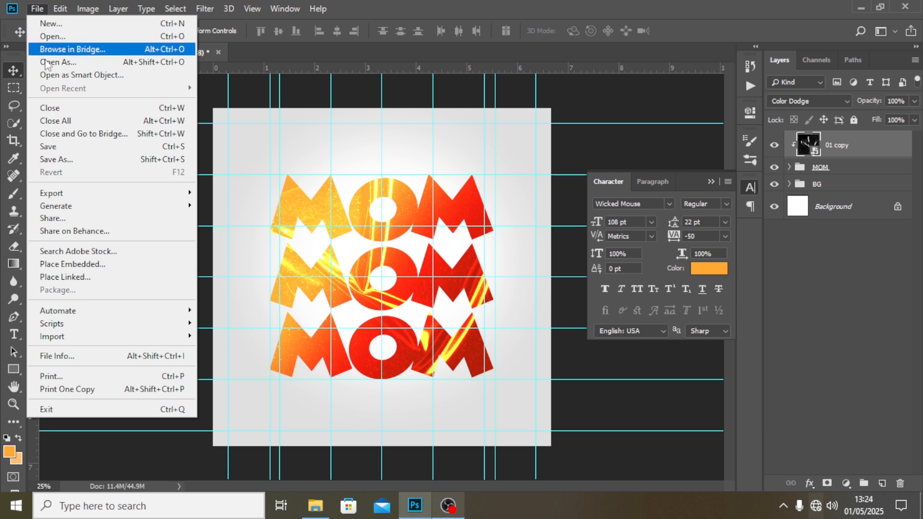
{"action": "left_click", "coordinate": [71, 268]}
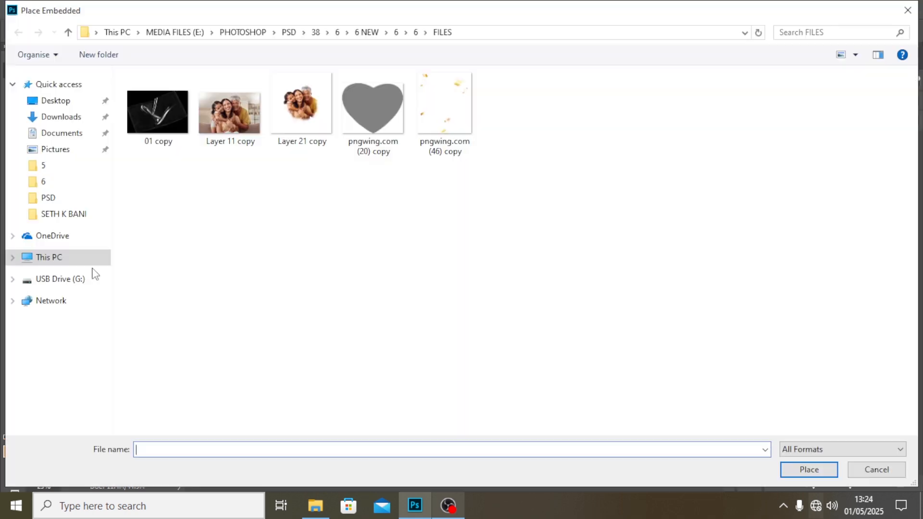
{"action": "left_click", "coordinate": [368, 115]}
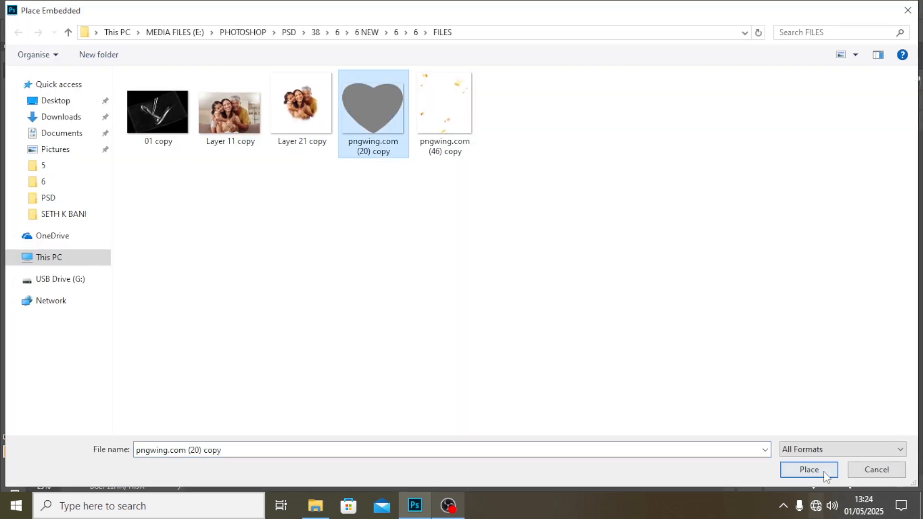
{"action": "left_click", "coordinate": [809, 470]}
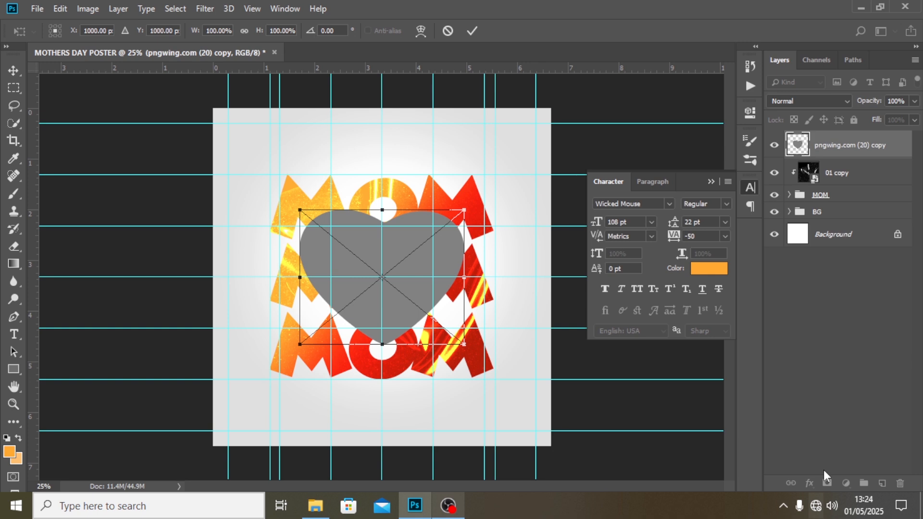
{"action": "key", "text": "Return"}
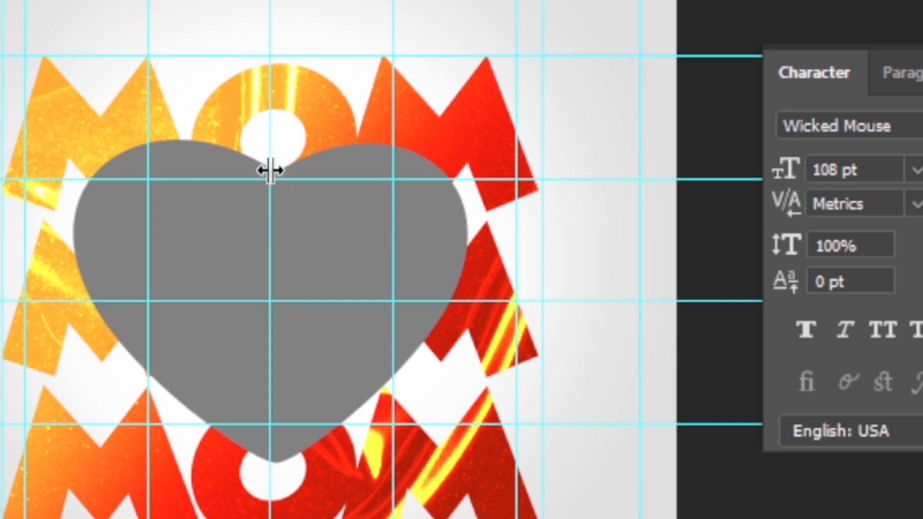
Step: Nudge the heart slightly left so its notch and tip line up with the central vertical guide
{"action": "key", "text": "Left"}
{"action": "key", "text": "Left"}
{"action": "key", "text": "Left"}
{"action": "key", "text": "Left"}
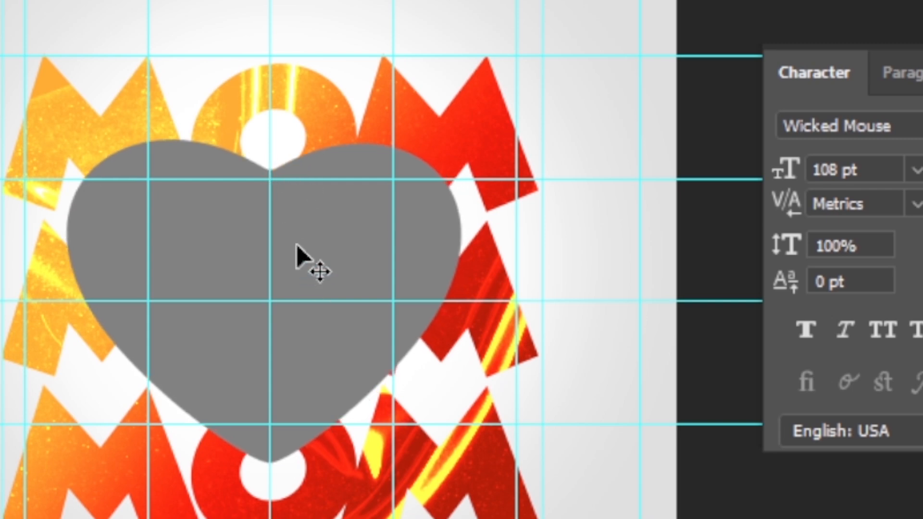
{"action": "key", "text": "Left"}
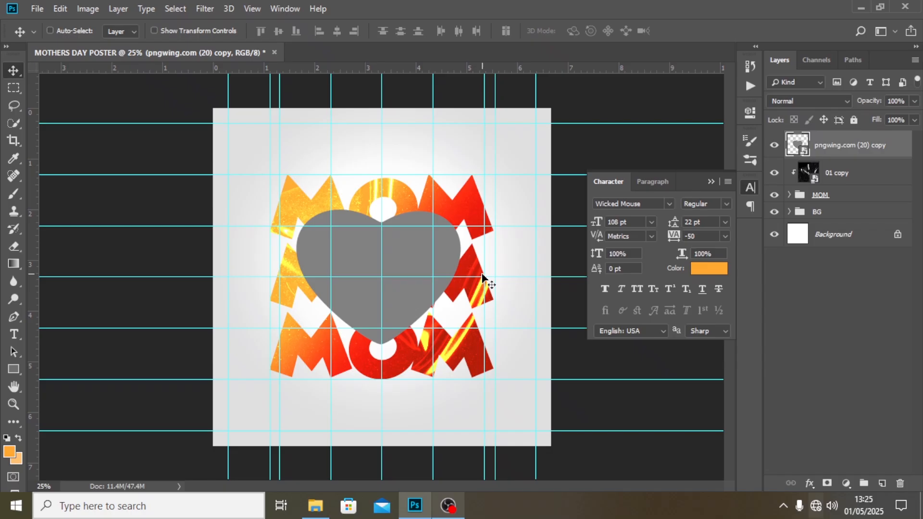
Step: Put the grey heart layer into a new group named PHOTO
{"action": "key", "text": "ctrl+g"}
{"action": "double_click", "coordinate": [828, 138]}
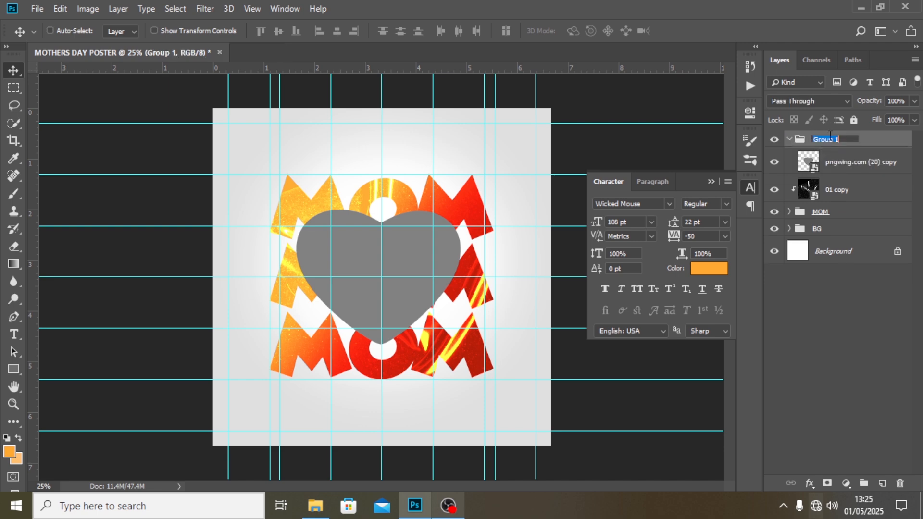
{"action": "type", "text": "PHOTO"}
{"action": "key", "text": "Return"}
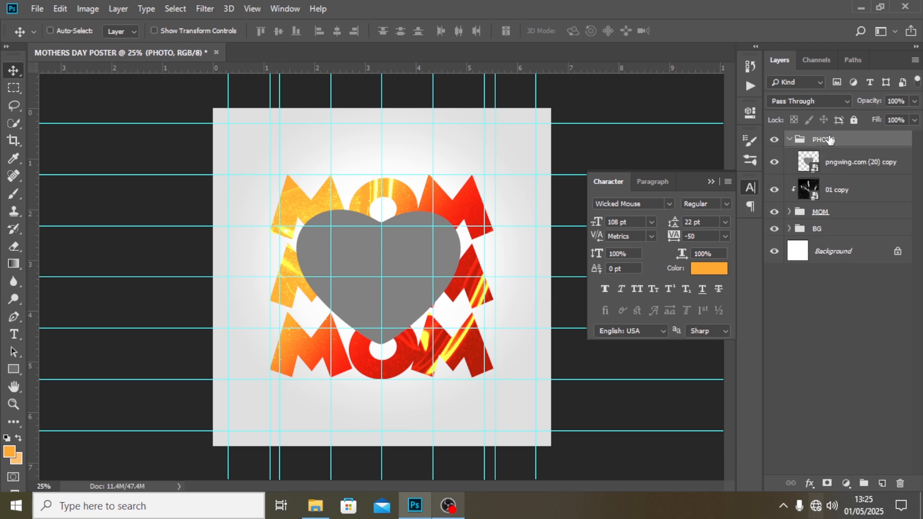
Step: Add a Multiply drop shadow in dark red 7D1500 to the grey heart layer
{"action": "left_click", "coordinate": [848, 165]}
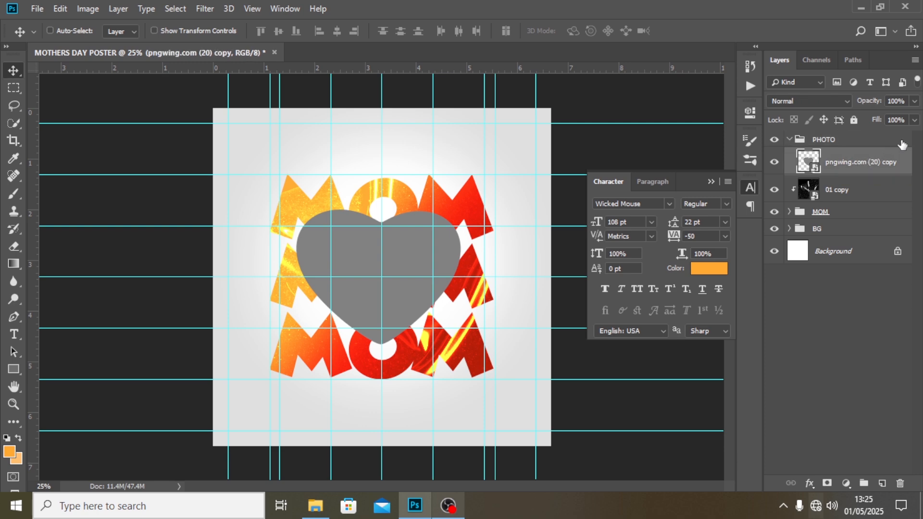
{"action": "double_click", "coordinate": [906, 158]}
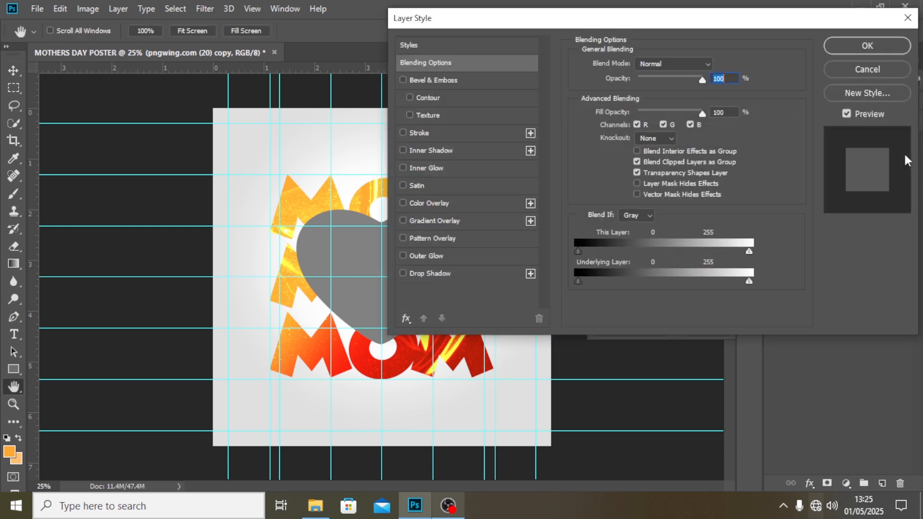
{"action": "left_click", "coordinate": [441, 274]}
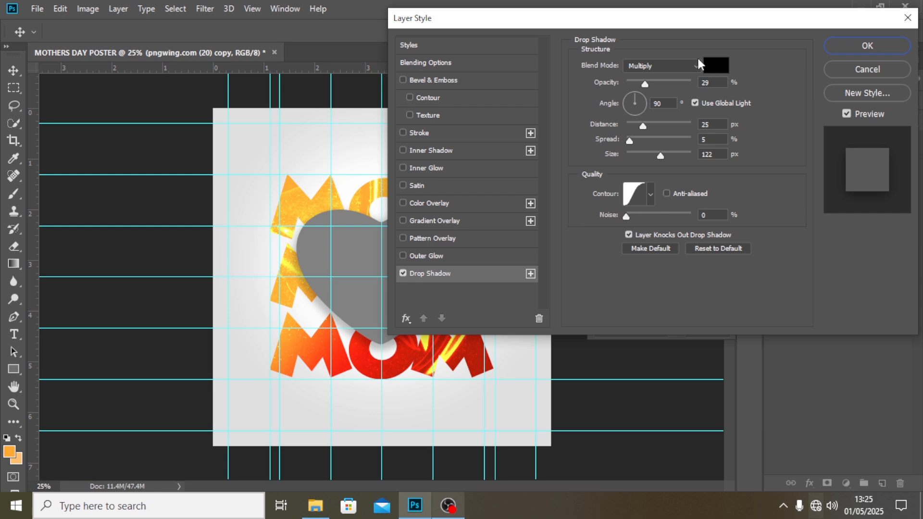
{"action": "left_click", "coordinate": [722, 67]}
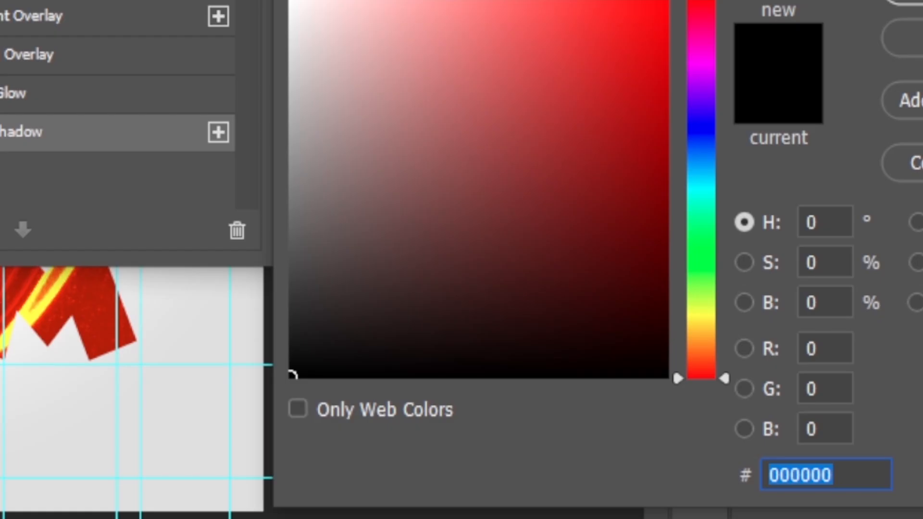
{"action": "type", "text": "7D"}
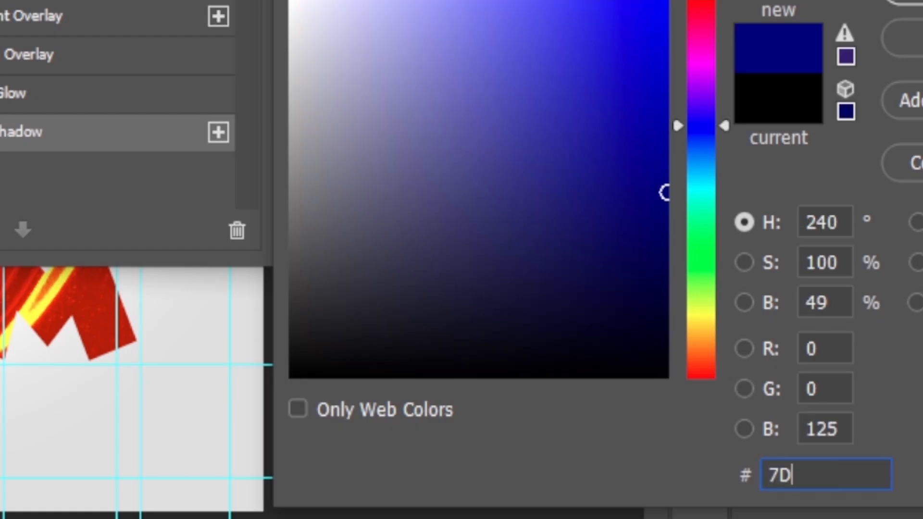
{"action": "type", "text": "15"}
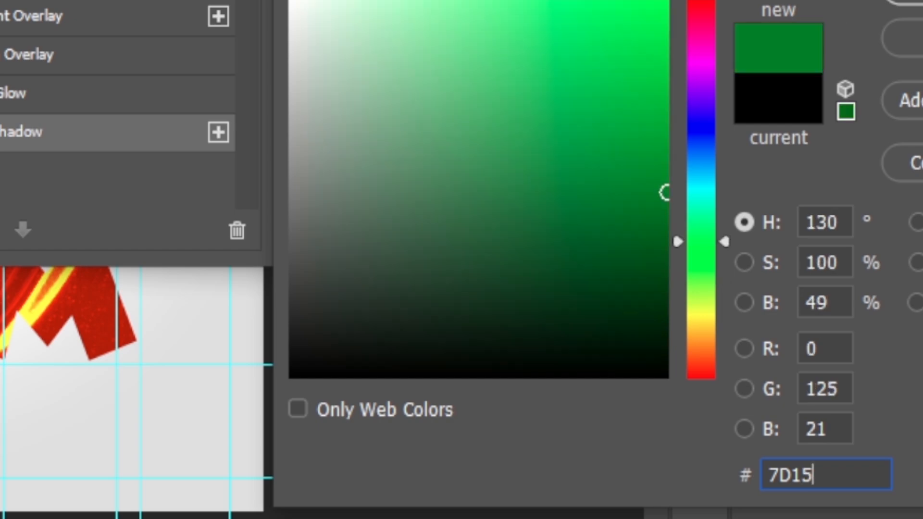
{"action": "type", "text": "00"}
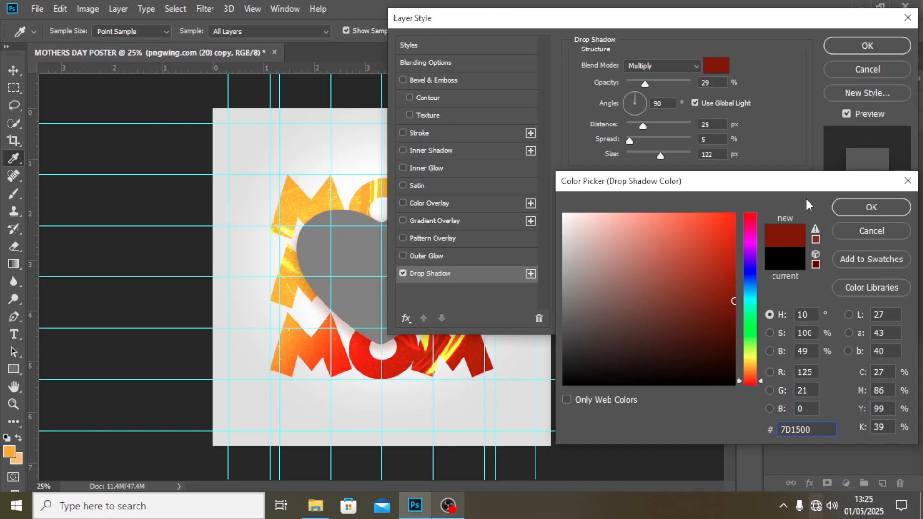
{"action": "left_click", "coordinate": [842, 208]}
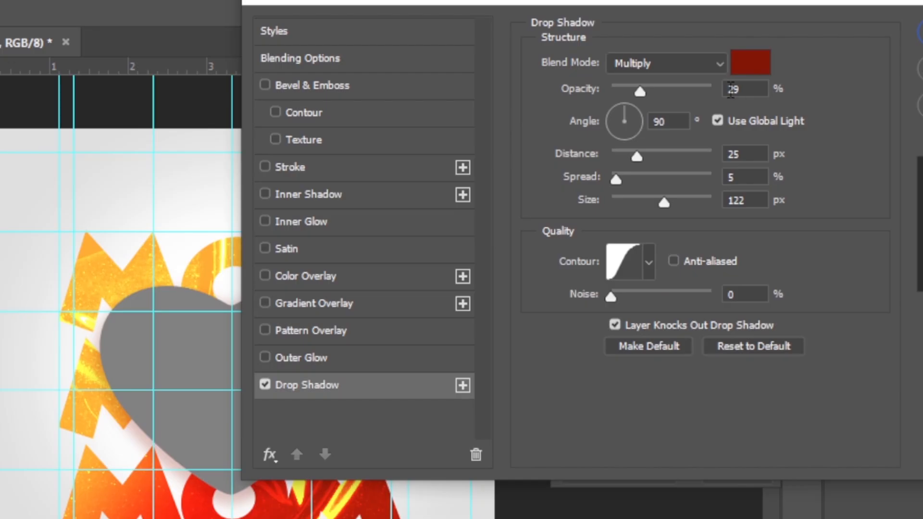
Step: Set the heart's drop shadow to 100% opacity, 111° angle, 12 px distance, 6% spread and 136 px size
{"action": "left_click_drag", "start_coordinate": [645, 85], "coordinate": [700, 92]}
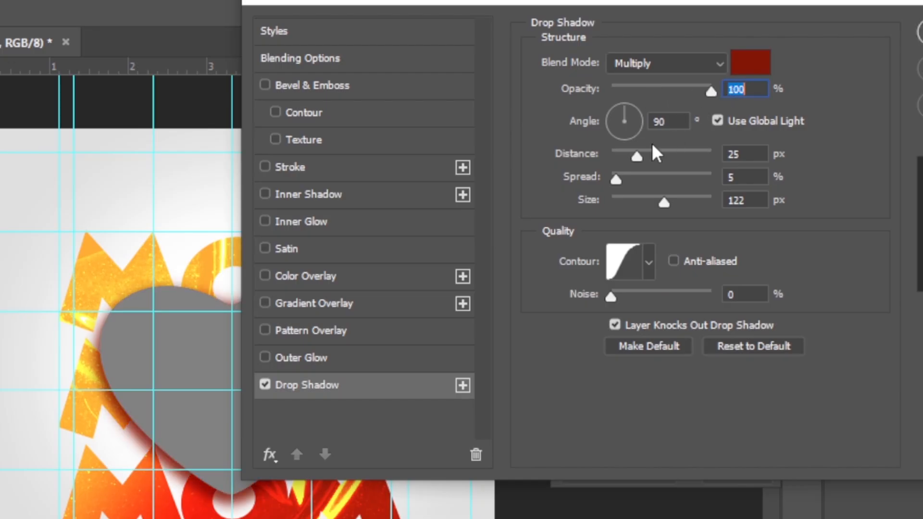
{"action": "left_click", "coordinate": [672, 119]}
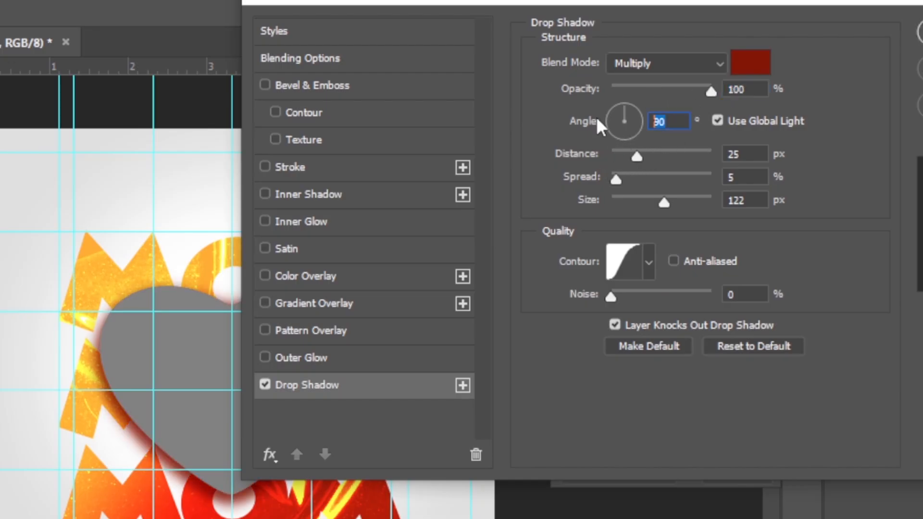
{"action": "type", "text": "111"}
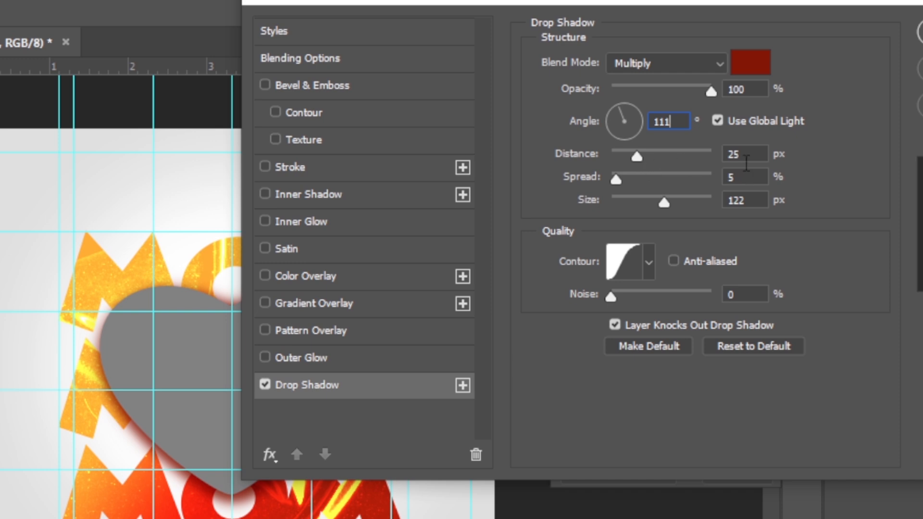
{"action": "left_click", "coordinate": [749, 155]}
{"action": "type", "text": "12"}
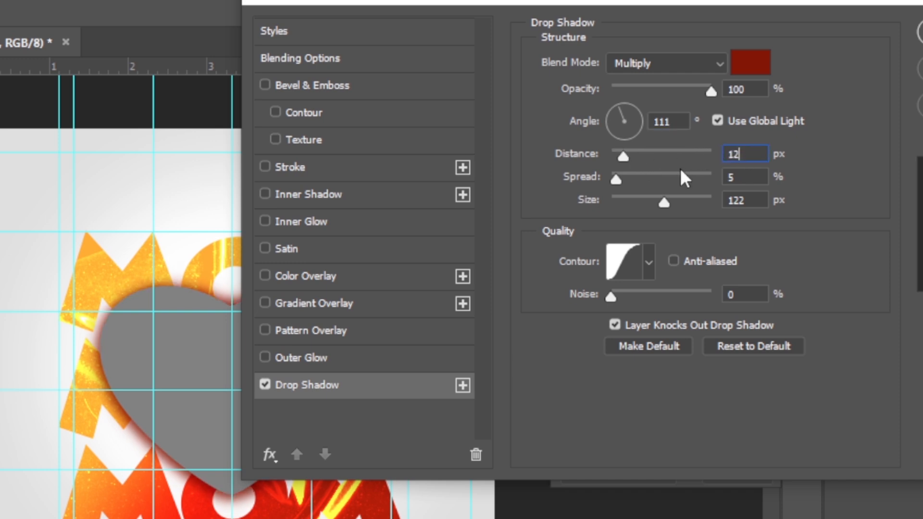
{"action": "left_click", "coordinate": [736, 176]}
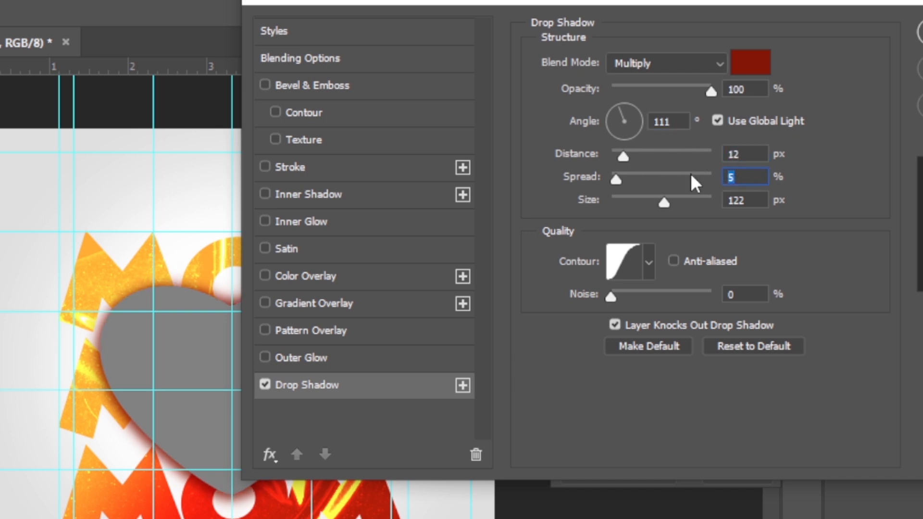
{"action": "type", "text": "6"}
{"action": "left_click", "coordinate": [750, 198]}
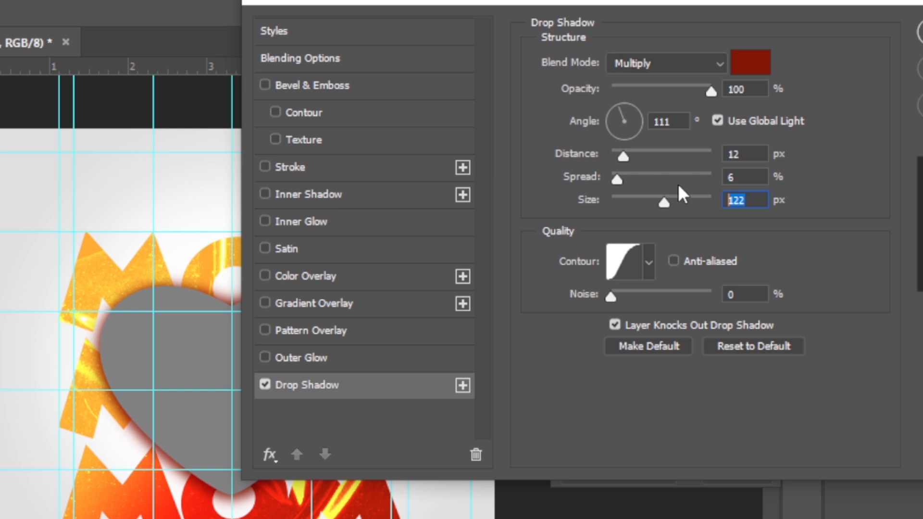
{"action": "type", "text": "136"}
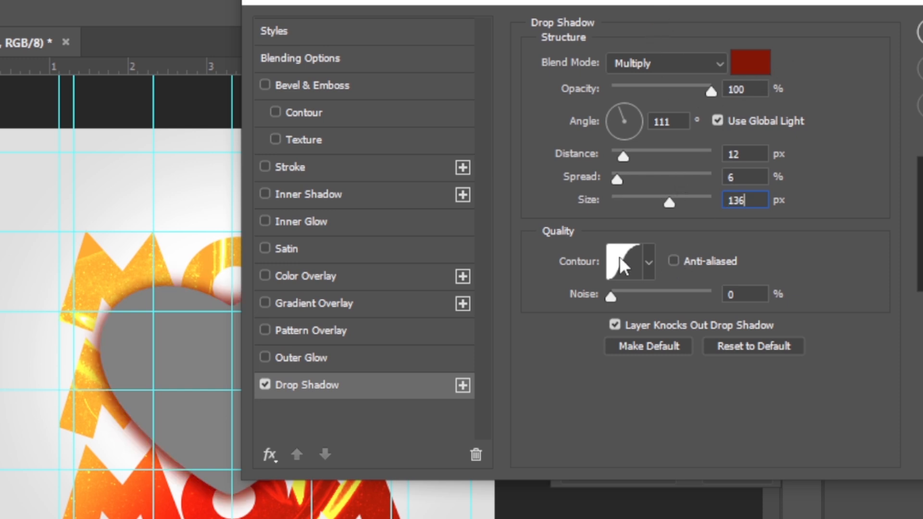
Step: Give the heart's drop shadow the straight linear contour, apply the layer style and collapse the layer's effects list
{"action": "left_click", "coordinate": [649, 264]}
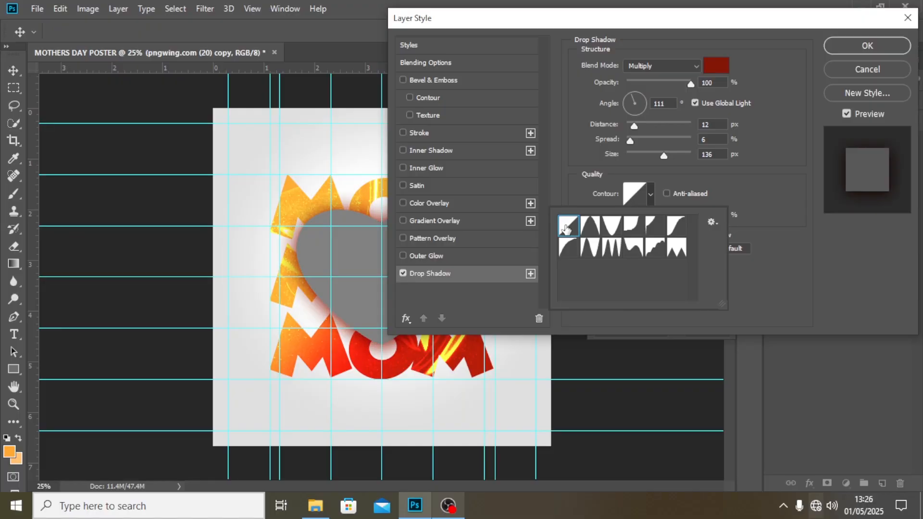
{"action": "left_click", "coordinate": [730, 21]}
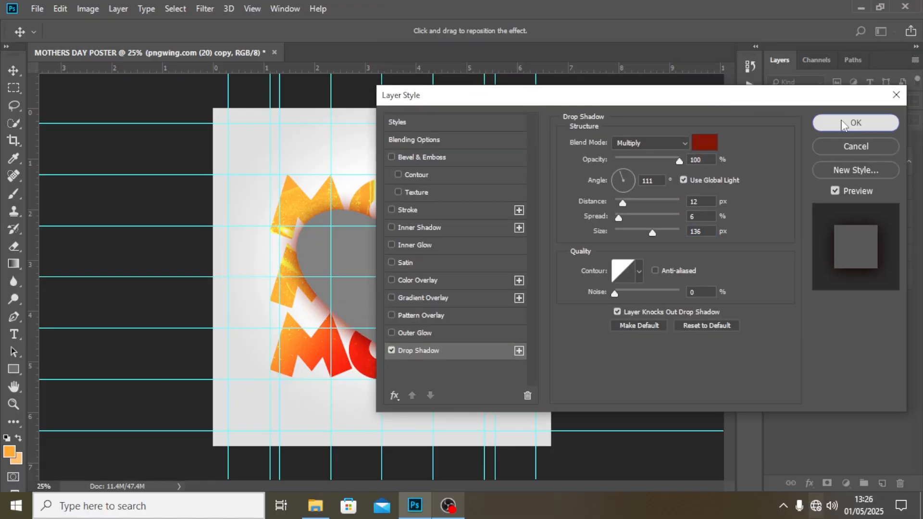
{"action": "left_click", "coordinate": [868, 45]}
{"action": "left_click", "coordinate": [910, 162]}
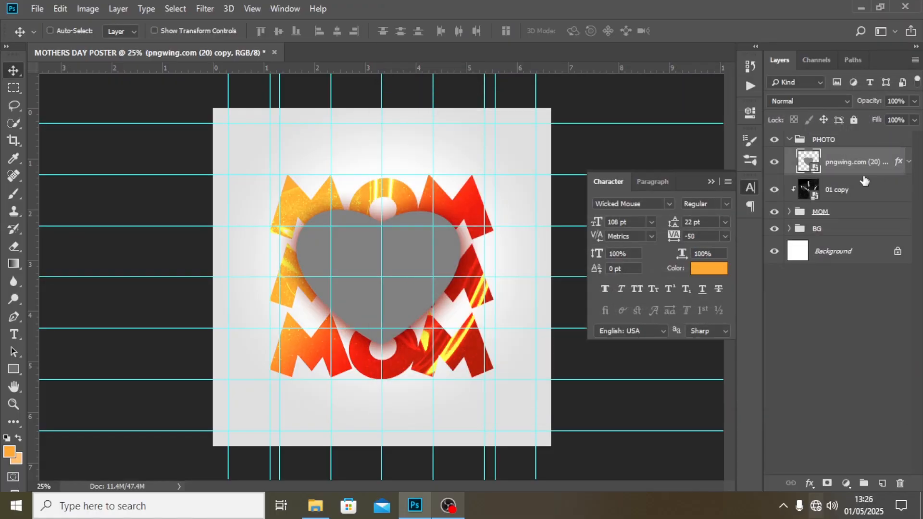
Step: Place the family photo Layer 11 copy as an embedded layer at its default size and clip it to the heart
{"action": "left_click", "coordinate": [37, 8]}
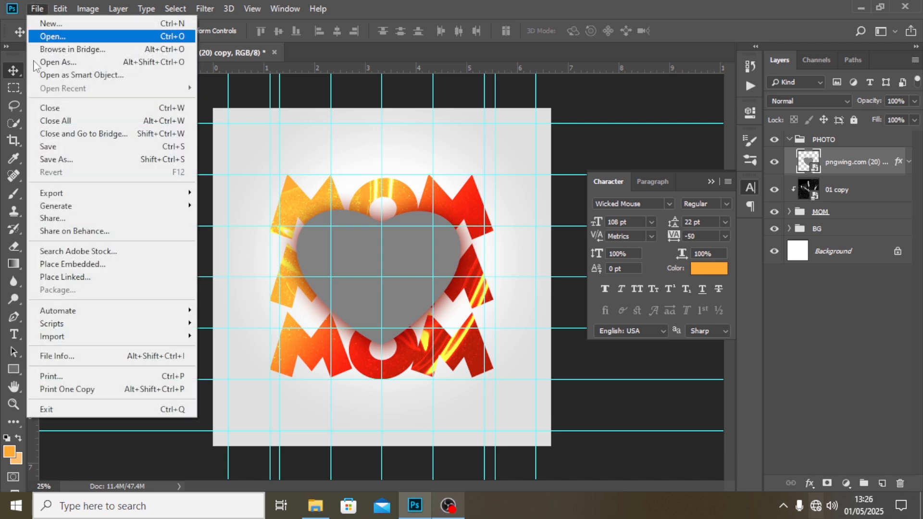
{"action": "left_click", "coordinate": [59, 265]}
{"action": "left_click", "coordinate": [230, 108]}
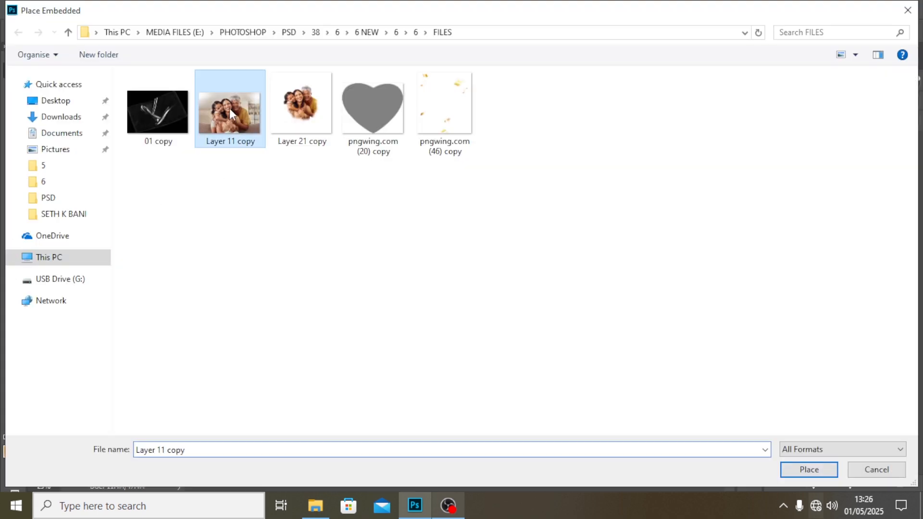
{"action": "left_click", "coordinate": [794, 471]}
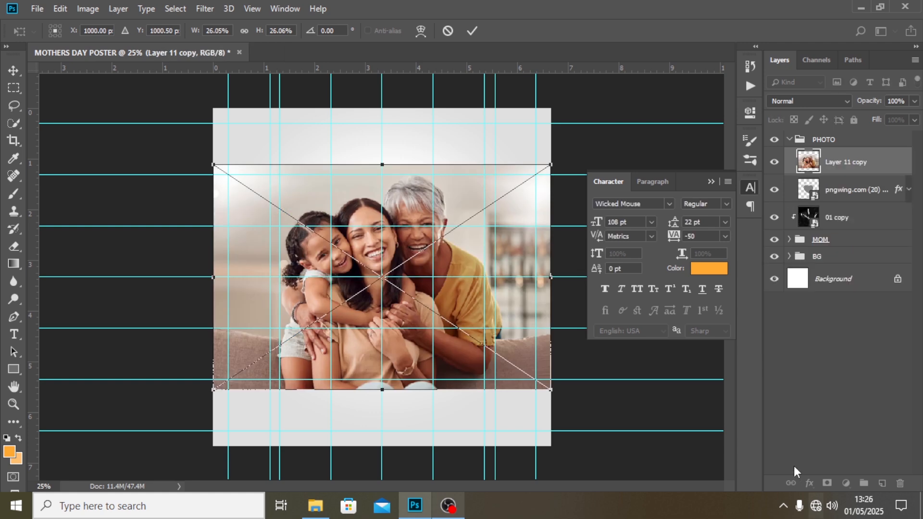
{"action": "key", "text": "Return"}
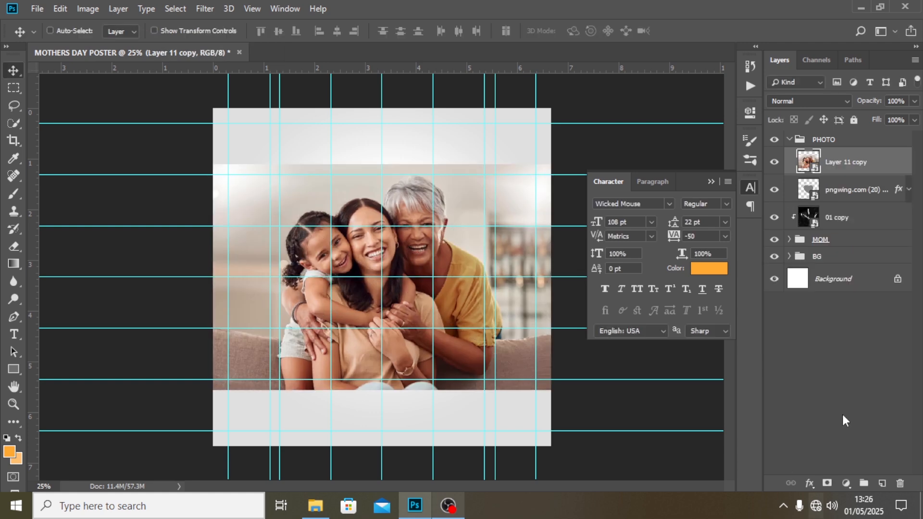
{"action": "left_click", "coordinate": [804, 172], "text": "alt"}
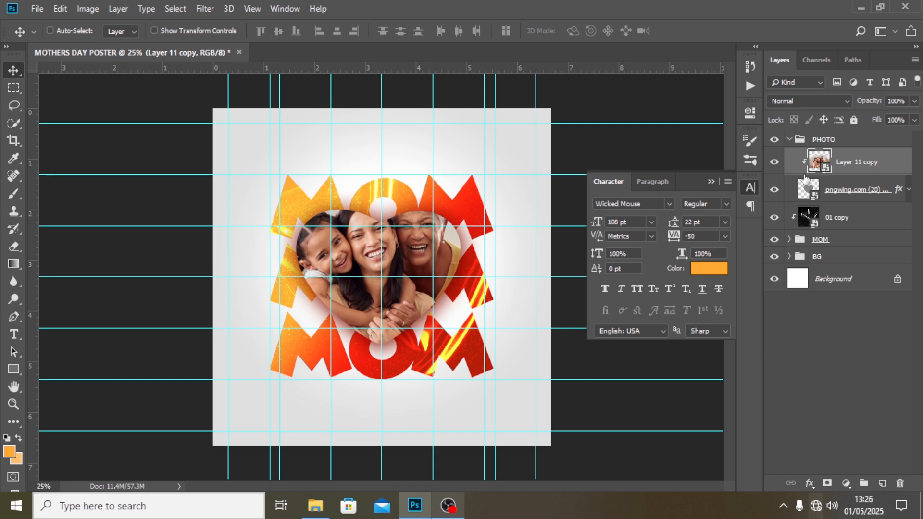
Step: Place the family cutout Layer 21 copy as an embedded layer at 100% size above the clipped photo
{"action": "left_click", "coordinate": [37, 8]}
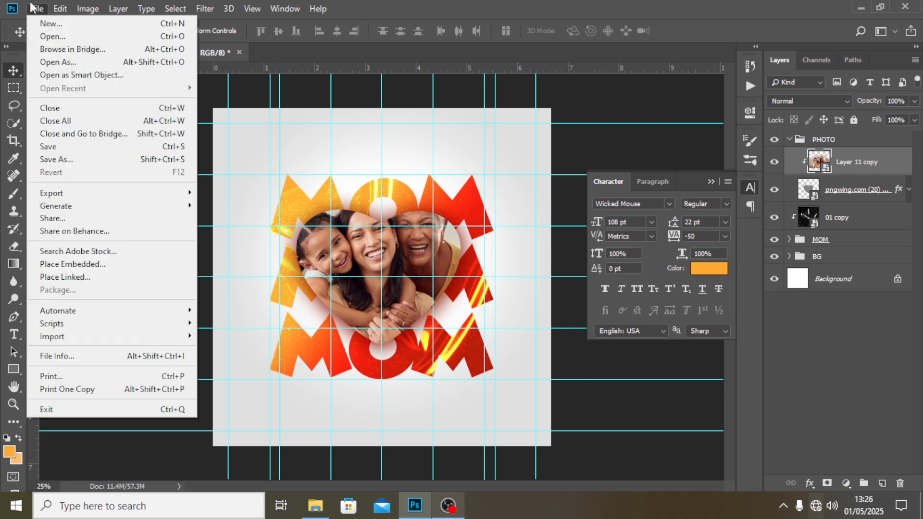
{"action": "left_click", "coordinate": [80, 264]}
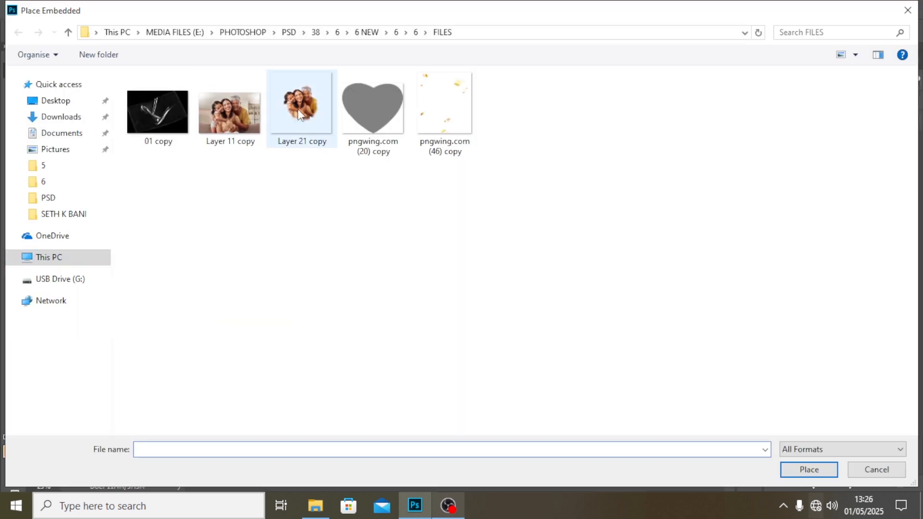
{"action": "left_click", "coordinate": [308, 111]}
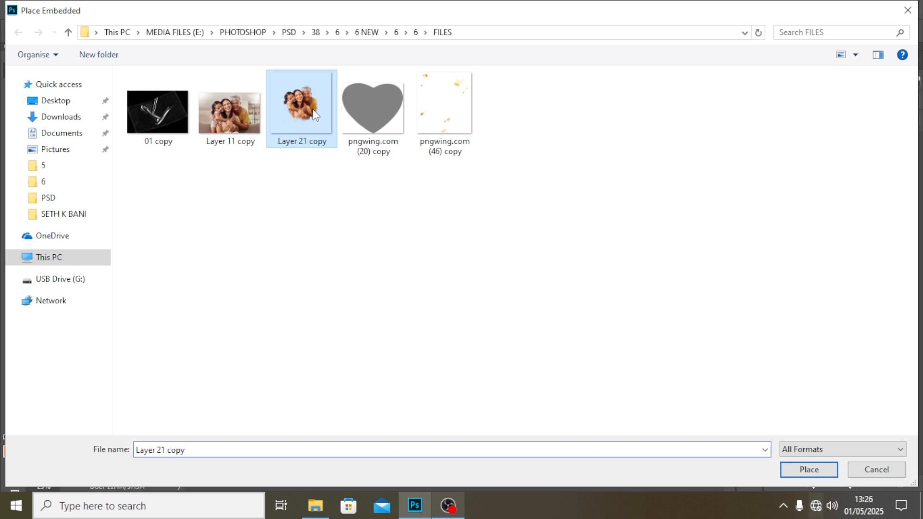
{"action": "left_click", "coordinate": [801, 467]}
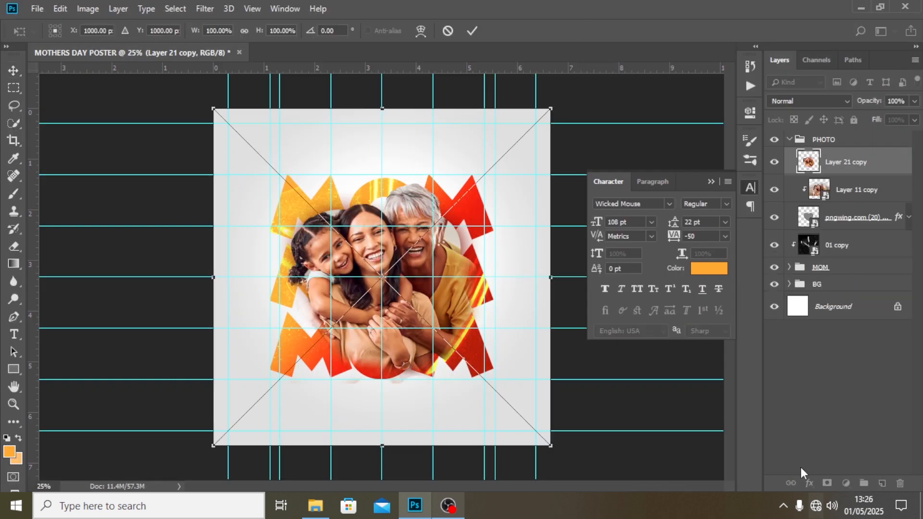
{"action": "key", "text": "Return"}
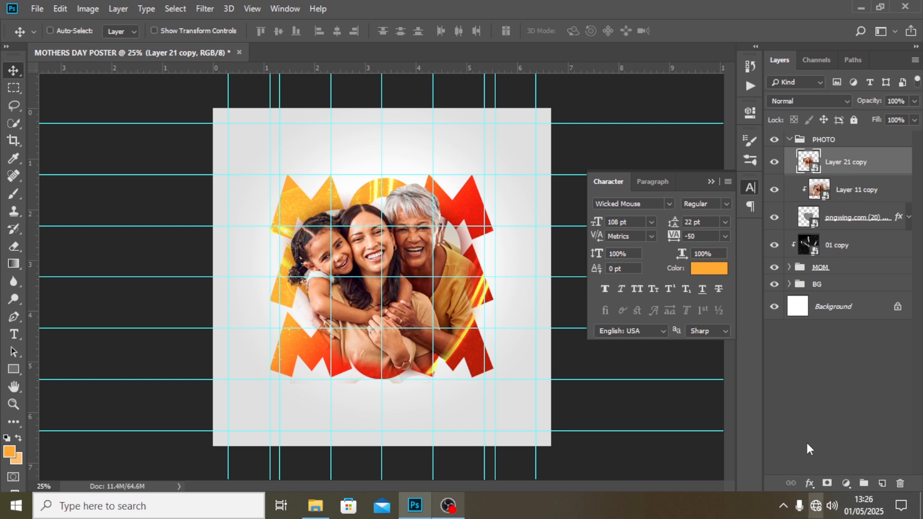
Step: Add a layer mask to Layer 21 copy and hide the guides, reducing the black brush's size for masking
{"action": "left_click", "coordinate": [827, 484]}
{"action": "key", "text": "b"}
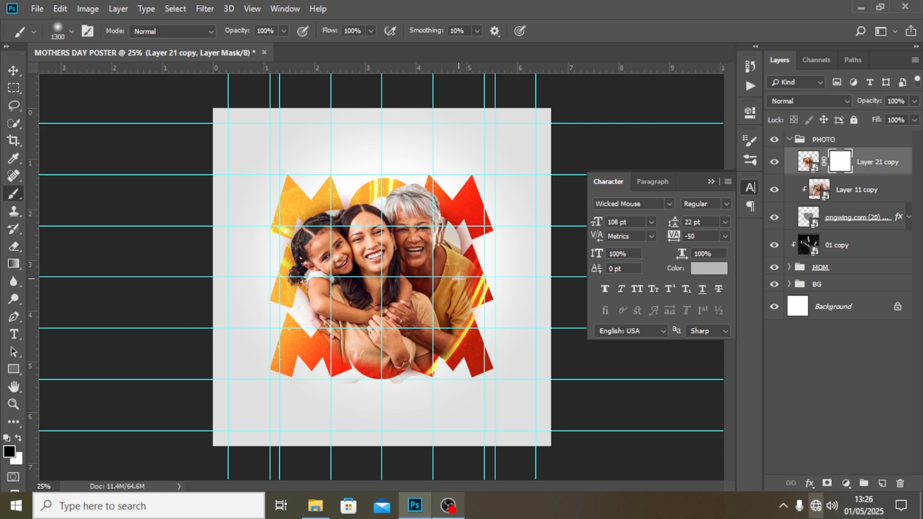
{"action": "key", "text": "ctrl+semicolon"}
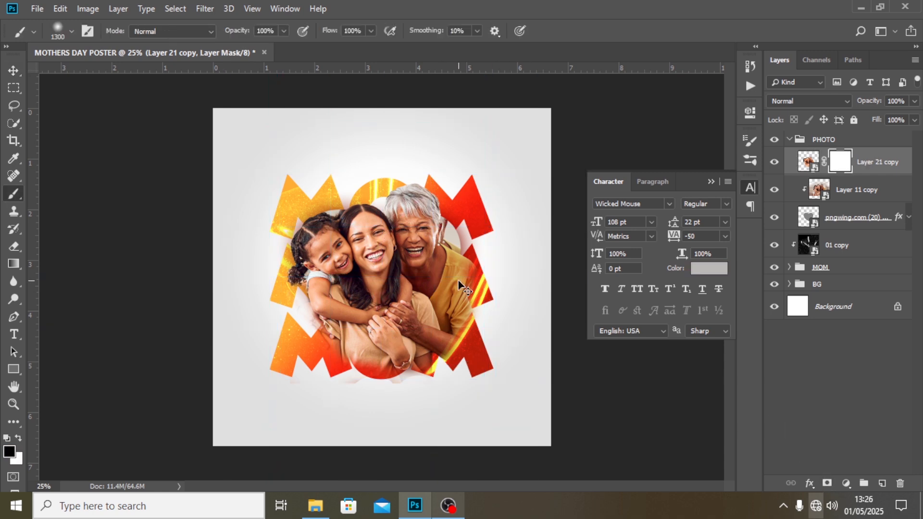
{"action": "key", "text": "bracketleft"}
{"action": "key", "text": "bracketleft"}
{"action": "key", "text": "bracketleft"}
{"action": "key", "text": "bracketleft"}
{"action": "key", "text": "bracketleft"}
{"action": "key", "text": "bracketleft"}
{"action": "key", "text": "bracketleft"}
{"action": "key", "text": "bracketleft"}
Step: Move the Layer 21 copy family cutout straight up until it lines up with the photo inside the heart
{"action": "left_click", "coordinate": [809, 162]}
{"action": "key", "text": "v"}
{"action": "key", "text": "shift+Up"}
{"action": "key", "text": "shift+Up"}
{"action": "key", "text": "shift+Up"}
{"action": "key", "text": "shift+Up"}
{"action": "key", "text": "shift+Up"}
{"action": "key", "text": "shift+Up"}
{"action": "key", "text": "shift+Up"}
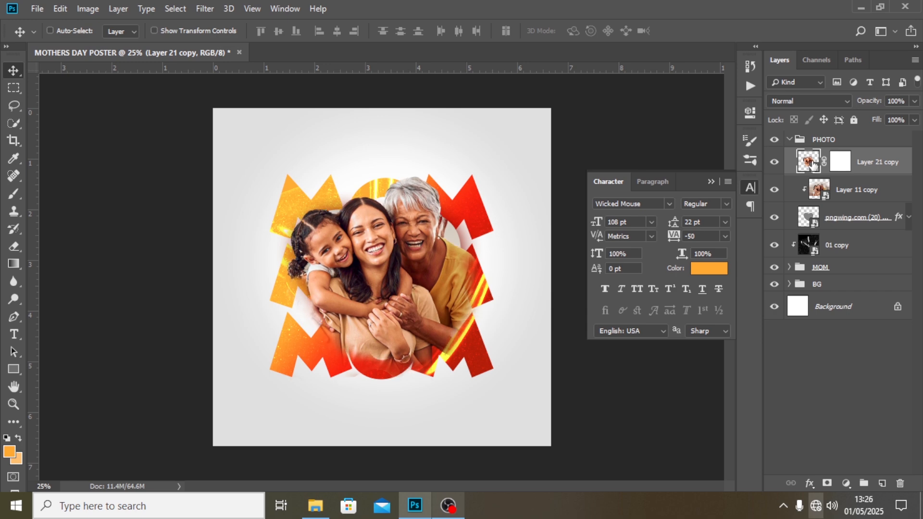
Step: Mask out the lower part of the Layer 21 copy cutout with a 300 px black brush so the bodies end at the heart's edge
{"action": "left_click", "coordinate": [842, 163]}
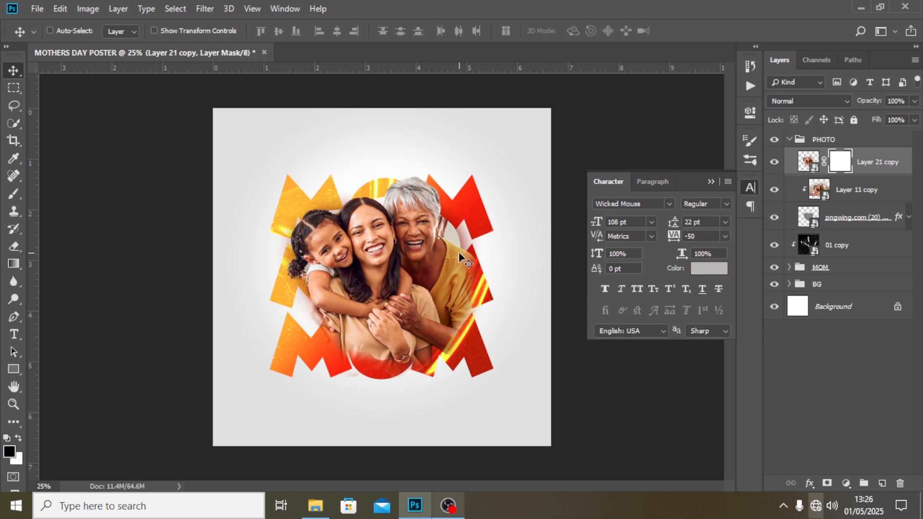
{"action": "key", "text": "b"}
{"action": "key", "text": "bracketleft"}
{"action": "key", "text": "bracketleft"}
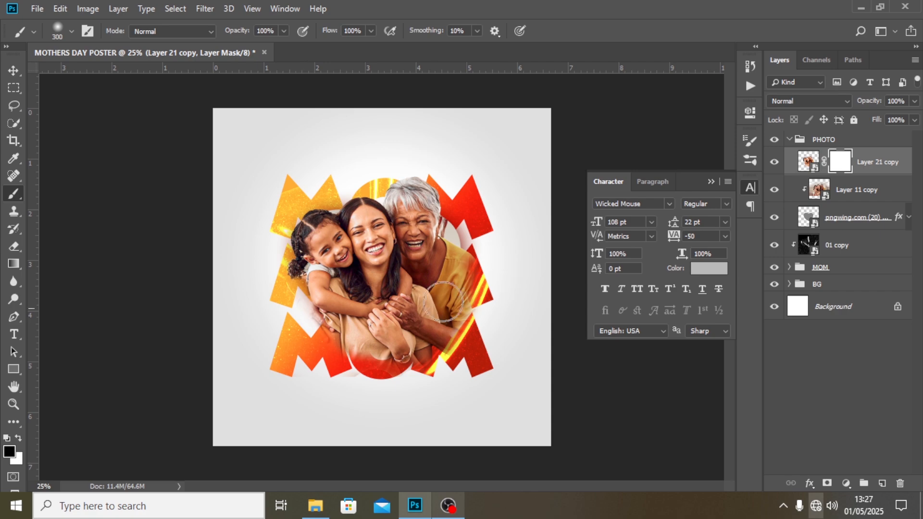
{"action": "mouse_move", "coordinate": [479, 259]}
{"action": "left_mouse_down"}
{"action": "mouse_move", "coordinate": [485, 302]}
{"action": "mouse_move", "coordinate": [460, 327]}
{"action": "mouse_move", "coordinate": [415, 346]}
{"action": "mouse_move", "coordinate": [352, 349]}
{"action": "left_mouse_up"}
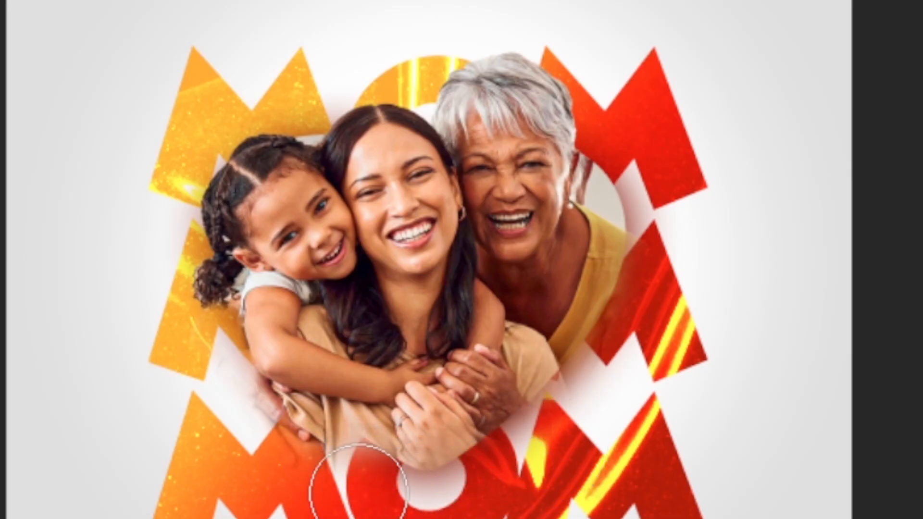
{"action": "mouse_move", "coordinate": [359, 482]}
{"action": "left_mouse_down"}
{"action": "mouse_move", "coordinate": [141, 386]}
{"action": "mouse_move", "coordinate": [171, 428]}
{"action": "mouse_move", "coordinate": [170, 392]}
{"action": "mouse_move", "coordinate": [353, 502]}
{"action": "mouse_move", "coordinate": [314, 453]}
{"action": "left_mouse_up"}
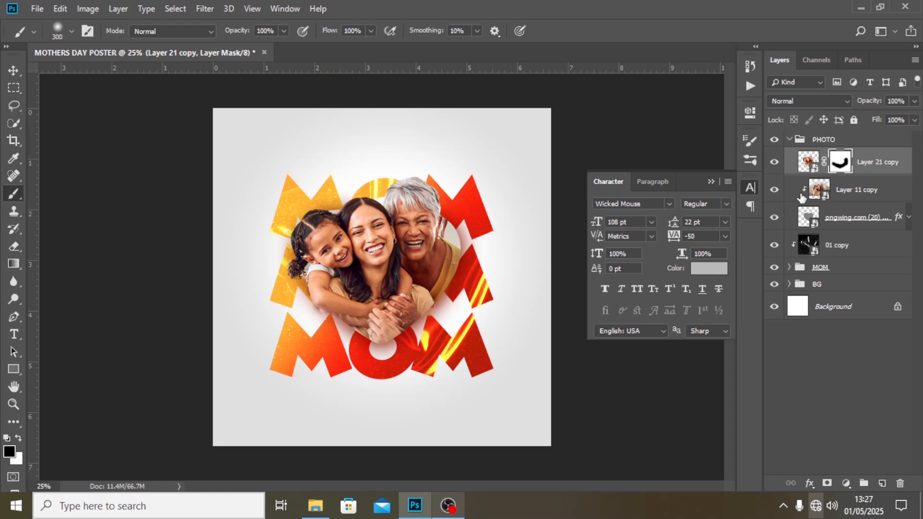
Step: Toggle the visibility of Layer 11 copy to compare the heart with and without the clipped photo
{"action": "left_click", "coordinate": [775, 190]}
{"action": "left_click", "coordinate": [775, 190]}
{"action": "left_click", "coordinate": [776, 191]}
{"action": "left_click", "coordinate": [775, 190]}
{"action": "left_click", "coordinate": [775, 190]}
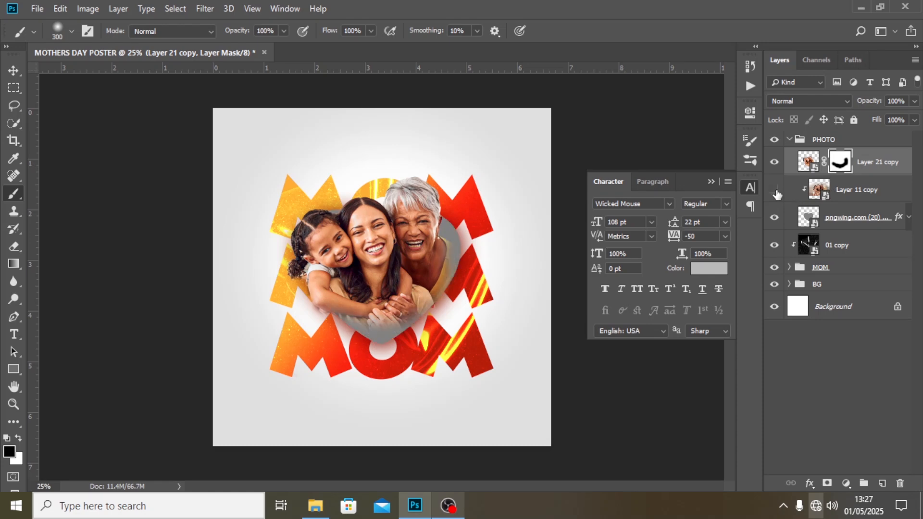
{"action": "left_click", "coordinate": [775, 190]}
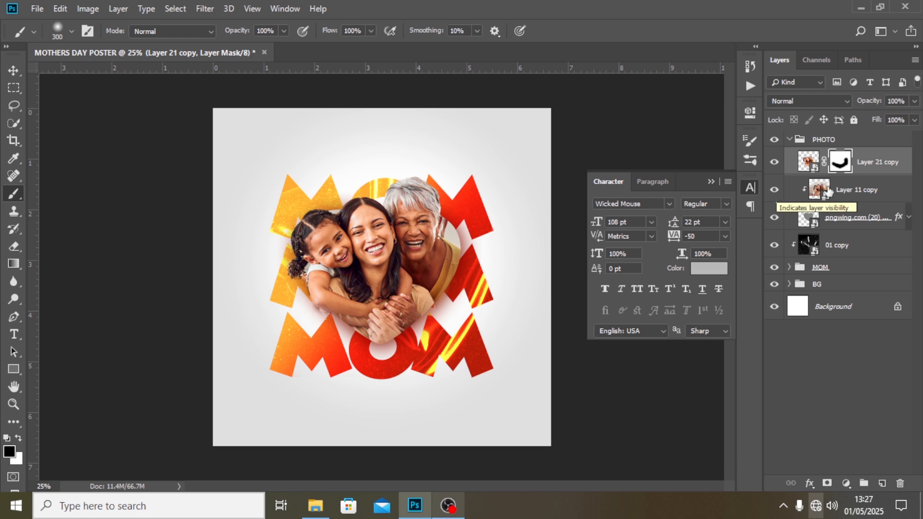
Step: Duplicate the heart layer, clear the layer style from the lower heart, and move that one above Layer 21 copy
{"action": "left_click", "coordinate": [864, 169]}
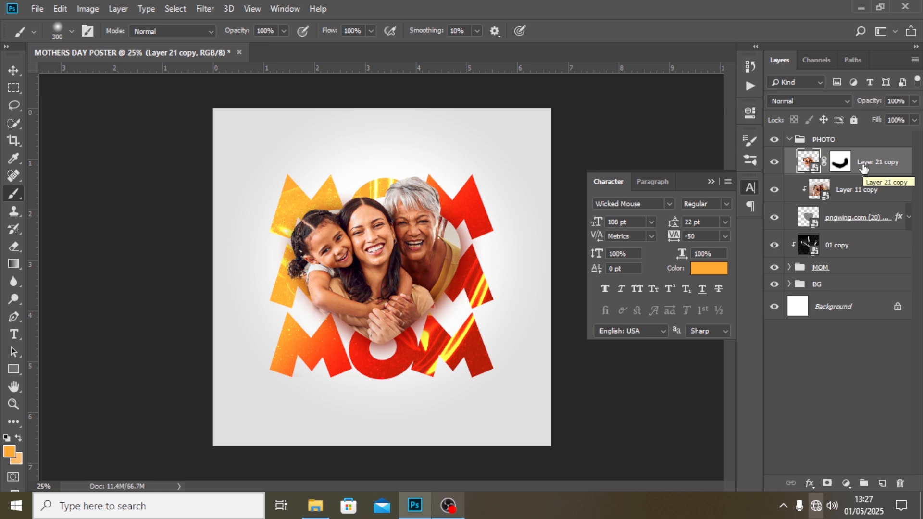
{"action": "left_click", "coordinate": [842, 220]}
{"action": "key", "text": "ctrl+j"}
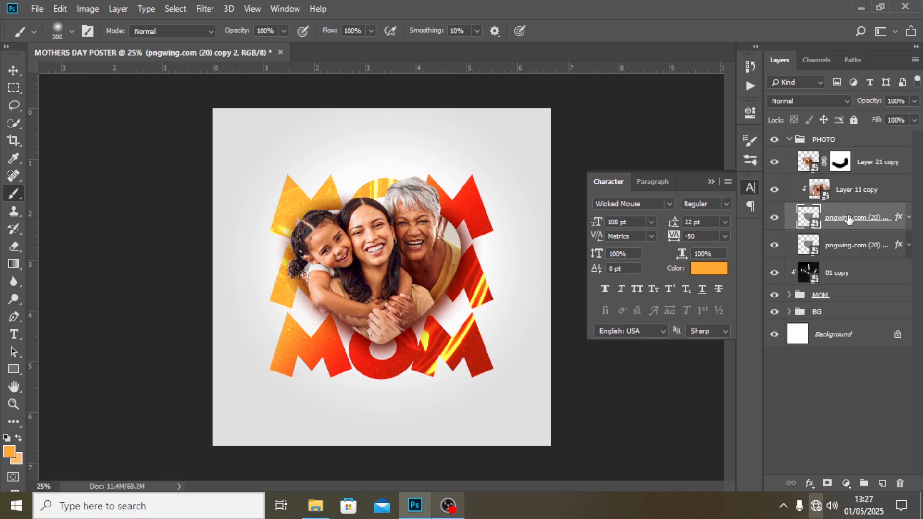
{"action": "left_click", "coordinate": [844, 246]}
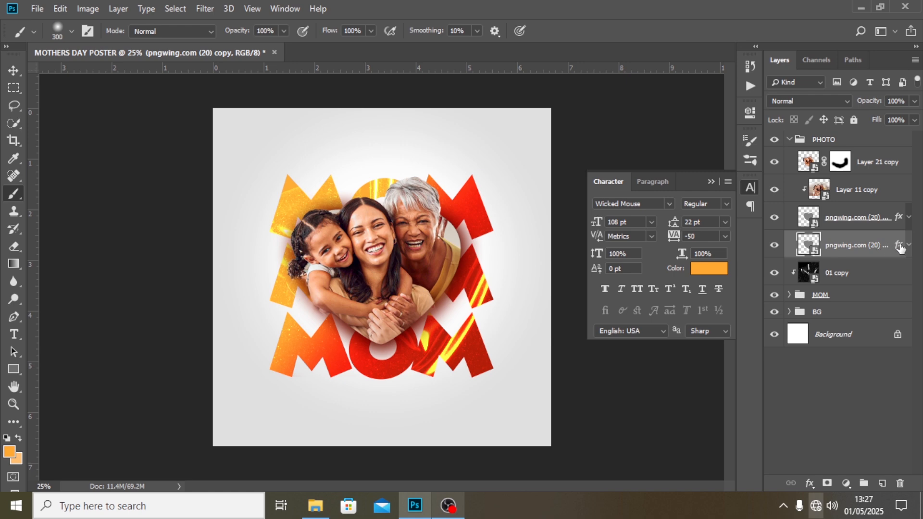
{"action": "right_click", "coordinate": [901, 246]}
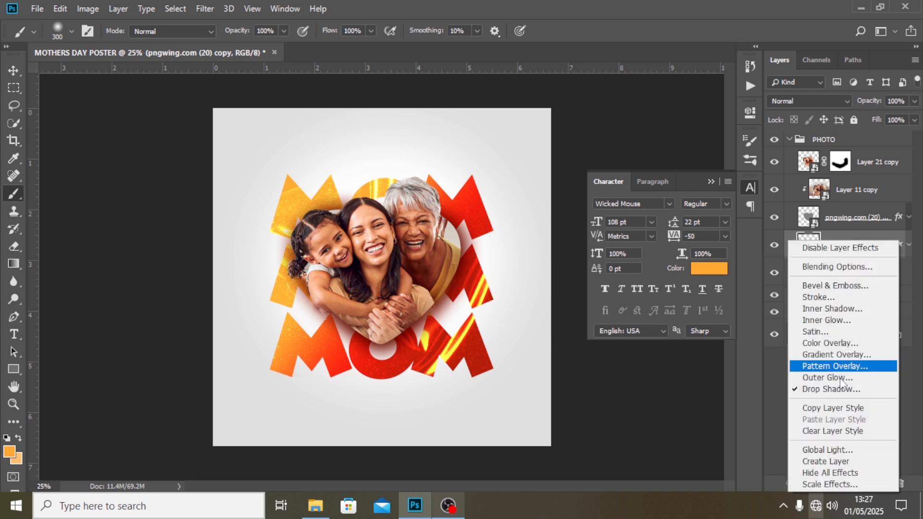
{"action": "left_click", "coordinate": [816, 432]}
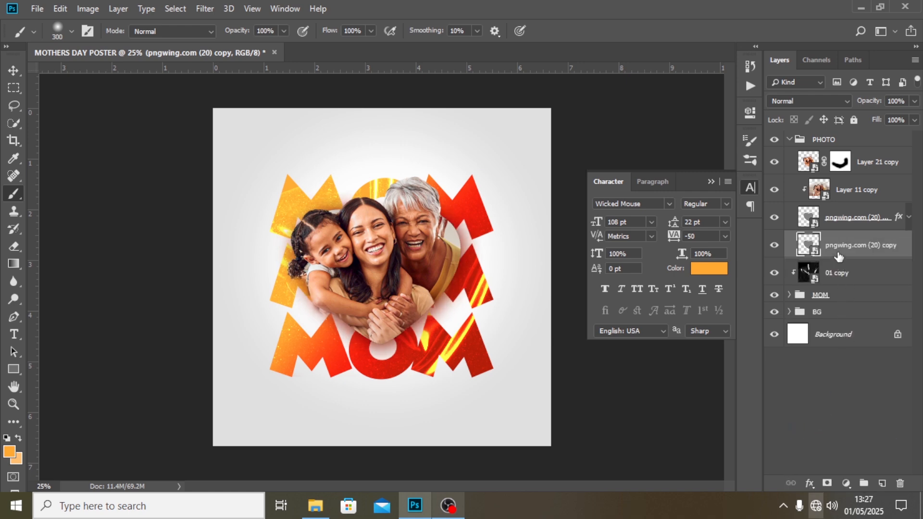
{"action": "left_click_drag", "start_coordinate": [839, 255], "coordinate": [854, 163]}
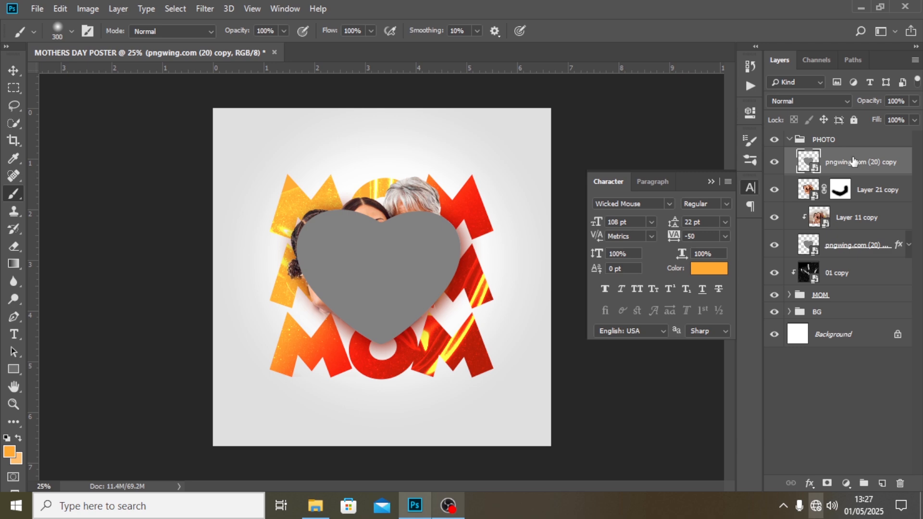
Step: Set the fill of the uppermost heart layer to 0%
{"action": "left_click", "coordinate": [915, 121]}
{"action": "left_click_drag", "start_coordinate": [914, 138], "coordinate": [851, 137]}
{"action": "left_click", "coordinate": [895, 159]}
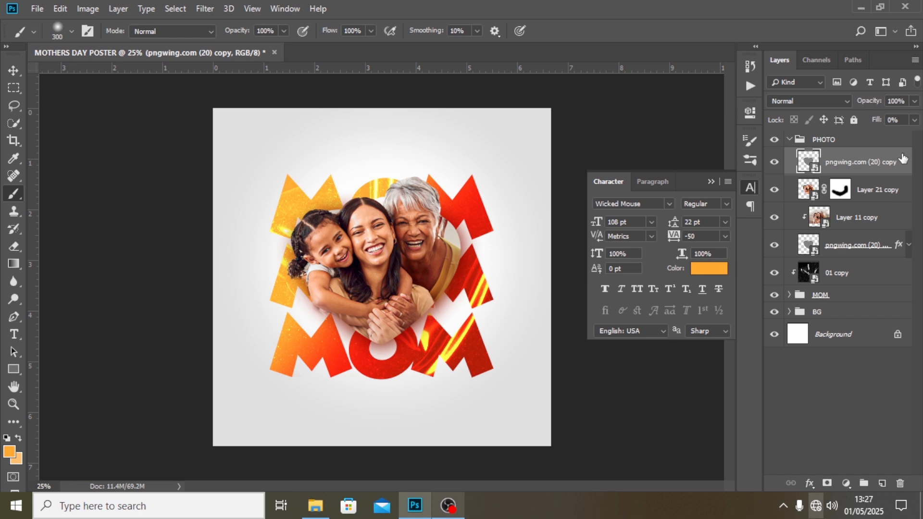
Step: Add a white 8 px inside Stroke at 100% opacity to the uppermost heart and collapse its effects list
{"action": "double_click", "coordinate": [902, 159]}
{"action": "left_click", "coordinate": [406, 210]}
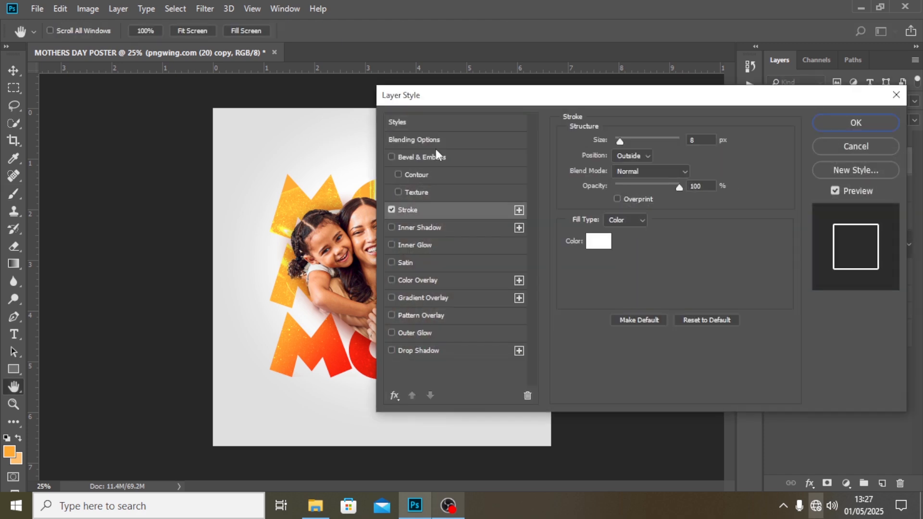
{"action": "mouse_move", "coordinate": [457, 99]}
{"action": "left_mouse_down"}
{"action": "mouse_move", "coordinate": [615, 111]}
{"action": "mouse_move", "coordinate": [619, 140]}
{"action": "left_mouse_up"}
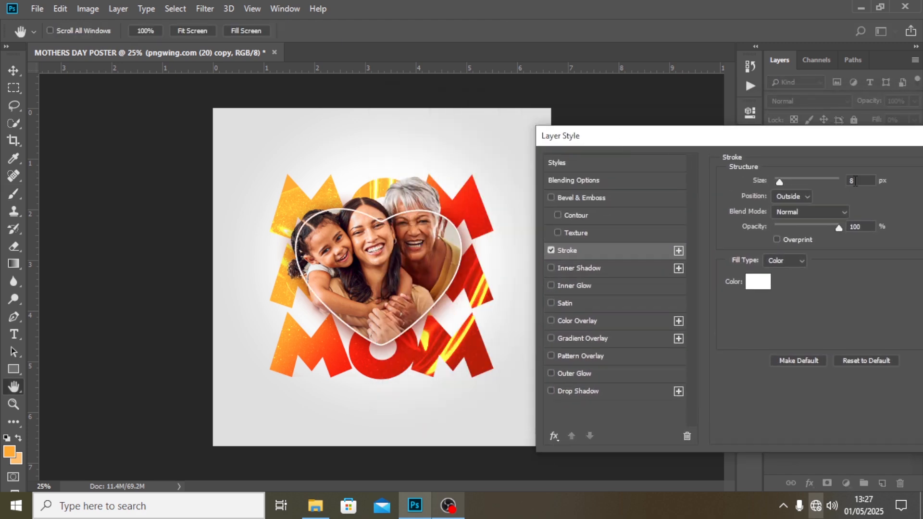
{"action": "left_click_drag", "start_coordinate": [864, 227], "coordinate": [833, 223]}
{"action": "left_click", "coordinate": [789, 196]}
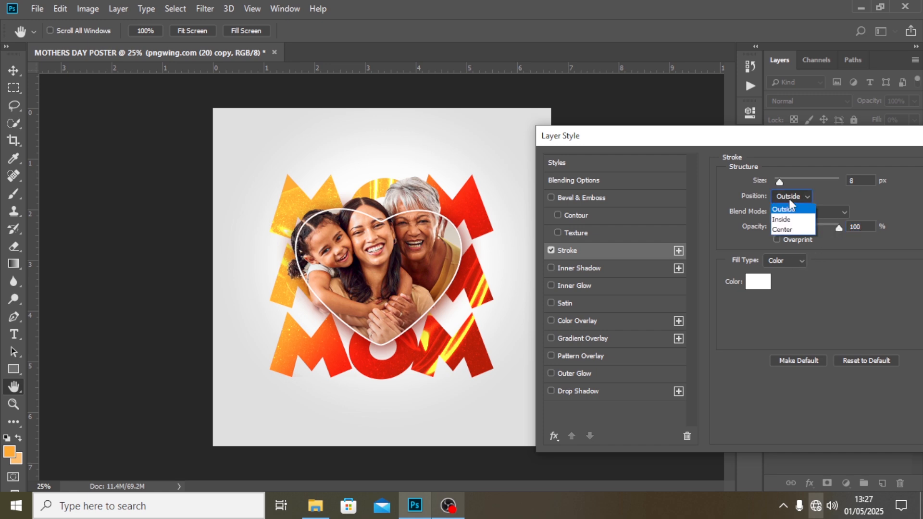
{"action": "left_click", "coordinate": [787, 219]}
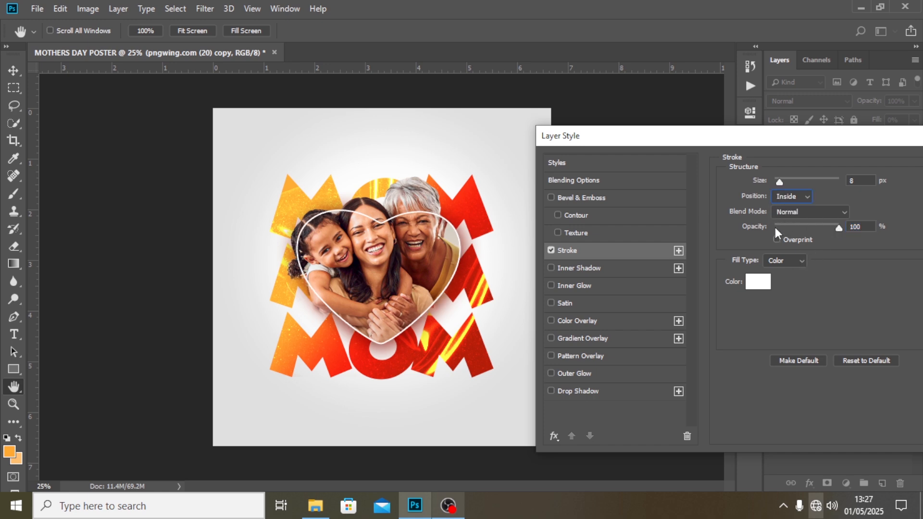
{"action": "left_click", "coordinate": [759, 284]}
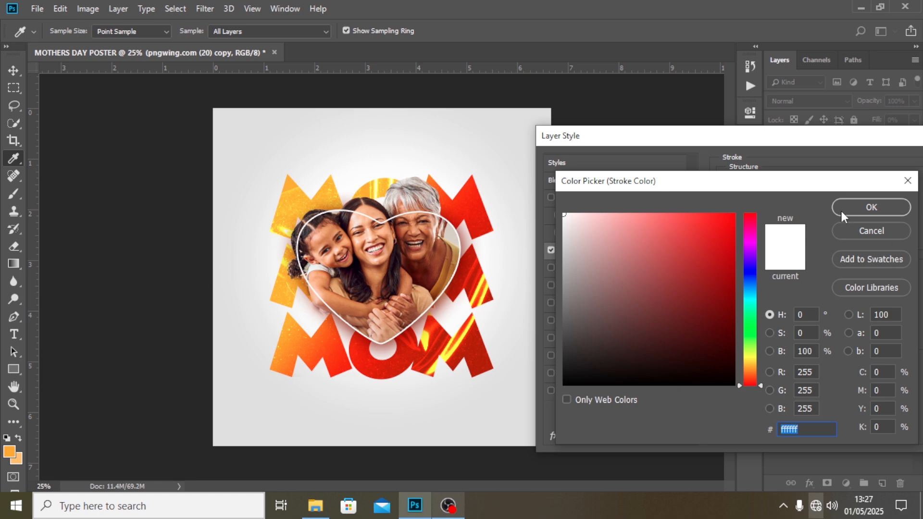
{"action": "left_click", "coordinate": [871, 207]}
{"action": "left_click_drag", "start_coordinate": [816, 138], "coordinate": [790, 152]}
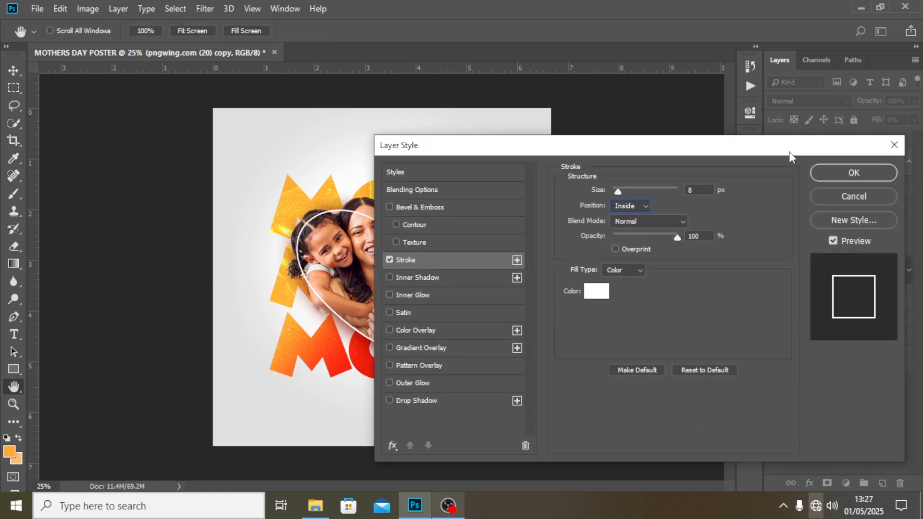
{"action": "left_click", "coordinate": [842, 178]}
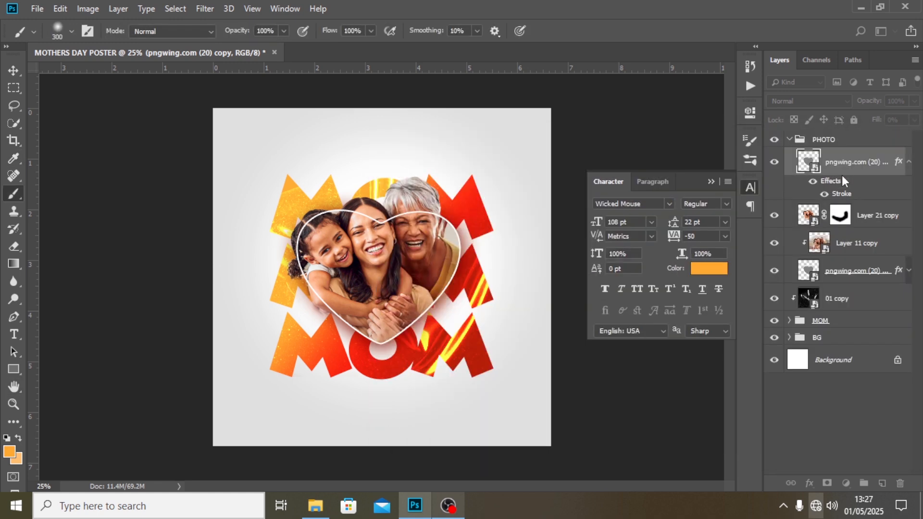
{"action": "left_click", "coordinate": [907, 164]}
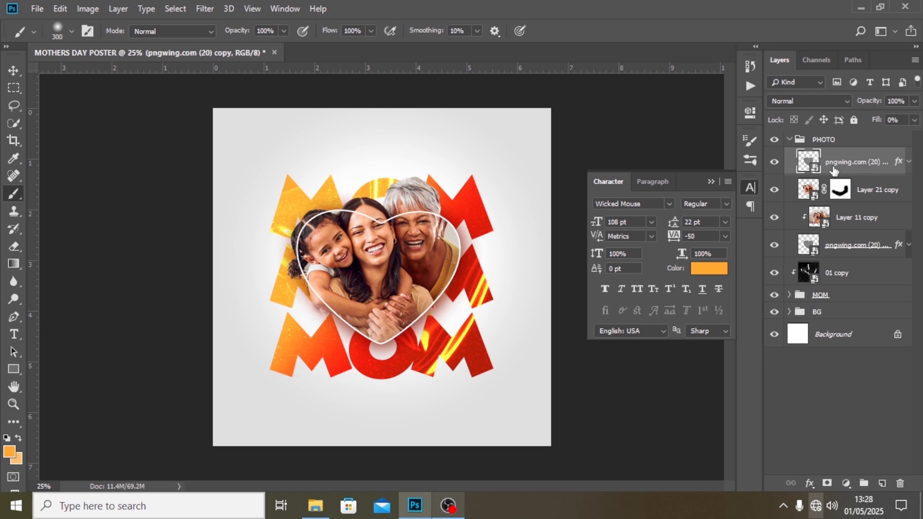
Step: Group the outlined heart layer, name the group "stroke", and collapse it
{"action": "key", "text": "ctrl+g"}
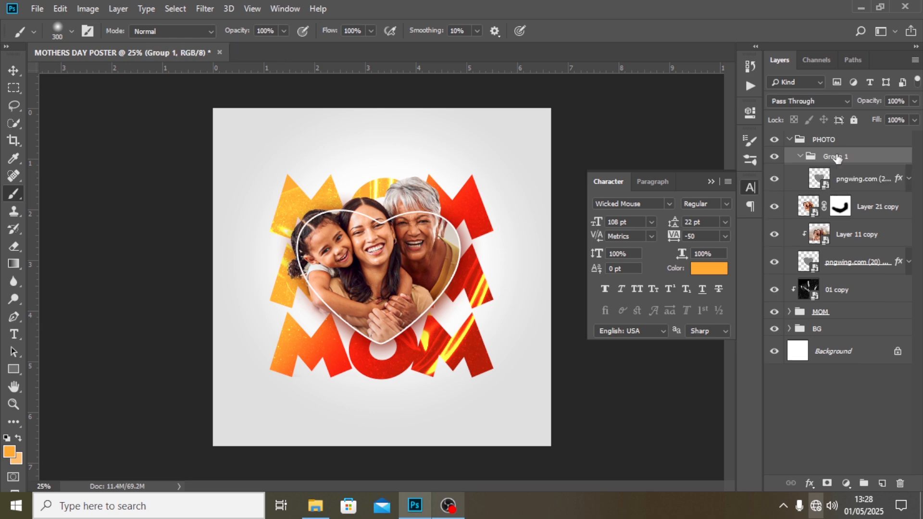
{"action": "double_click", "coordinate": [833, 156]}
{"action": "type", "text": "stroke"}
{"action": "key", "text": "Return"}
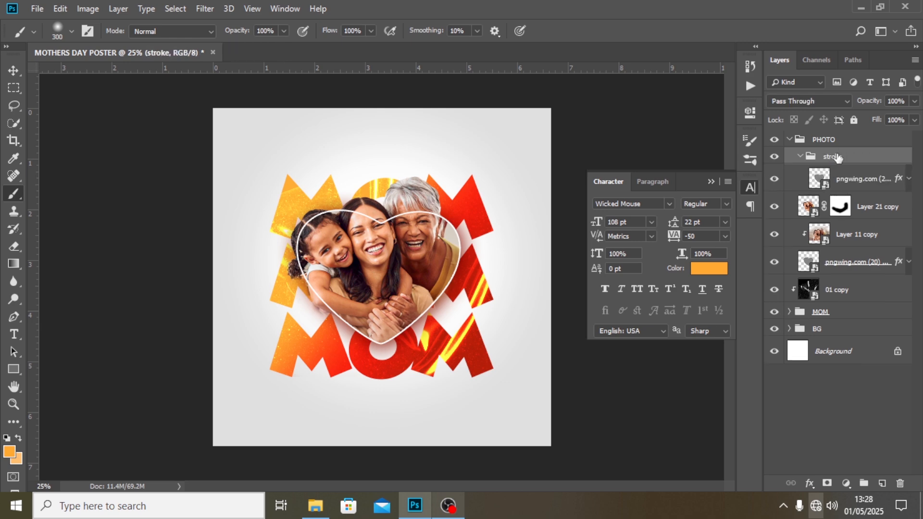
{"action": "left_click", "coordinate": [800, 157]}
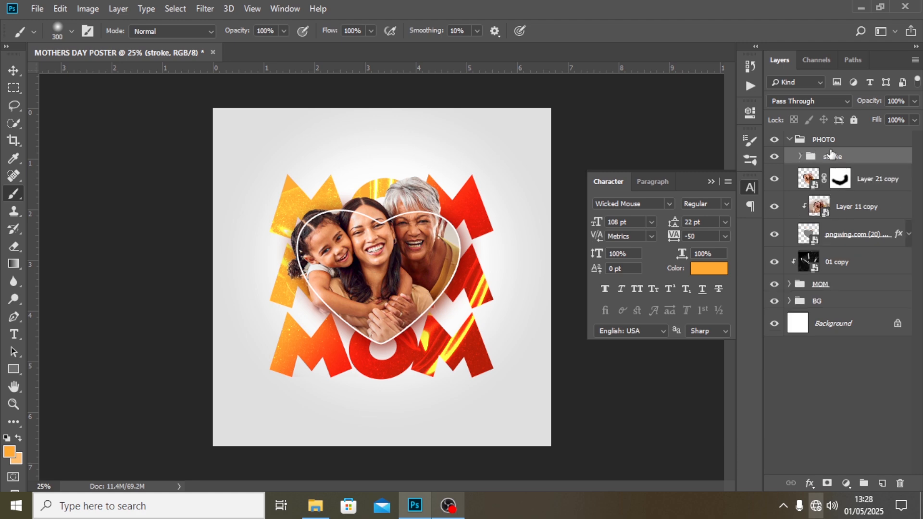
Step: Add a layer mask to the stroke group and brush away the outline over the heads and the girl's arm, reducing the brush to 100 px
{"action": "left_click", "coordinate": [827, 483]}
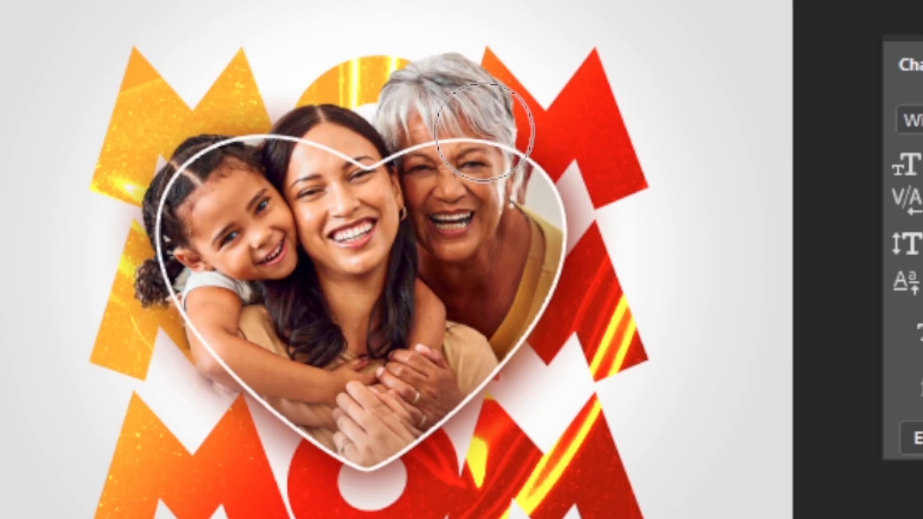
{"action": "mouse_move", "coordinate": [483, 130]}
{"action": "left_mouse_down"}
{"action": "mouse_move", "coordinate": [485, 172]}
{"action": "mouse_move", "coordinate": [487, 121]}
{"action": "mouse_move", "coordinate": [467, 156]}
{"action": "mouse_move", "coordinate": [443, 140]}
{"action": "mouse_move", "coordinate": [338, 193]}
{"action": "mouse_move", "coordinate": [396, 151]}
{"action": "mouse_move", "coordinate": [339, 131]}
{"action": "mouse_move", "coordinate": [256, 178]}
{"action": "mouse_move", "coordinate": [213, 133]}
{"action": "mouse_move", "coordinate": [199, 141]}
{"action": "mouse_move", "coordinate": [159, 261]}
{"action": "mouse_move", "coordinate": [185, 247]}
{"action": "mouse_move", "coordinate": [145, 271]}
{"action": "mouse_move", "coordinate": [198, 253]}
{"action": "mouse_move", "coordinate": [141, 274]}
{"action": "left_mouse_up"}
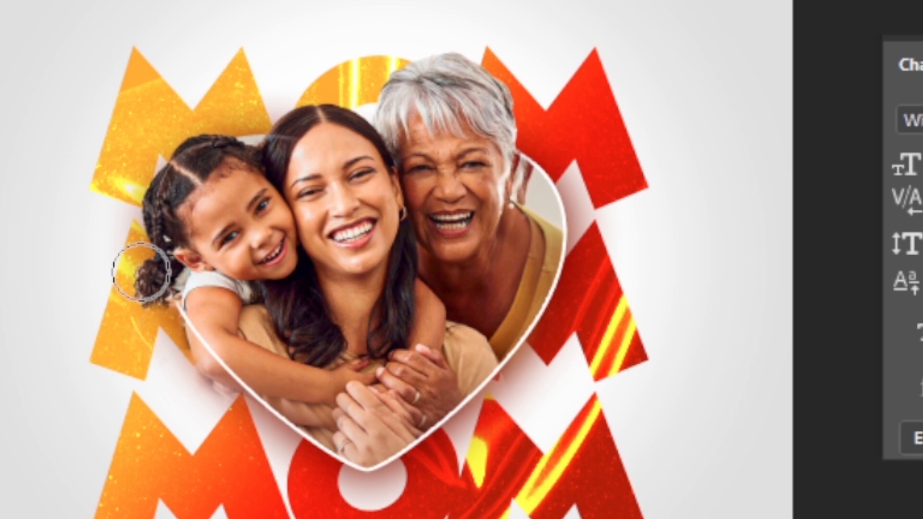
{"action": "key", "text": "bracketleft"}
{"action": "key", "text": "bracketleft"}
{"action": "key", "text": "bracketleft"}
{"action": "key", "text": "bracketleft"}
{"action": "key", "text": "bracketleft"}
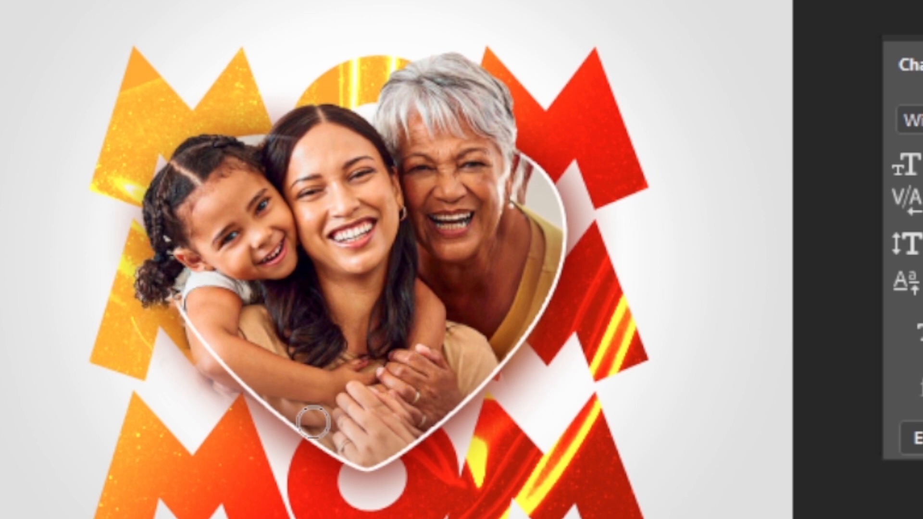
{"action": "mouse_move", "coordinate": [185, 338]}
{"action": "left_mouse_down"}
{"action": "mouse_move", "coordinate": [230, 369]}
{"action": "mouse_move", "coordinate": [231, 347]}
{"action": "mouse_move", "coordinate": [212, 316]}
{"action": "mouse_move", "coordinate": [196, 369]}
{"action": "mouse_move", "coordinate": [203, 308]}
{"action": "mouse_move", "coordinate": [207, 393]}
{"action": "mouse_move", "coordinate": [231, 351]}
{"action": "mouse_move", "coordinate": [239, 375]}
{"action": "mouse_move", "coordinate": [255, 377]}
{"action": "mouse_move", "coordinate": [255, 360]}
{"action": "mouse_move", "coordinate": [239, 376]}
{"action": "mouse_move", "coordinate": [282, 379]}
{"action": "mouse_move", "coordinate": [222, 383]}
{"action": "left_mouse_up"}
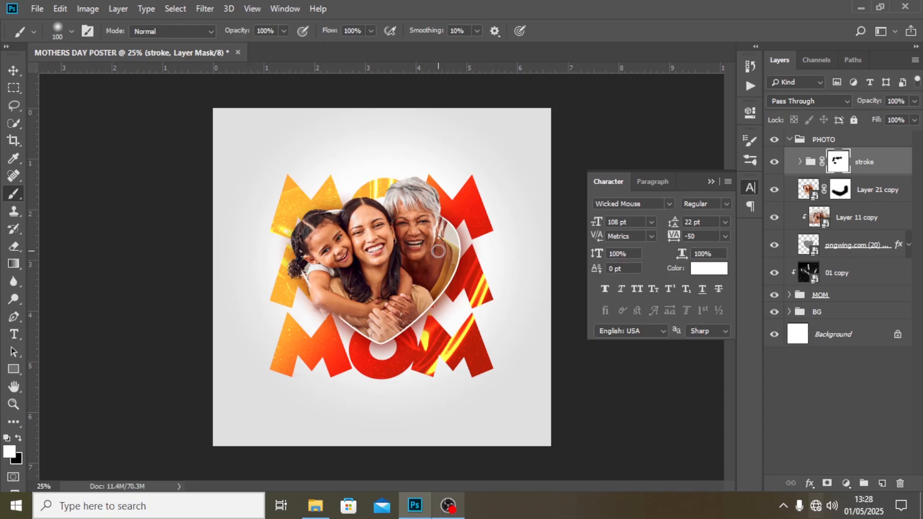
Step: Collapse and select the PHOTO group, and start a text line above it near the poster's upper edge
{"action": "left_click", "coordinate": [789, 139]}
{"action": "left_click", "coordinate": [819, 144]}
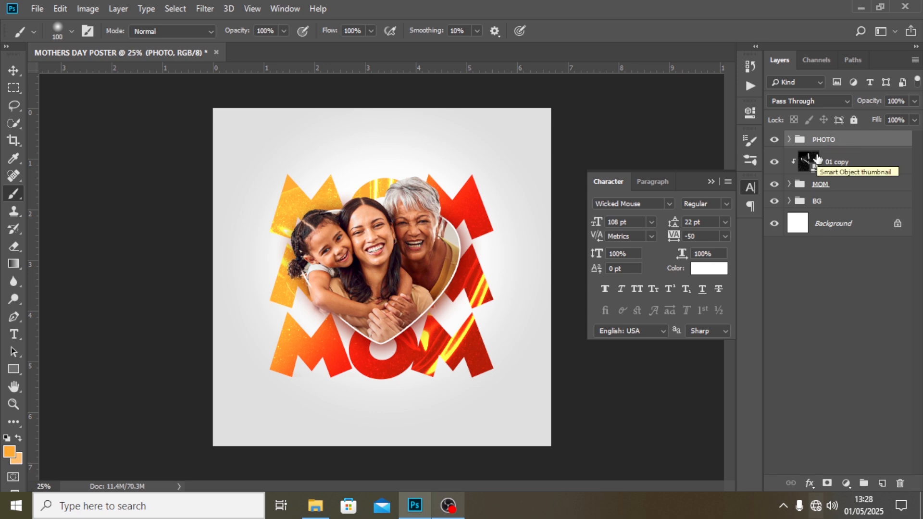
{"action": "key", "text": "t"}
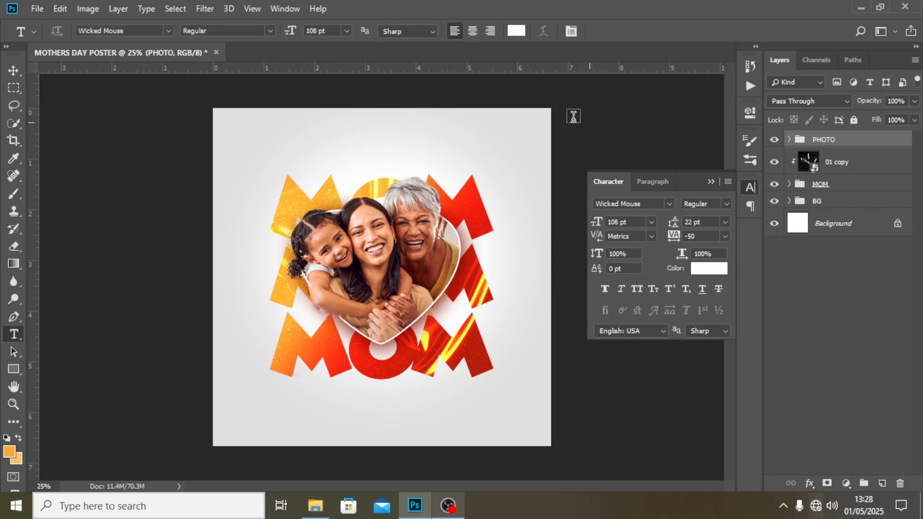
{"action": "left_click", "coordinate": [343, 128]}
{"action": "left_click", "coordinate": [316, 505]}
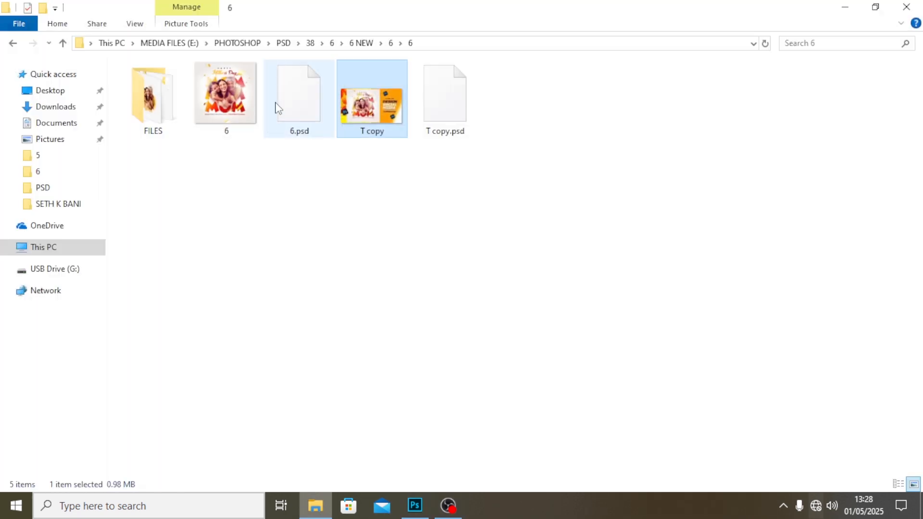
{"action": "double_click", "coordinate": [140, 97]}
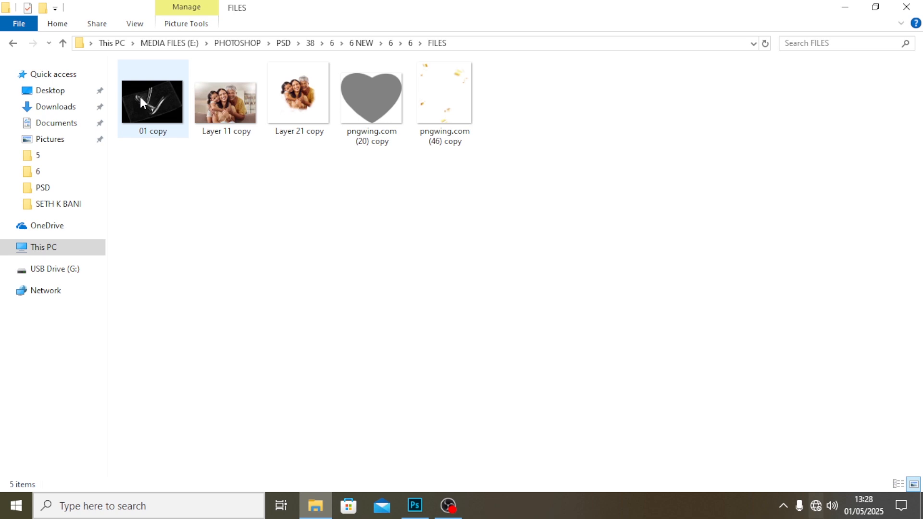
{"action": "left_click_drag", "start_coordinate": [140, 94], "coordinate": [496, 286]}
Step: Enter "Mother's Day" as the white 108 pt Wicked Mouse text and commit it
{"action": "type", "text": "MO"}
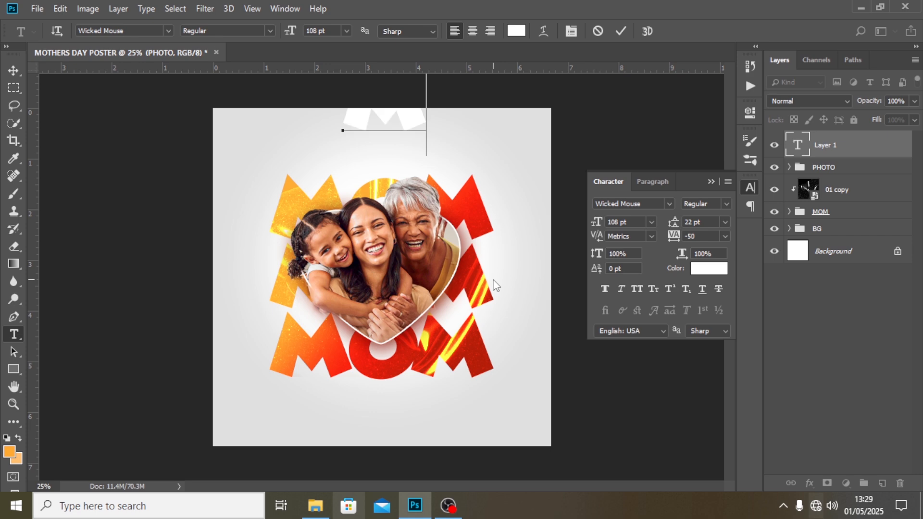
{"action": "type", "text": "THER"}
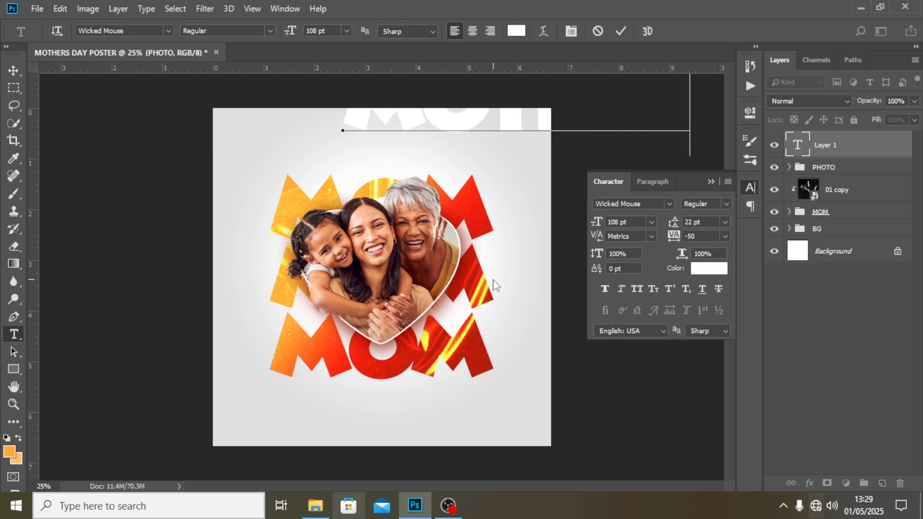
{"action": "type", "text": "S"}
{"action": "left_click", "coordinate": [842, 153]}
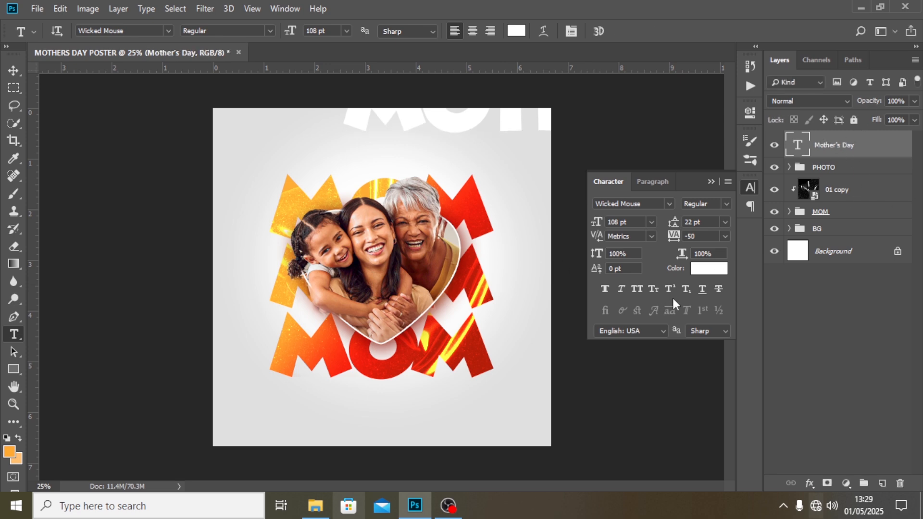
Step: Recolor the "Mother's Day" text to black (#000000) and move it down onto the canvas above the MOM lines
{"action": "left_click", "coordinate": [707, 268]}
{"action": "left_click_drag", "start_coordinate": [603, 342], "coordinate": [553, 399]}
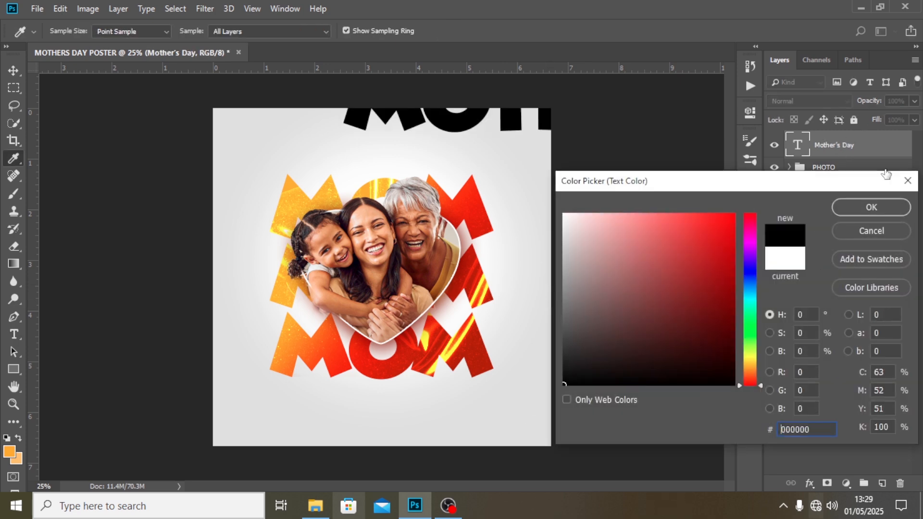
{"action": "left_click", "coordinate": [865, 212]}
{"action": "key", "text": "v"}
{"action": "left_click_drag", "start_coordinate": [447, 118], "coordinate": [358, 170]}
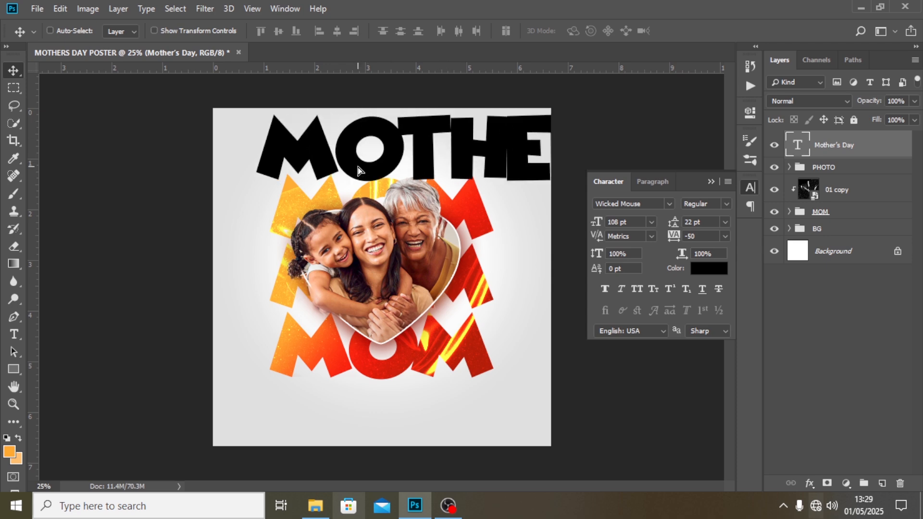
Step: Set the "Mother's Day" text to 64 pt and change its font to Amontilladios Regular
{"action": "left_click", "coordinate": [630, 222]}
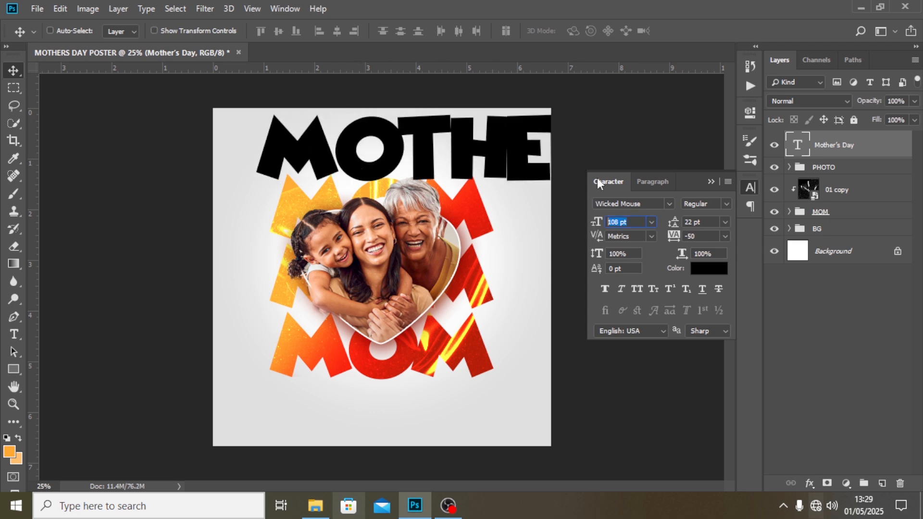
{"action": "type", "text": "4"}
{"action": "type", "text": "64"}
{"action": "key", "text": "Return"}
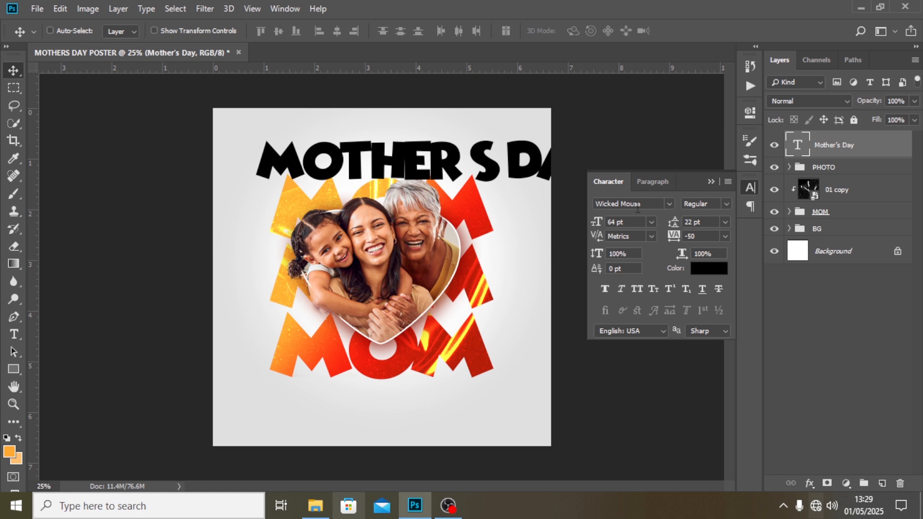
{"action": "left_click", "coordinate": [657, 204]}
{"action": "left_click", "coordinate": [669, 204]}
{"action": "type", "text": "amon"}
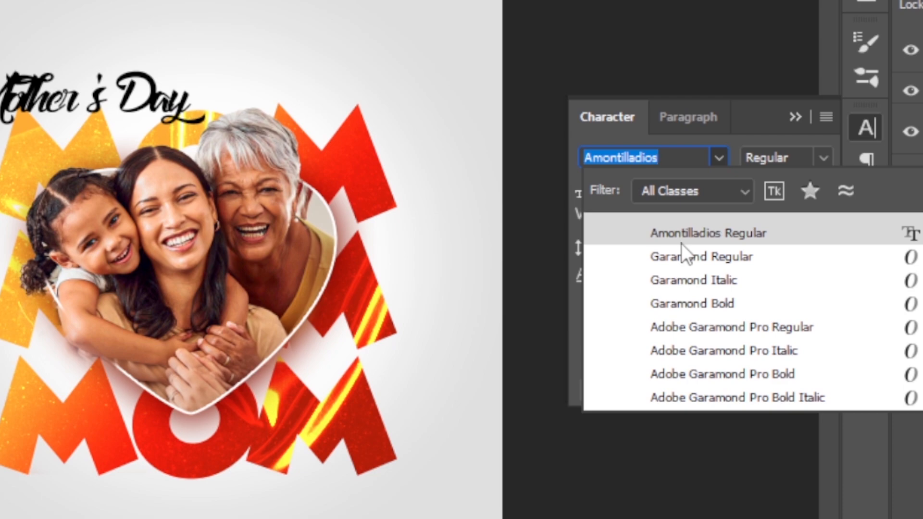
{"action": "left_click", "coordinate": [682, 243]}
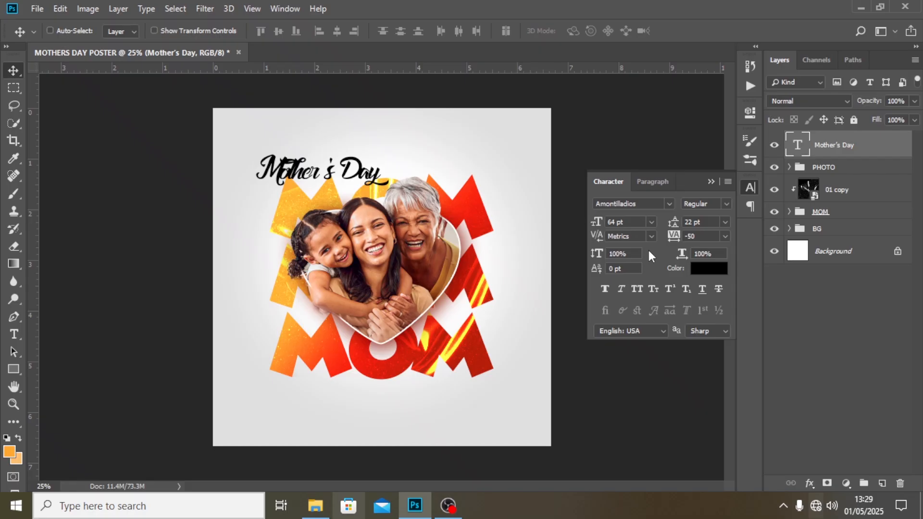
Step: Move the "Mother's Day" title to sit centrally above the MOM lettering and set its tracking to 0
{"action": "left_click_drag", "start_coordinate": [346, 179], "coordinate": [396, 169]}
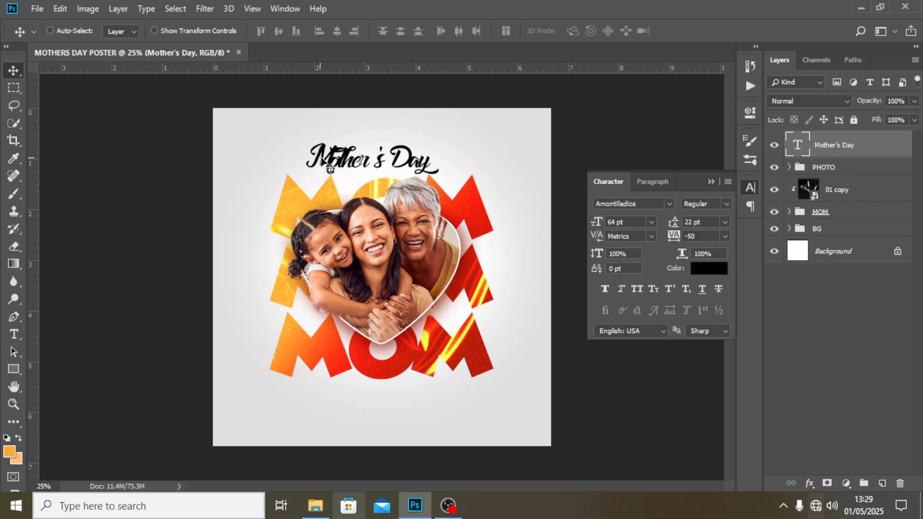
{"action": "left_click", "coordinate": [696, 238]}
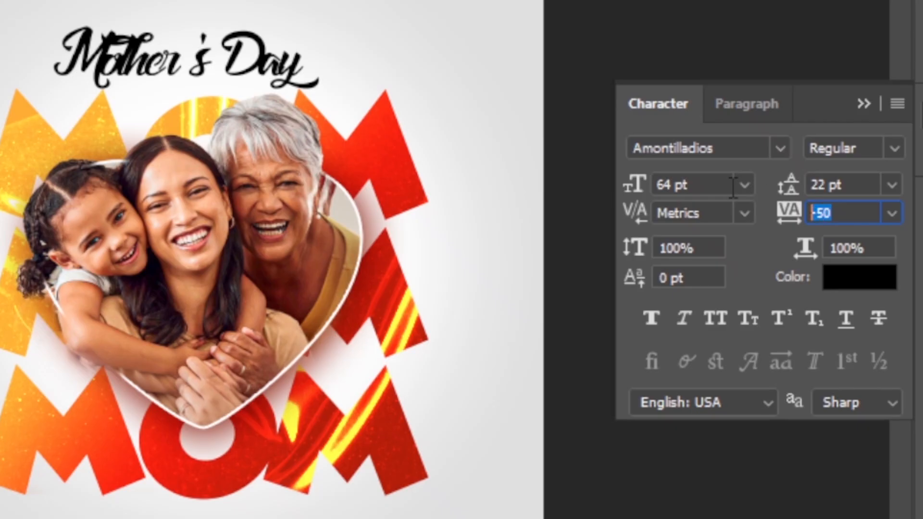
{"action": "type", "text": "0"}
{"action": "key", "text": "Return"}
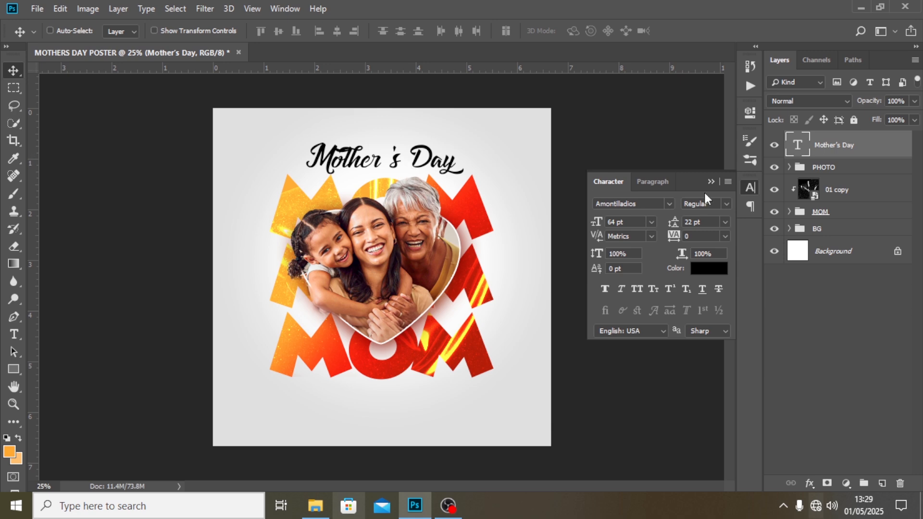
Step: Tighten the kerning between the apostrophe and the "s" in the title to -200 and commit the text
{"action": "double_click", "coordinate": [798, 147]}
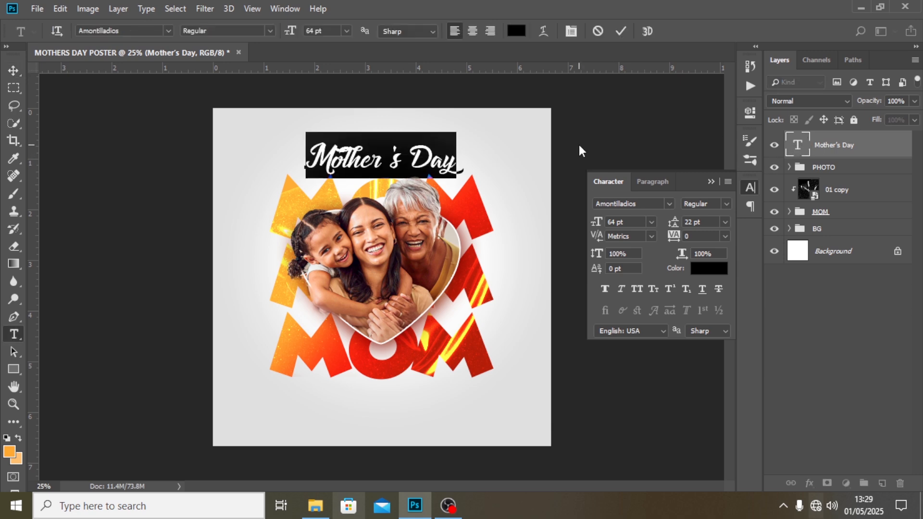
{"action": "left_click", "coordinate": [393, 159]}
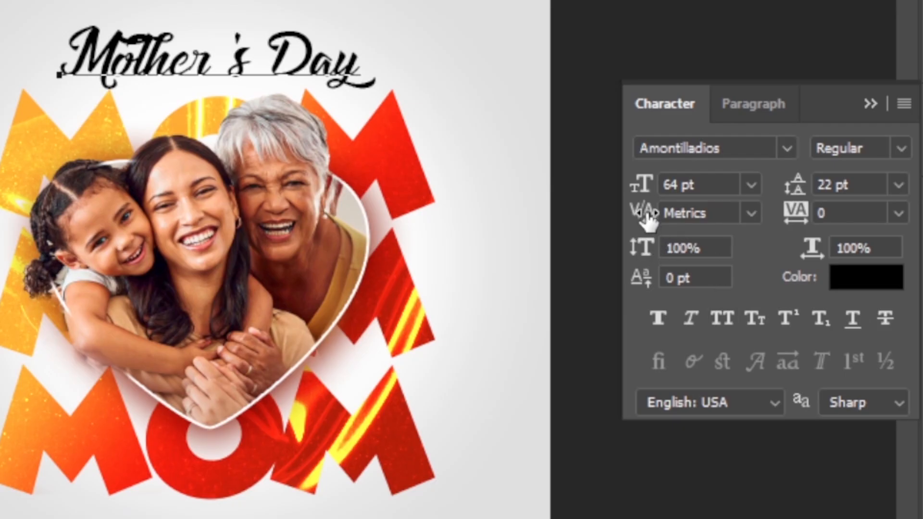
{"action": "left_click_drag", "start_coordinate": [645, 217], "coordinate": [629, 216]}
{"action": "left_click_drag", "start_coordinate": [628, 213], "coordinate": [621, 215]}
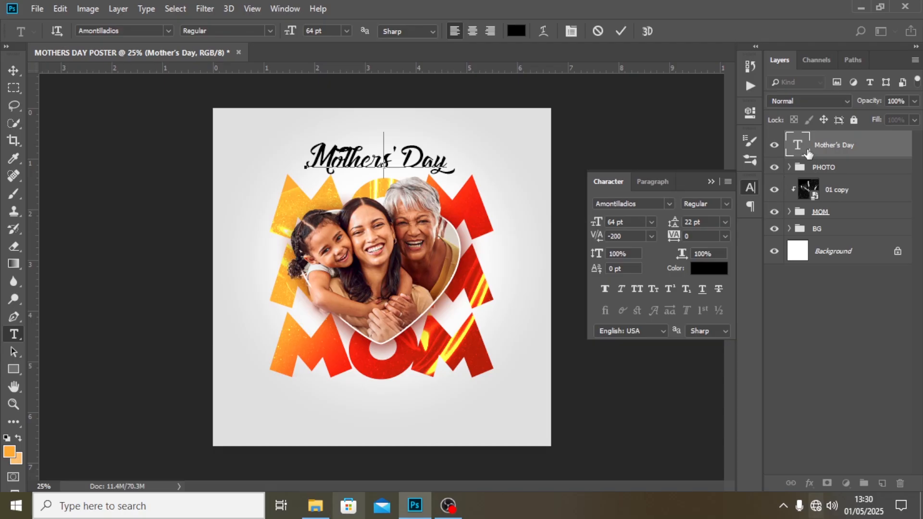
{"action": "left_click", "coordinate": [808, 154]}
{"action": "key", "text": "v"}
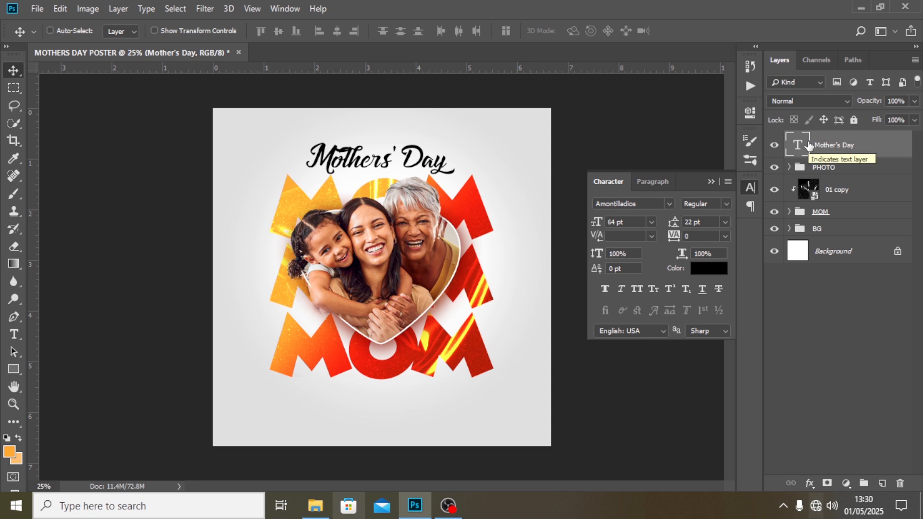
Step: Copy the inner MOM group's gradient overlay onto the title layer and set its angle to 178° and scale to 104%
{"action": "left_click", "coordinate": [789, 213]}
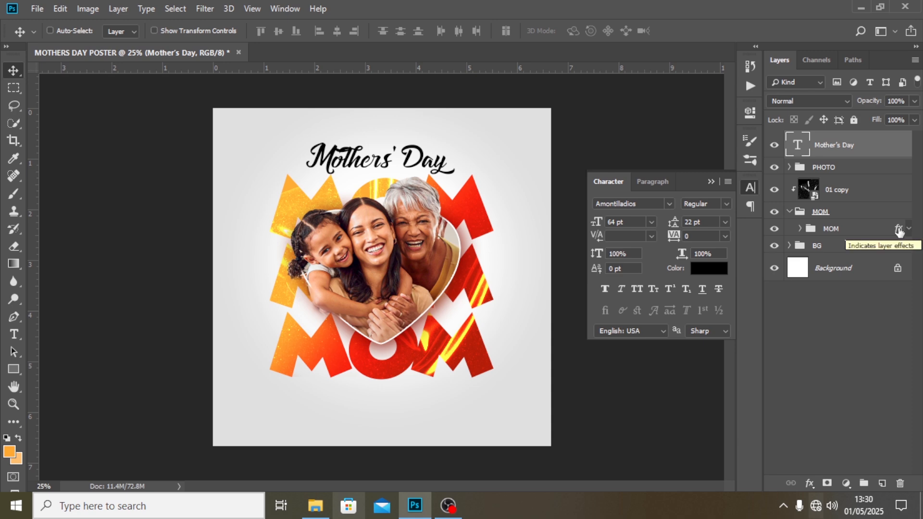
{"action": "left_click_drag", "start_coordinate": [898, 231], "coordinate": [867, 152]}
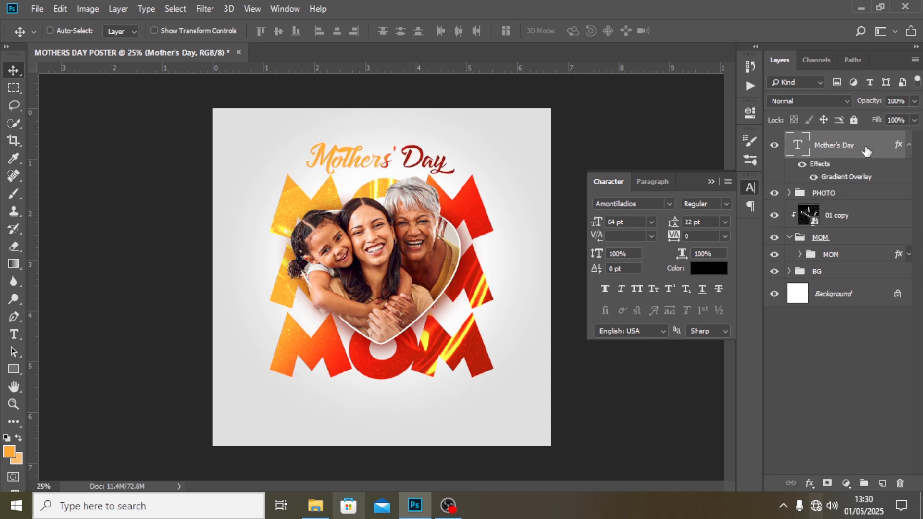
{"action": "double_click", "coordinate": [860, 182]}
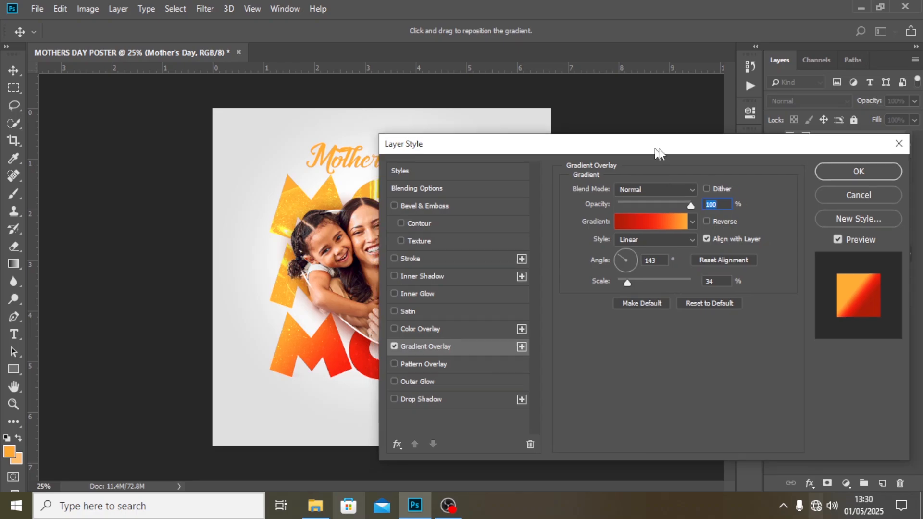
{"action": "left_click_drag", "start_coordinate": [657, 150], "coordinate": [719, 158]}
{"action": "left_click_drag", "start_coordinate": [686, 294], "coordinate": [708, 295]}
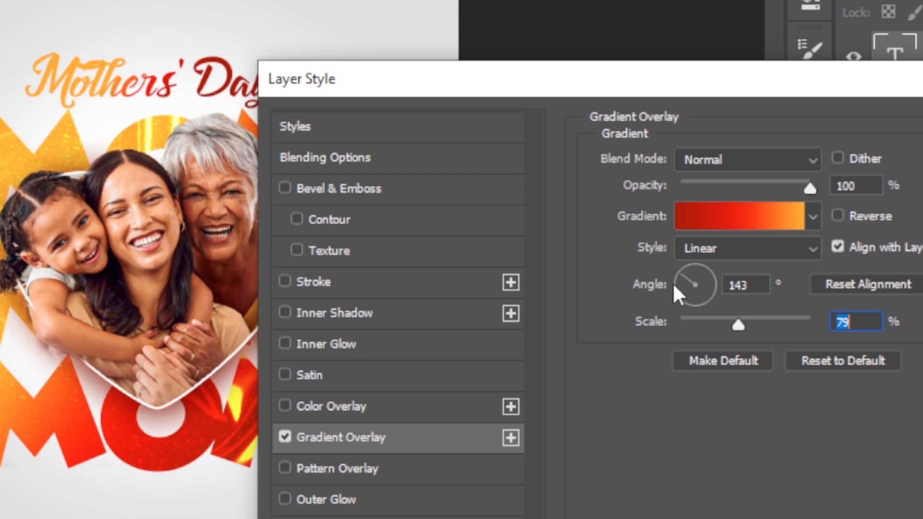
{"action": "left_click_drag", "start_coordinate": [678, 291], "coordinate": [665, 289]}
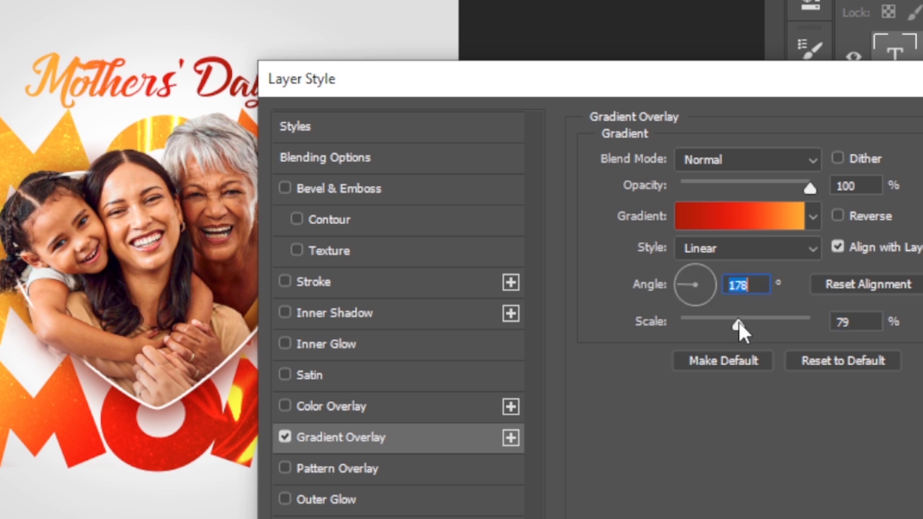
{"action": "left_click_drag", "start_coordinate": [738, 323], "coordinate": [763, 325]}
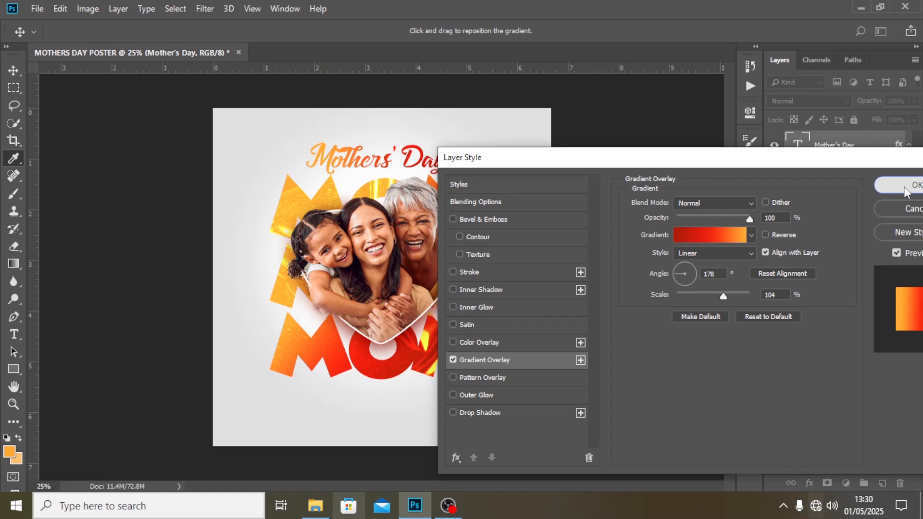
{"action": "key", "text": "Return"}
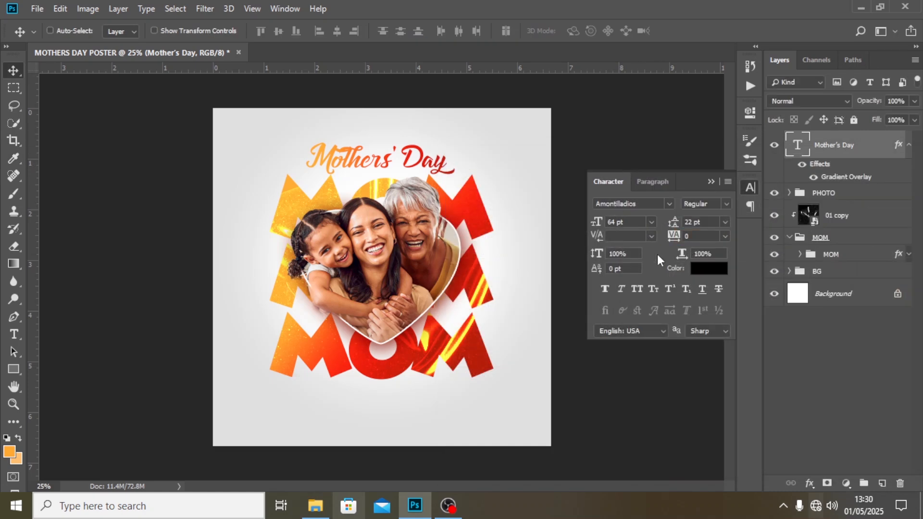
Step: Collapse the title layer's effects and add a new text line "happy" above the title near the poster's upper edge
{"action": "left_click", "coordinate": [712, 181]}
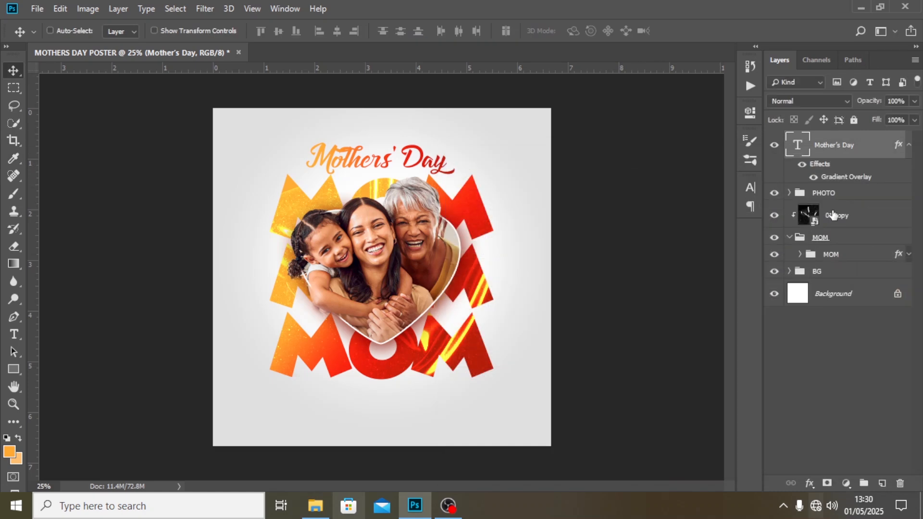
{"action": "left_click", "coordinate": [908, 148]}
{"action": "key", "text": "t"}
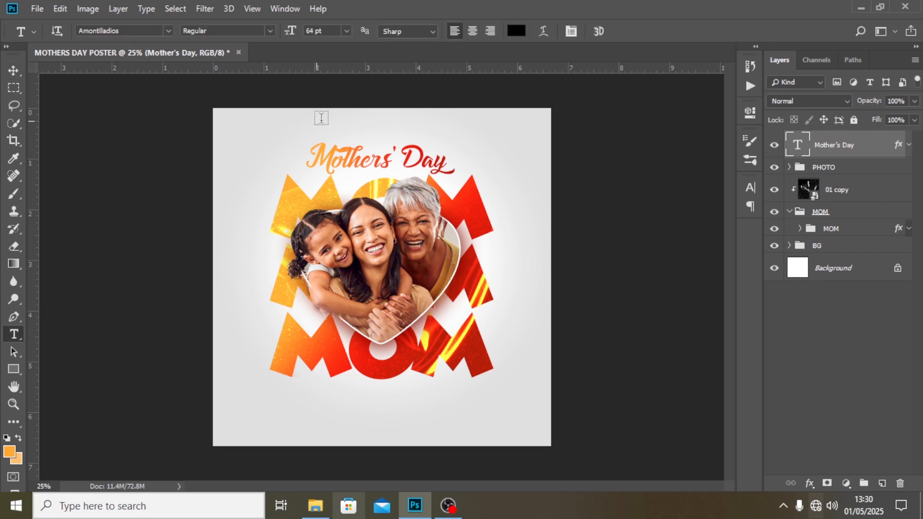
{"action": "left_click", "coordinate": [334, 121]}
{"action": "type", "text": "happy"}
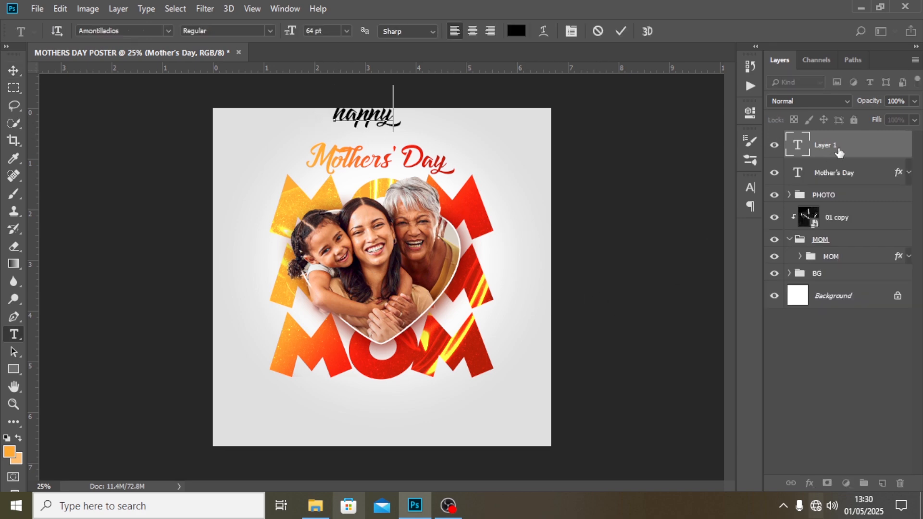
{"action": "key", "text": "ctrl+Return"}
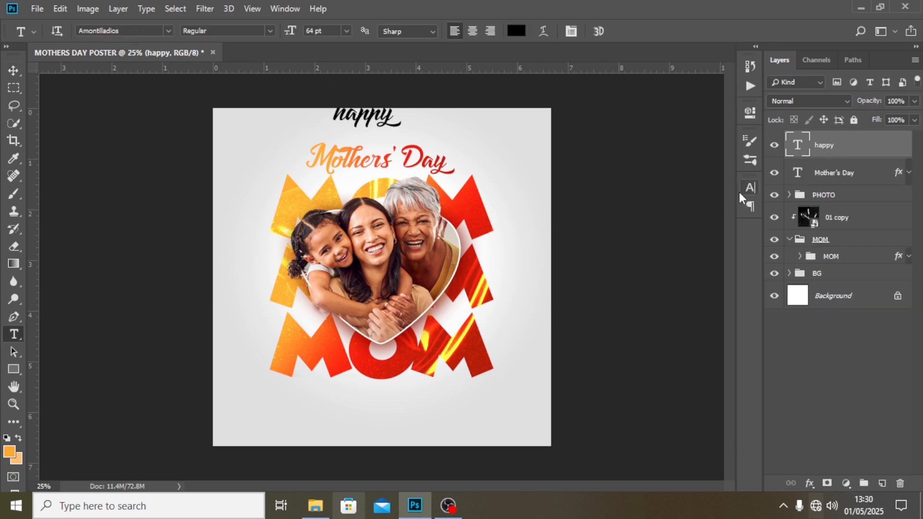
Step: Change the "happy" text to Lato Bold at 14 pt
{"action": "left_click", "coordinate": [745, 188]}
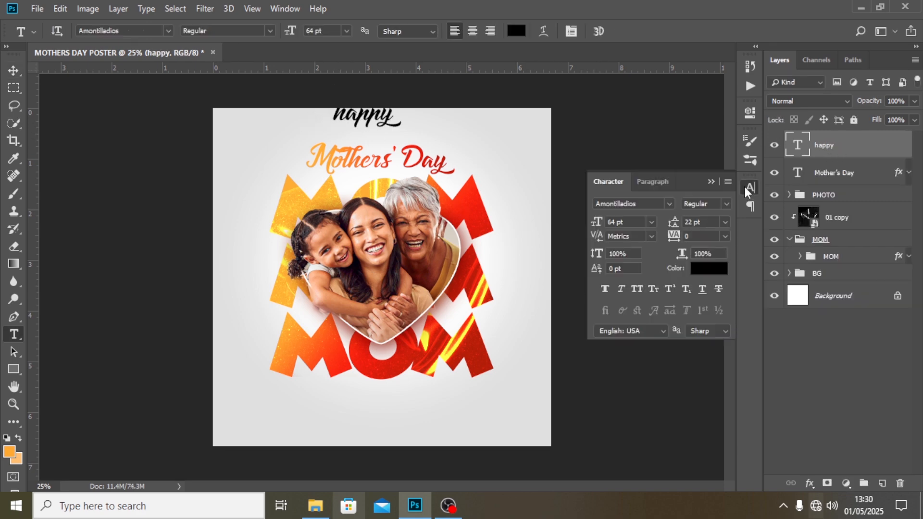
{"action": "left_click", "coordinate": [644, 202]}
{"action": "key", "text": "BackSpace"}
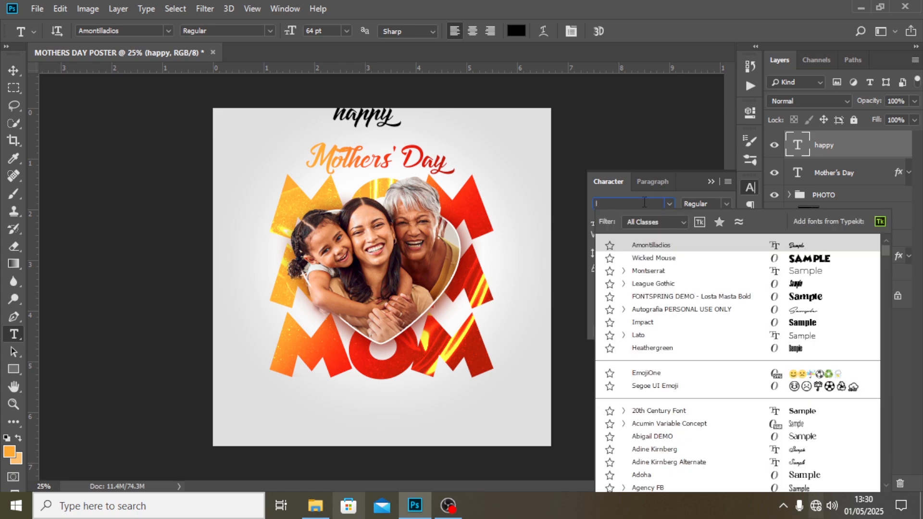
{"action": "type", "text": "lato"}
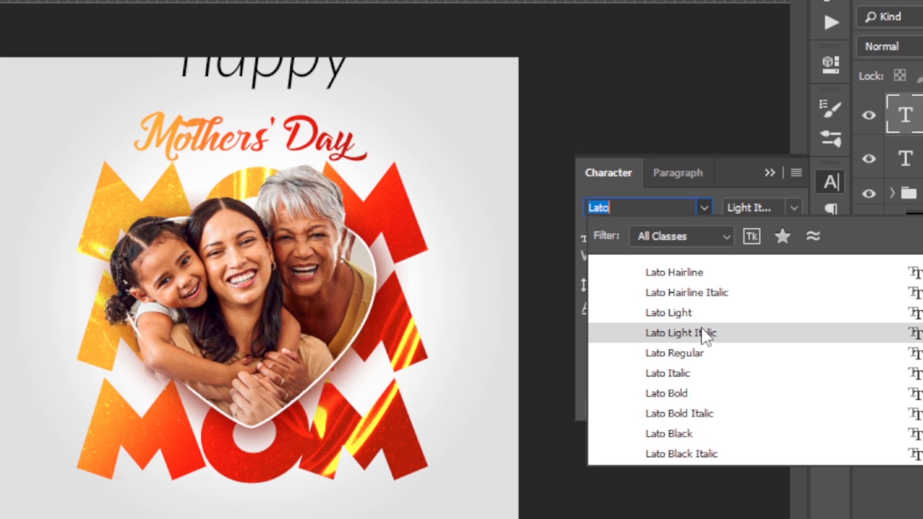
{"action": "left_click", "coordinate": [673, 393]}
{"action": "key", "text": "Tab"}
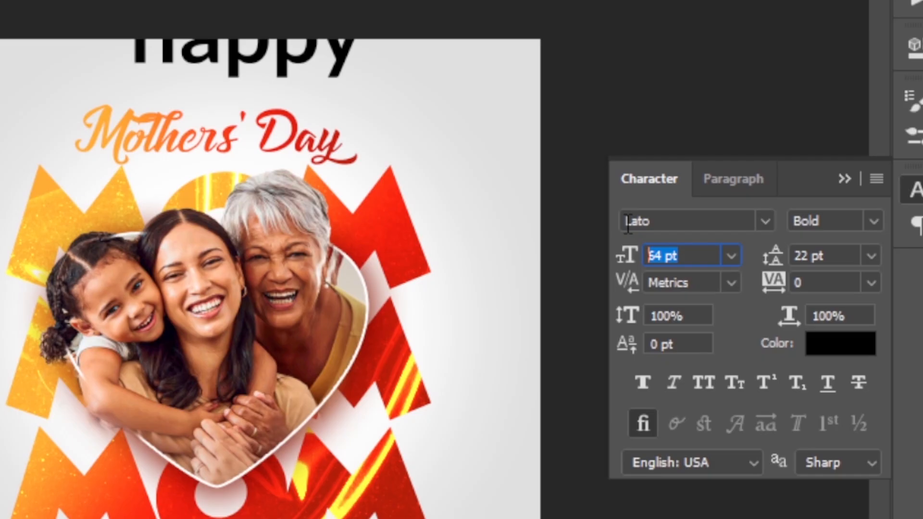
{"action": "type", "text": "1"}
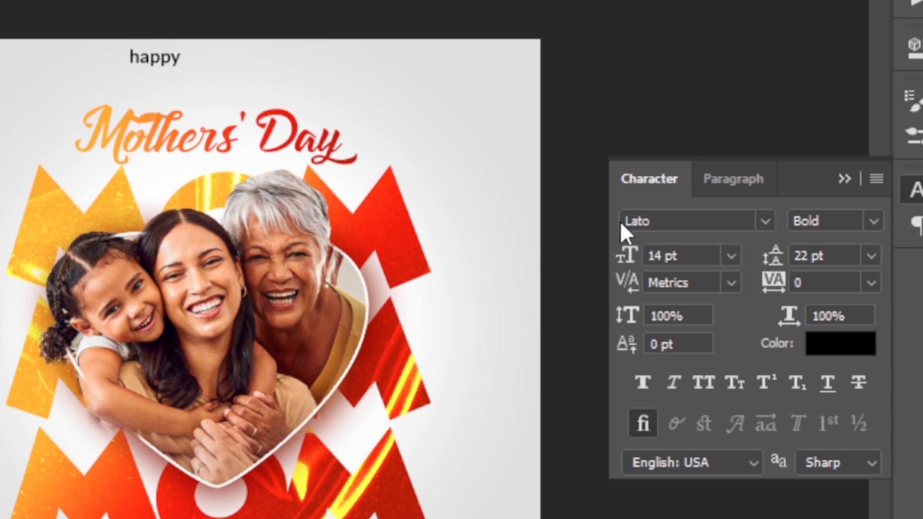
Step: Apply All Caps to the "happy" text and set its tracking to 1000
{"action": "left_click", "coordinate": [705, 381]}
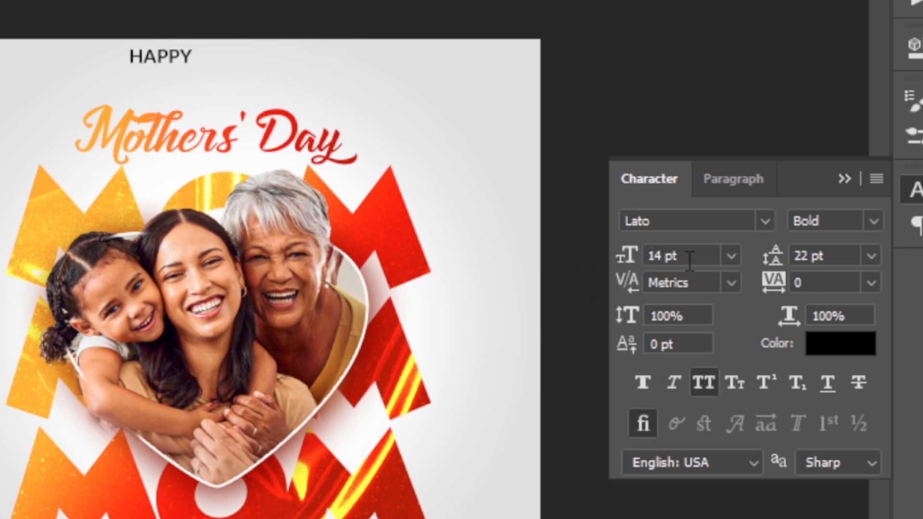
{"action": "double_click", "coordinate": [817, 283]}
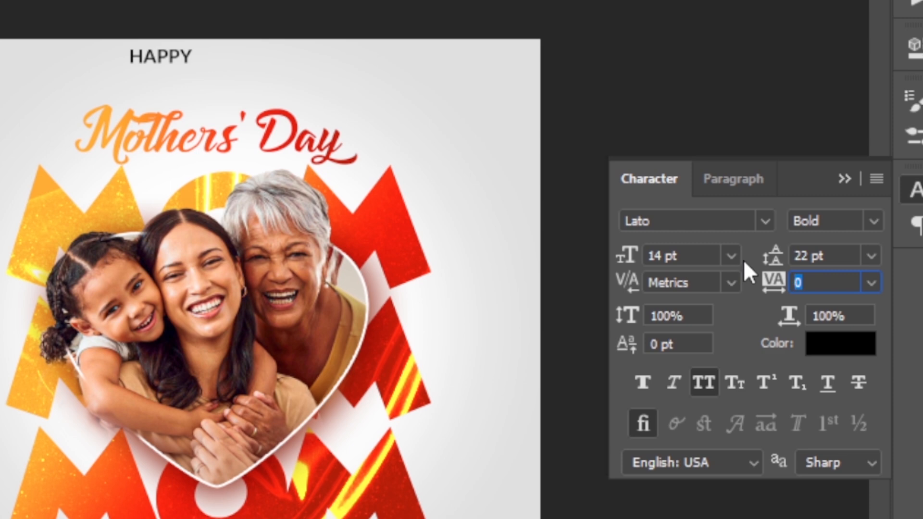
{"action": "type", "text": "1000"}
{"action": "key", "text": "Return"}
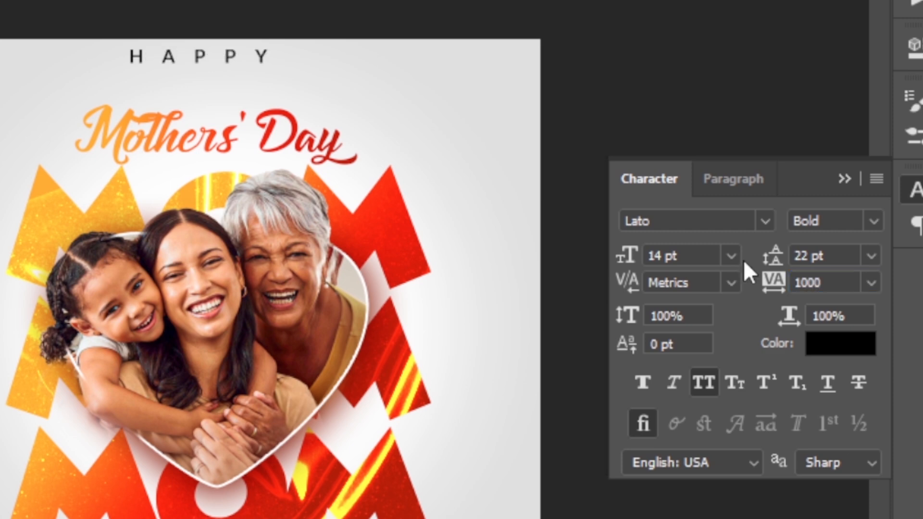
Step: Show the guides and centre the "happy" text horizontally on the poster's vertical centre guide
{"action": "key", "text": "ctrl+semicolon"}
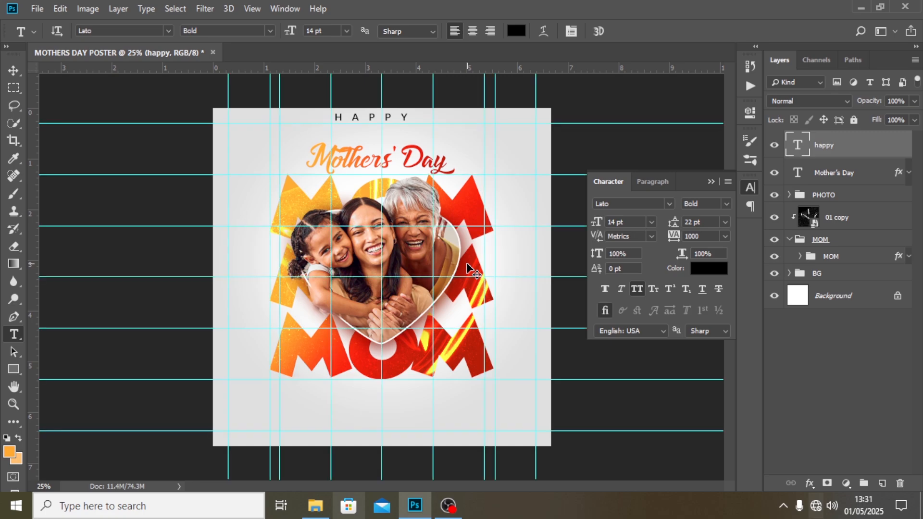
{"action": "key", "text": "ctrl+t"}
{"action": "key", "text": "Right"}
{"action": "key", "text": "Right"}
{"action": "key", "text": "Right"}
{"action": "key", "text": "Right"}
{"action": "key", "text": "Right"}
{"action": "key", "text": "Right"}
{"action": "key", "text": "Right"}
{"action": "key", "text": "Right"}
{"action": "key", "text": "Right"}
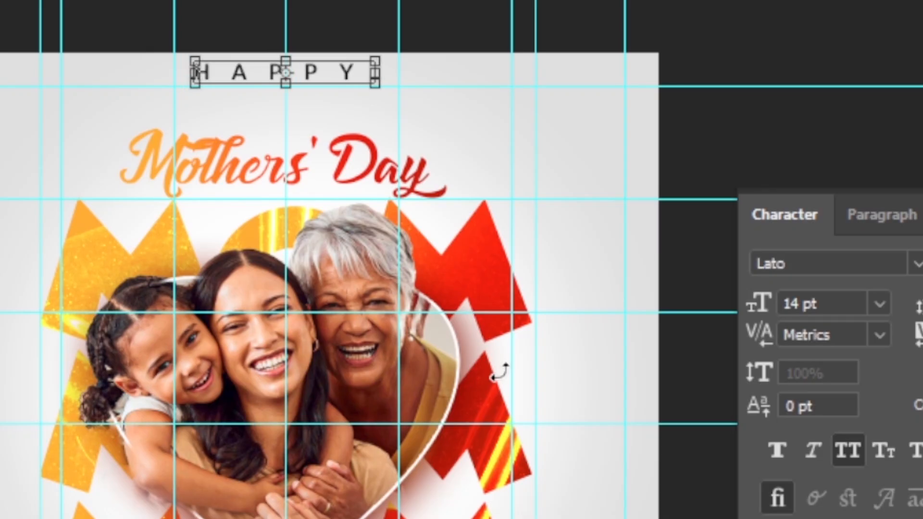
Step: Lower the "happy" text until it sits just above the "Mothers' Day" title
{"action": "key", "text": "Down"}
{"action": "key", "text": "Down"}
{"action": "key", "text": "Down"}
{"action": "key", "text": "Down"}
{"action": "key", "text": "Down"}
{"action": "key", "text": "Down"}
{"action": "key", "text": "Down"}
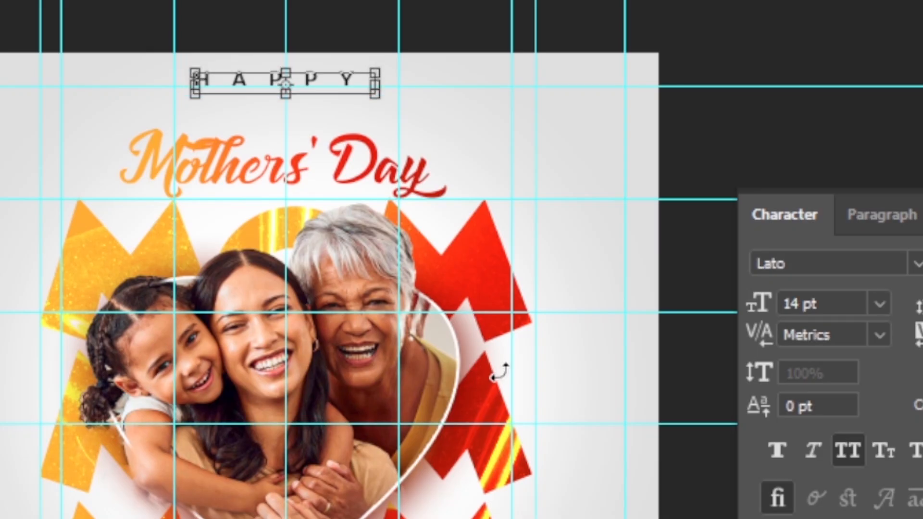
{"action": "key", "text": "Down"}
{"action": "key", "text": "Down"}
{"action": "key", "text": "Down"}
{"action": "key", "text": "Down"}
{"action": "key", "text": "Down"}
{"action": "key", "text": "Down"}
{"action": "key", "text": "Down"}
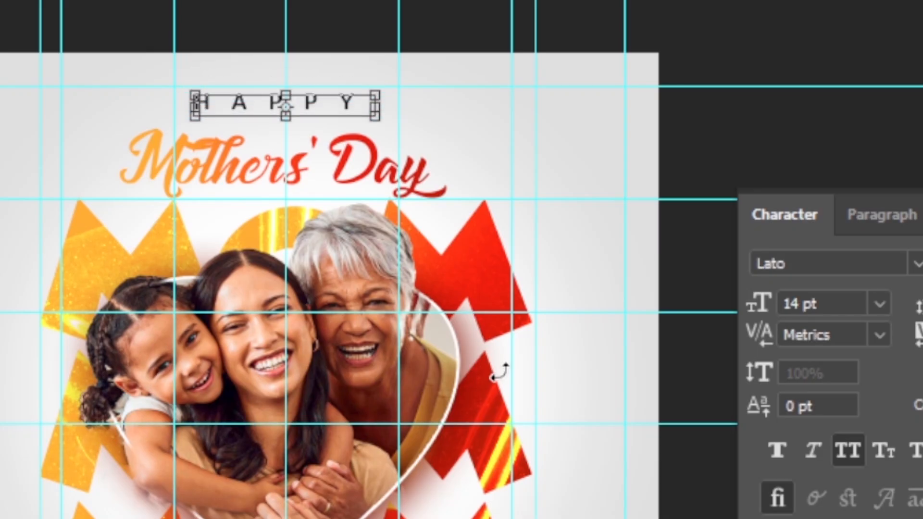
{"action": "key", "text": "Return"}
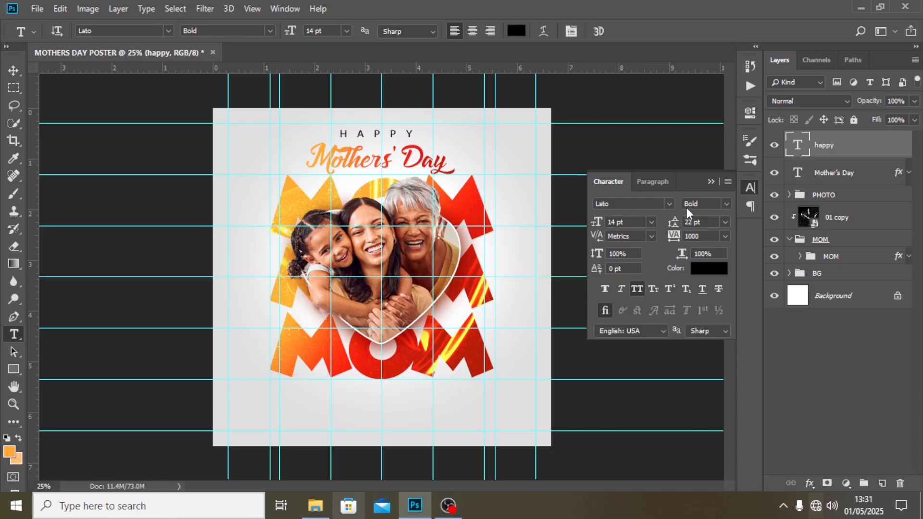
Step: Nudge the "Mothers' Day" title 4 px to the right to centre it on the middle guide, and hide the guides
{"action": "left_click", "coordinate": [865, 181]}
{"action": "key", "text": "ctrl+t"}
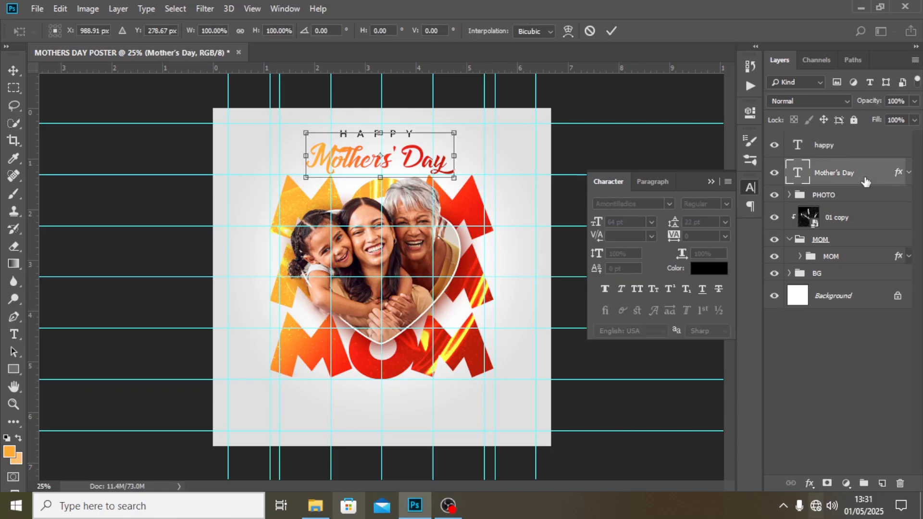
{"action": "key", "text": "Right"}
{"action": "key", "text": "Right"}
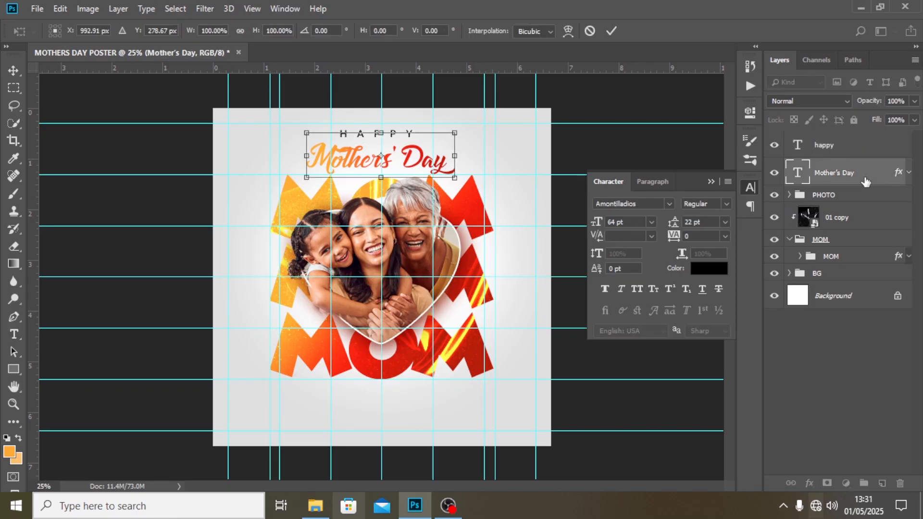
{"action": "key", "text": "Return"}
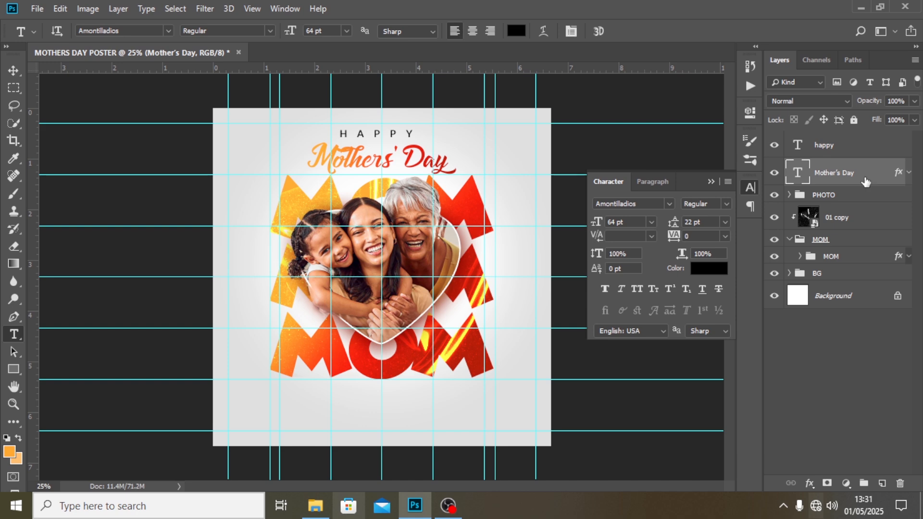
{"action": "key", "text": "ctrl+semicolon"}
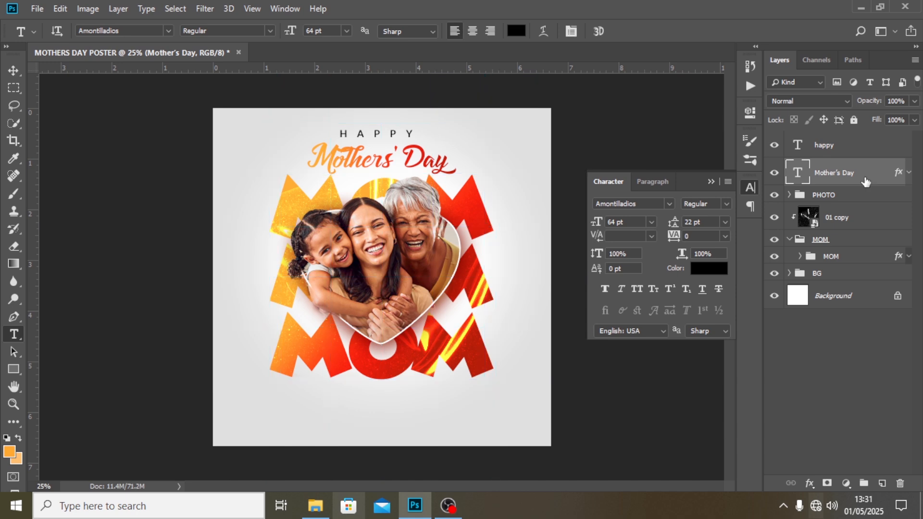
Step: Duplicate the "happy" text, place the copy below the lowest MOM line and set its tracking to 0
{"action": "left_click", "coordinate": [829, 149]}
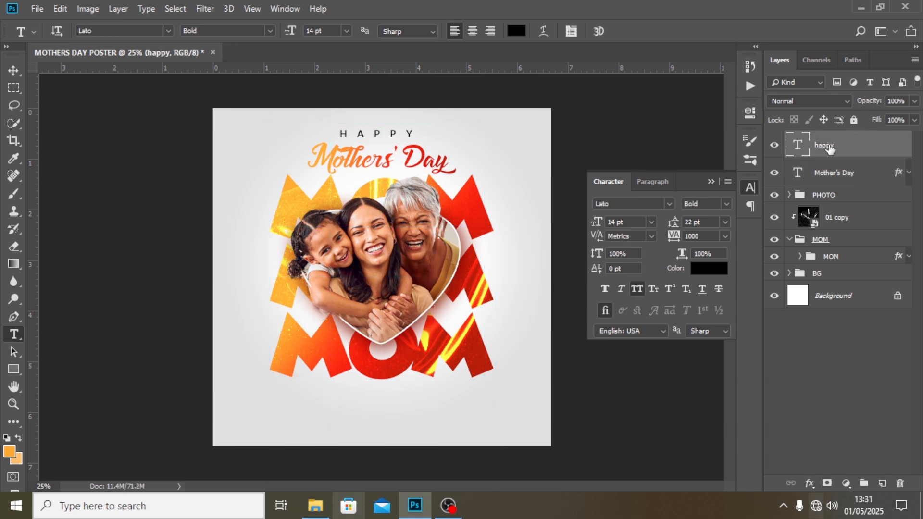
{"action": "key", "text": "ctrl+j"}
{"action": "key", "text": "v"}
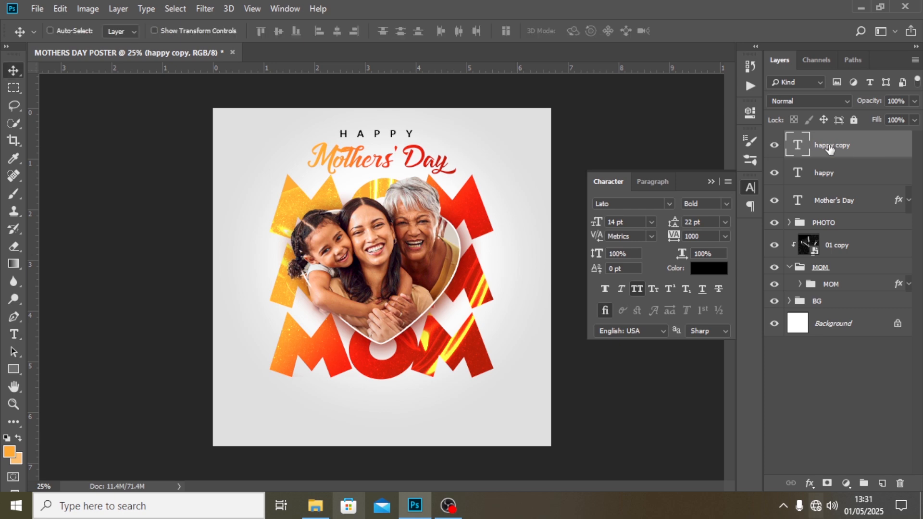
{"action": "left_click_drag", "start_coordinate": [323, 150], "coordinate": [386, 406]}
{"action": "double_click", "coordinate": [704, 237]}
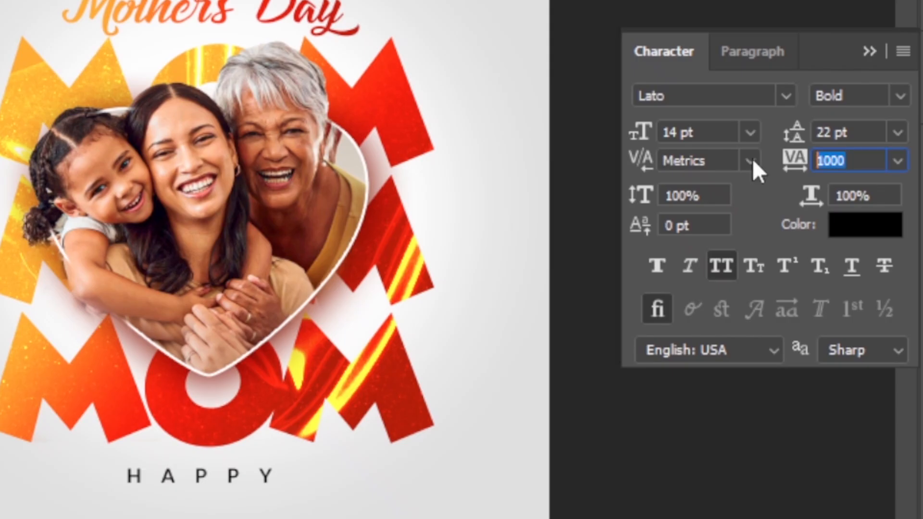
{"action": "type", "text": "0"}
{"action": "key", "text": "Return"}
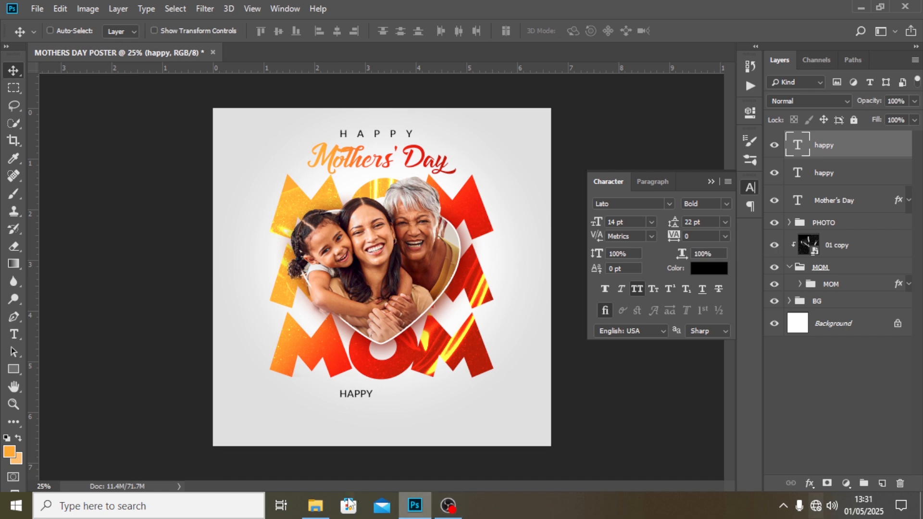
Step: Replace the copied text with "Happy Mothers Day from all of us at Seth K Bani Company" and turn off All Caps
{"action": "double_click", "coordinate": [803, 142]}
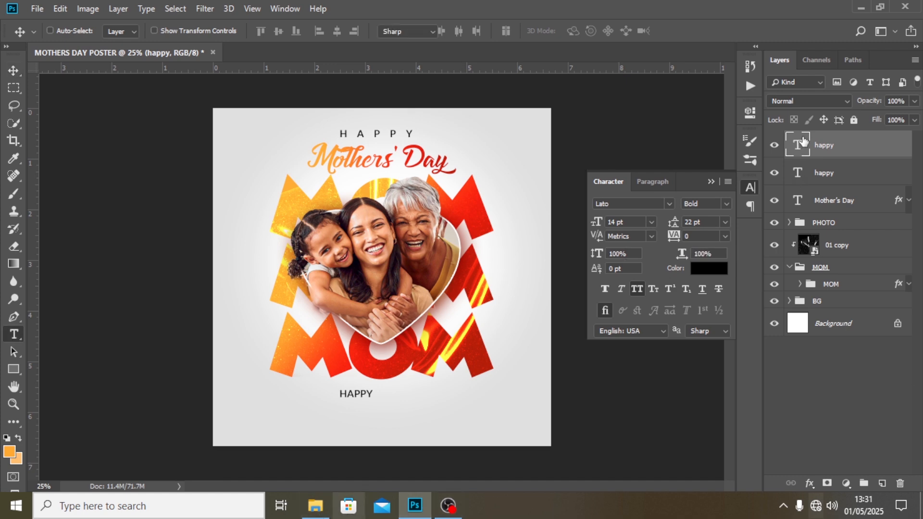
{"action": "type", "text": "h"}
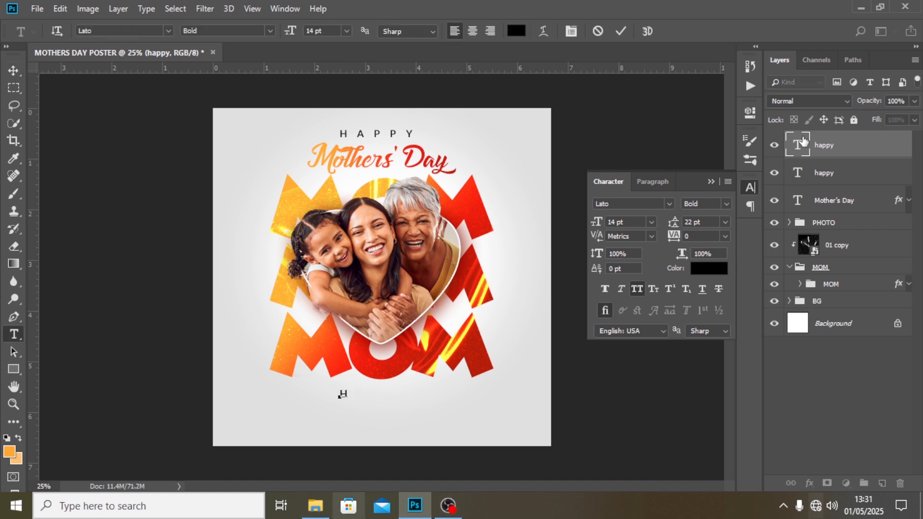
{"action": "type", "text": "a"}
{"action": "type", "text": "ppy mothers day"}
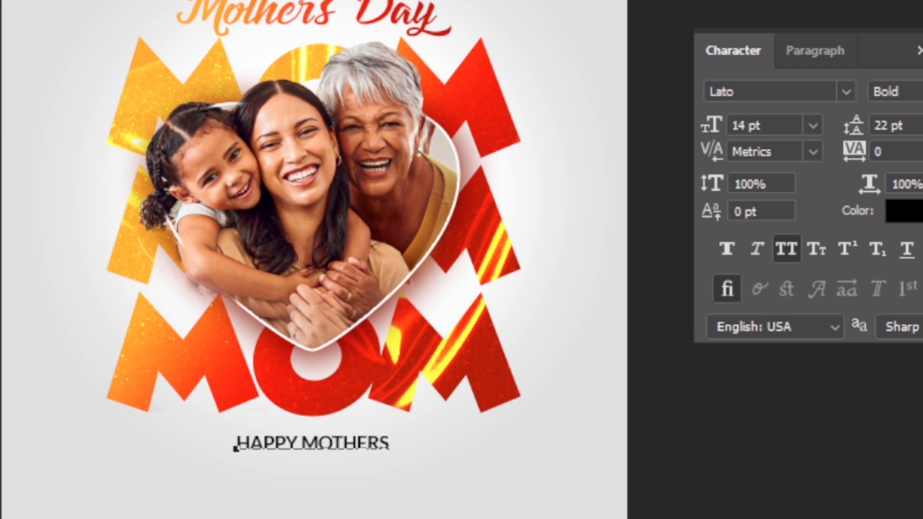
{"action": "type", "text": " from all of us at se"}
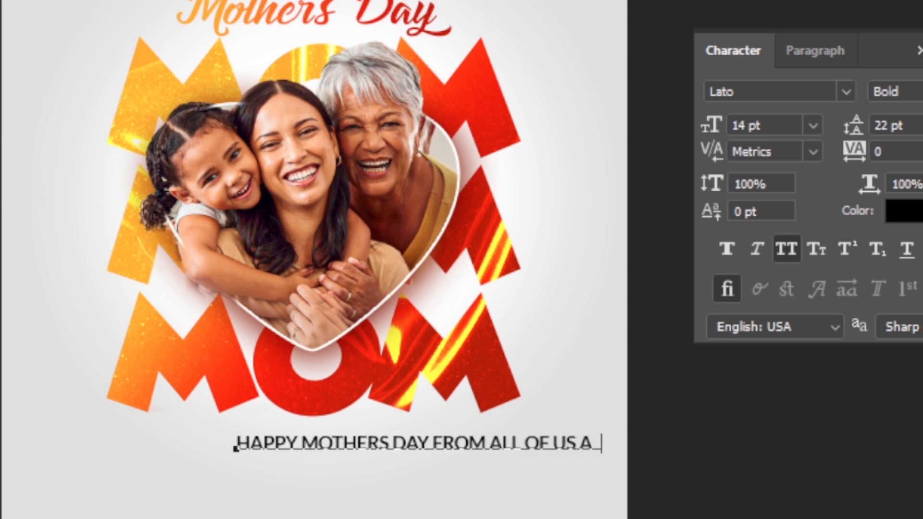
{"action": "type", "text": "th K Bani Company"}
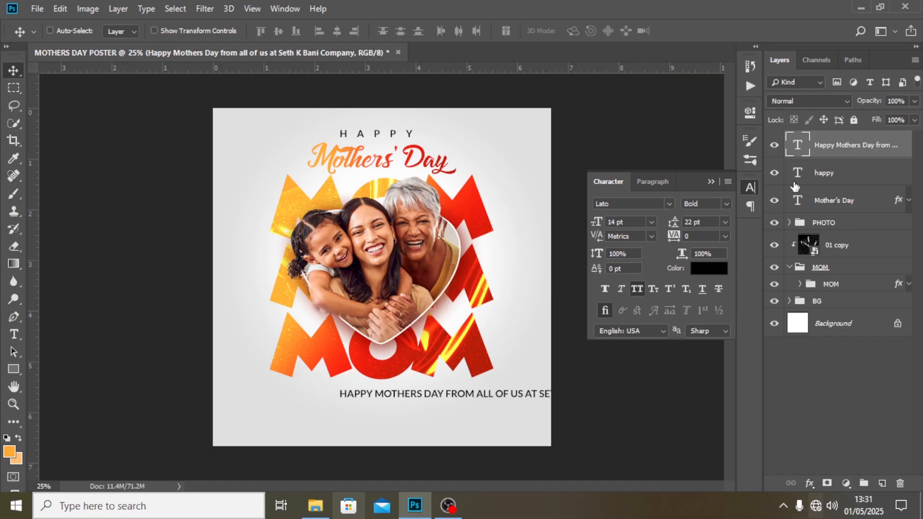
{"action": "left_click", "coordinate": [638, 290]}
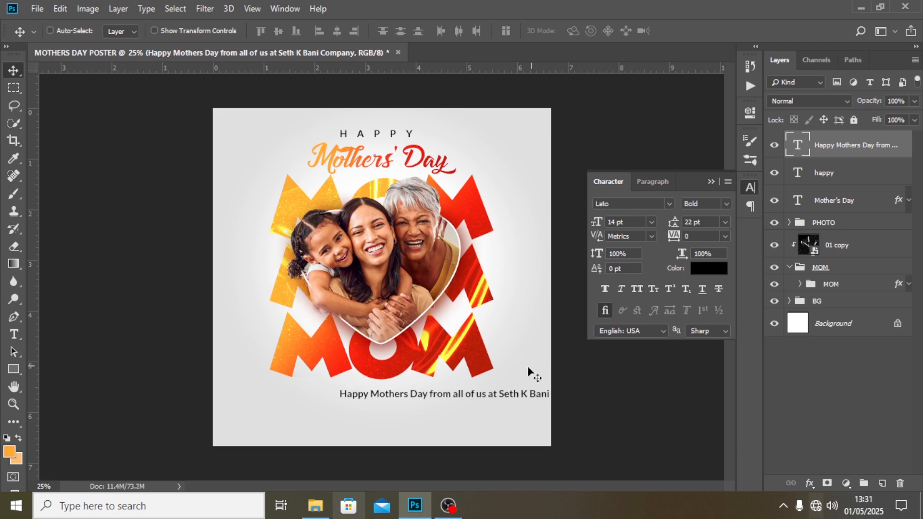
Step: Show the guides, align the message line with the MOM block's left edge and scale it to the block's width, about 12.44 pt
{"action": "key", "text": "ctrl"}
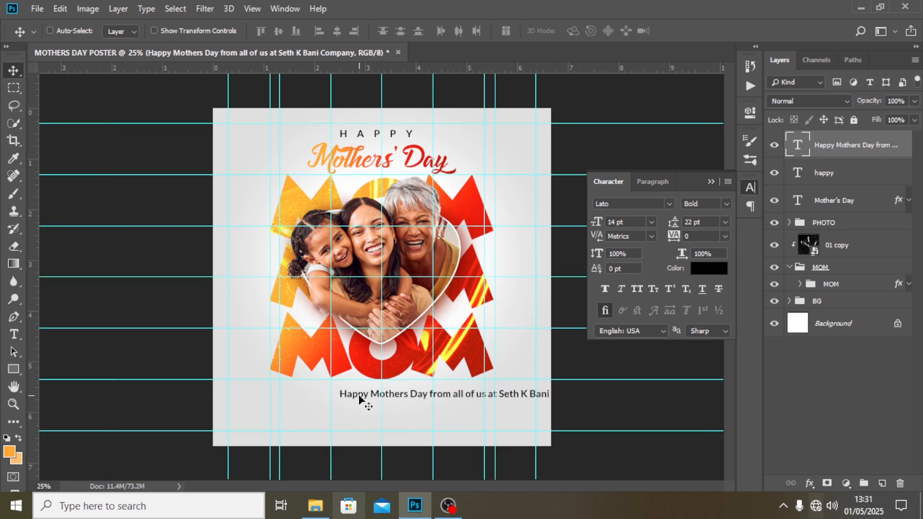
{"action": "left_click_drag", "start_coordinate": [365, 402], "coordinate": [292, 395]}
{"action": "left_click_drag", "start_coordinate": [129, 398], "coordinate": [120, 398]}
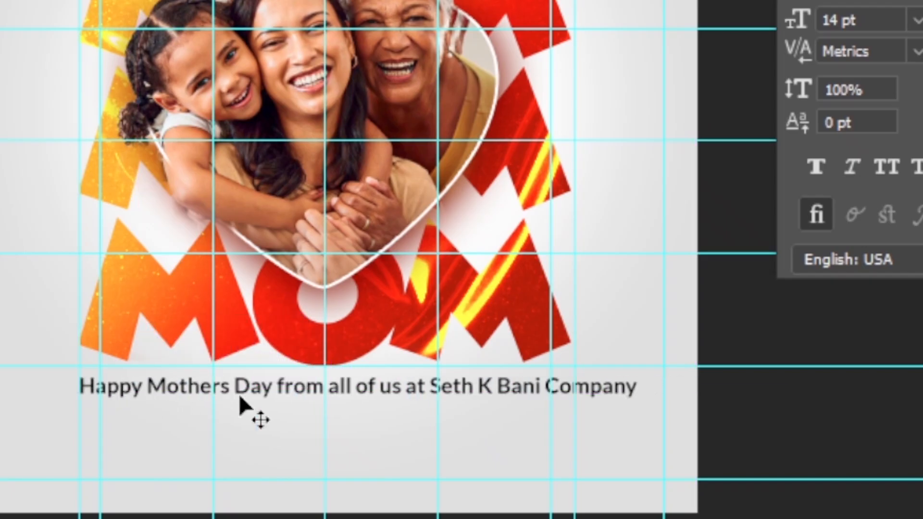
{"action": "key", "text": "ctrl+t"}
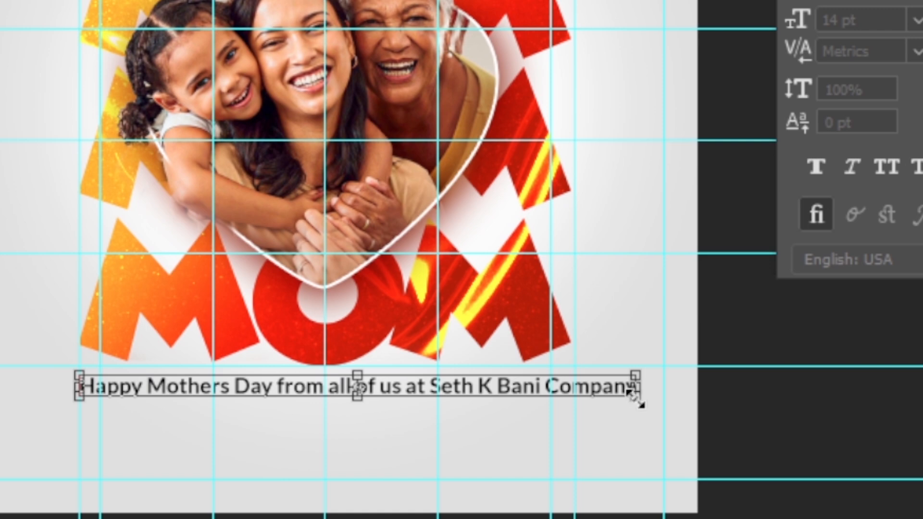
{"action": "left_click_drag", "start_coordinate": [635, 375], "coordinate": [571, 376]}
{"action": "key", "text": "Return"}
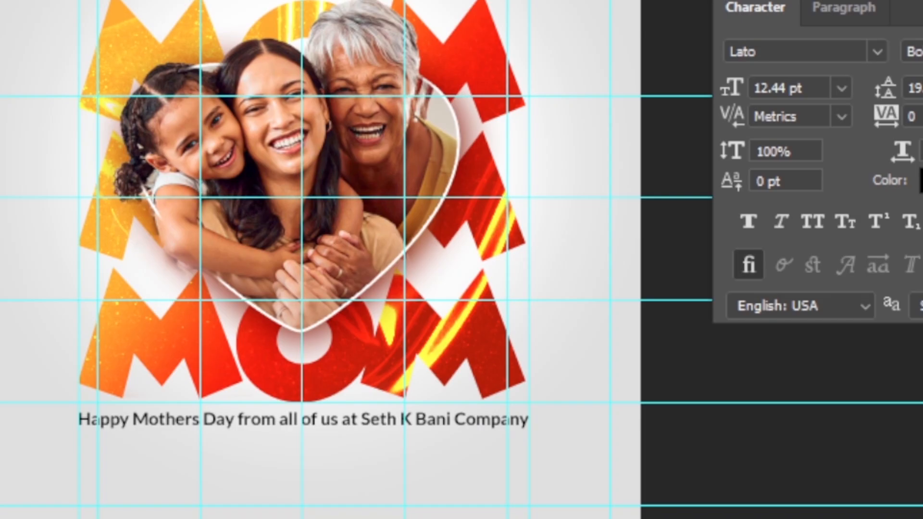
Step: Set the "all of us at Seth K Bani Company" part of the message to Lato Black
{"action": "key", "text": "ctrl+a"}
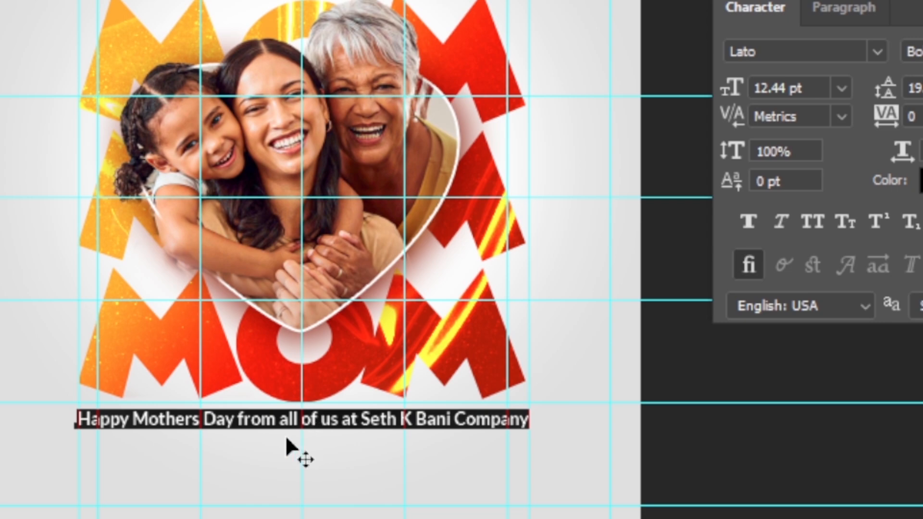
{"action": "left_click_drag", "start_coordinate": [278, 418], "coordinate": [598, 399]}
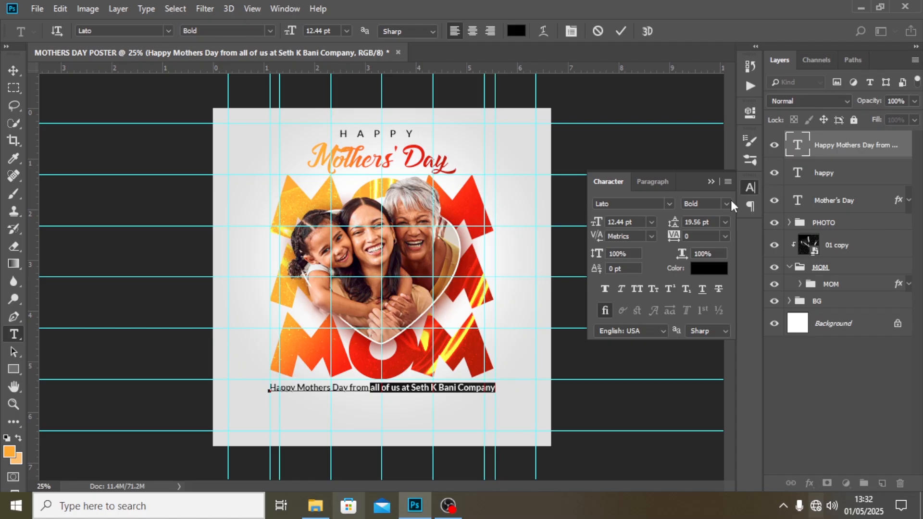
{"action": "left_click", "coordinate": [727, 204]}
{"action": "left_click", "coordinate": [699, 304]}
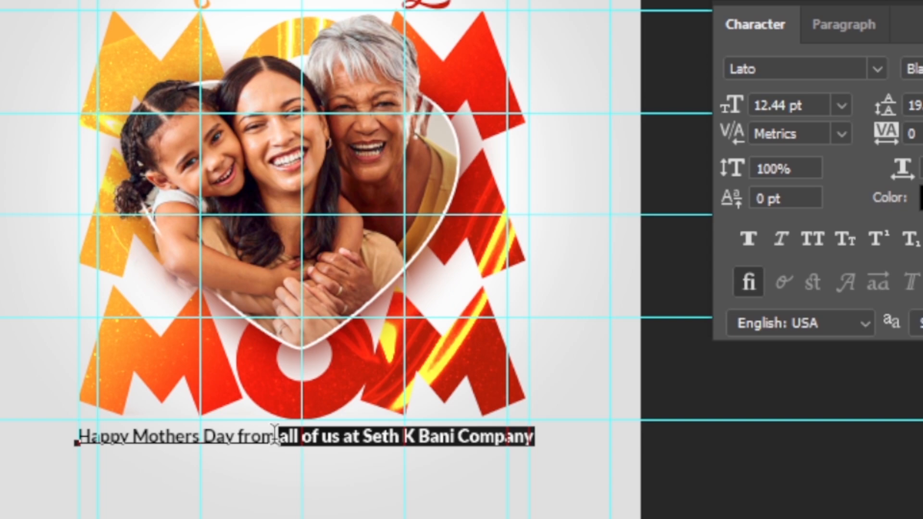
Step: Set the "Happy Mothers Day from" part of the message to Lato Regular and commit the text edit
{"action": "left_click_drag", "start_coordinate": [370, 388], "coordinate": [234, 389]}
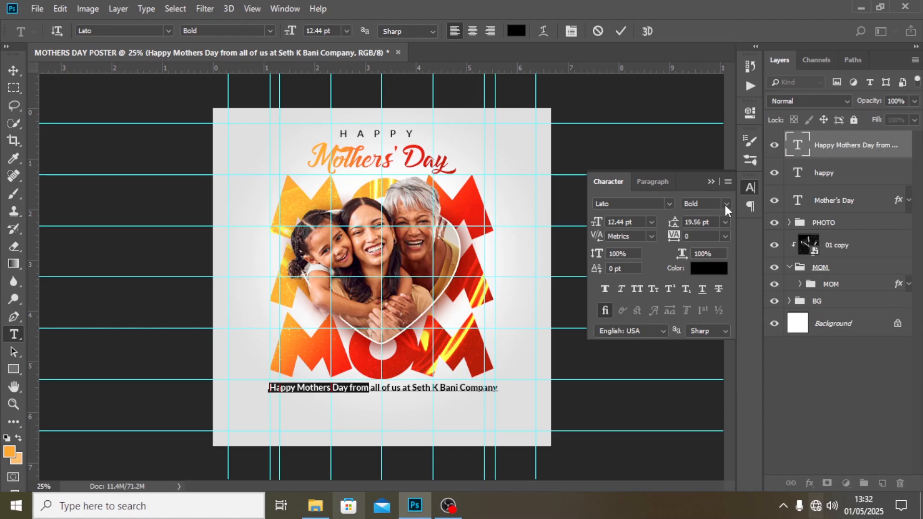
{"action": "left_click", "coordinate": [727, 204]}
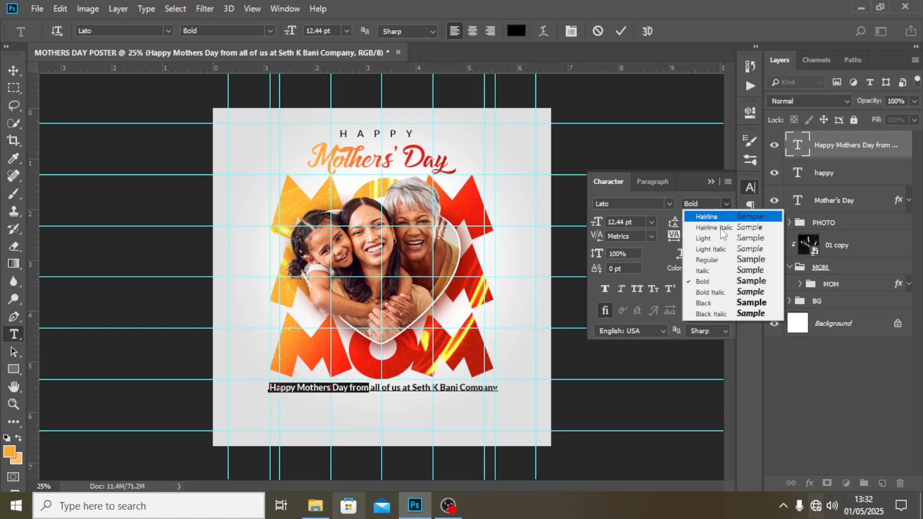
{"action": "left_click", "coordinate": [705, 260]}
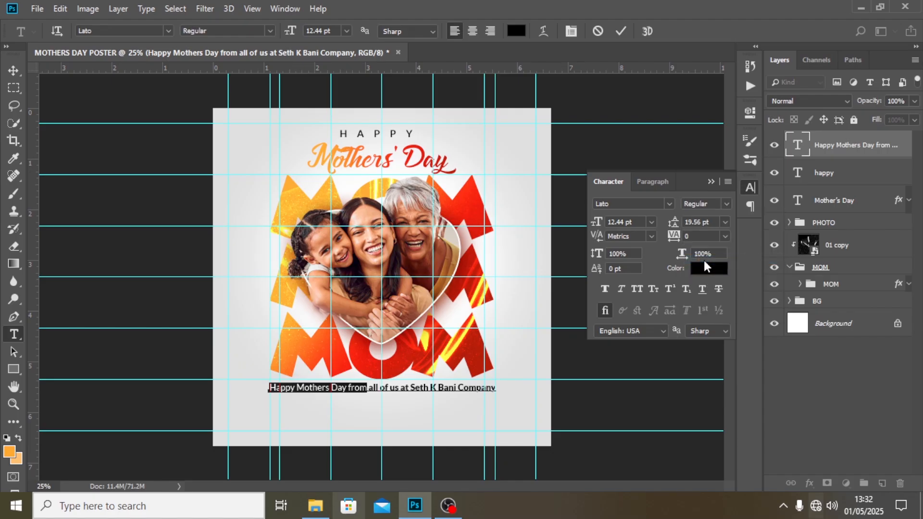
{"action": "key", "text": "ctrl+Return"}
{"action": "key", "text": "v"}
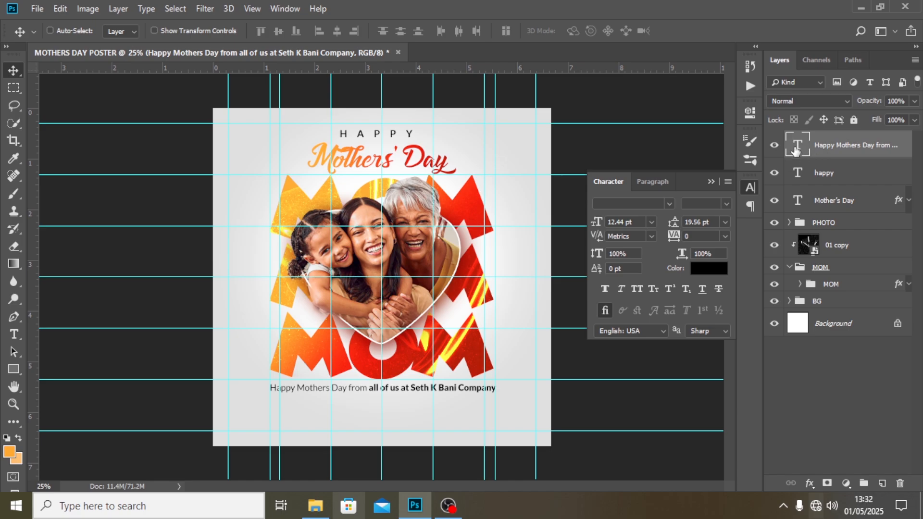
Step: Colour the "all of us at Seth K Bani Company" part red (#eb2e01), sampled from the upper MOM line's last letter
{"action": "double_click", "coordinate": [797, 145]}
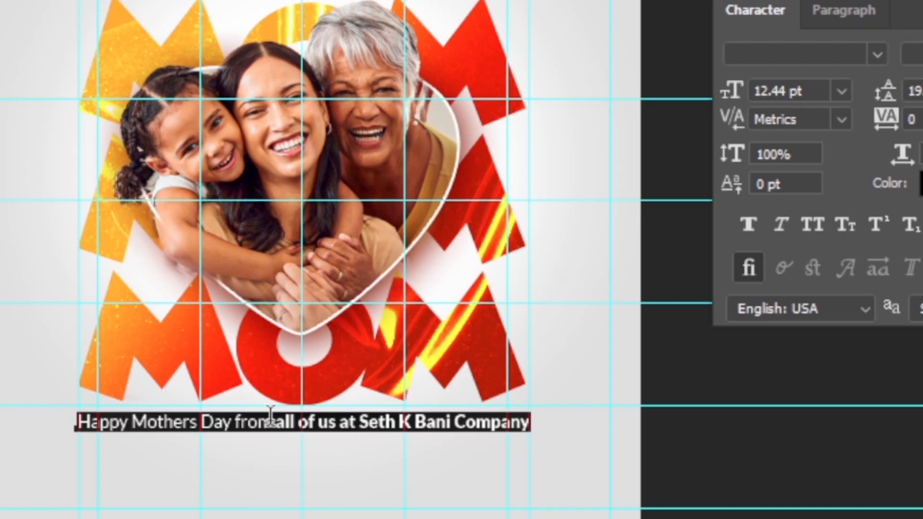
{"action": "left_click", "coordinate": [272, 421]}
{"action": "left_click_drag", "start_coordinate": [276, 422], "coordinate": [717, 399]}
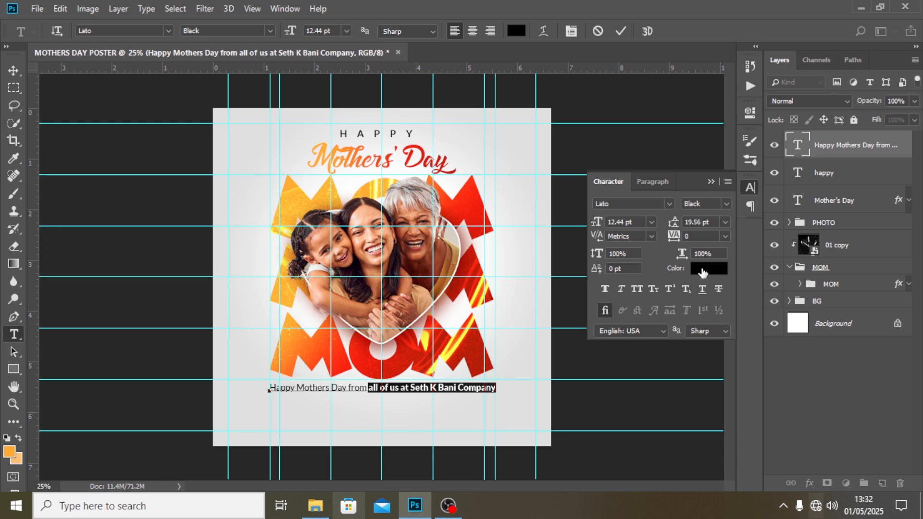
{"action": "left_click", "coordinate": [703, 271]}
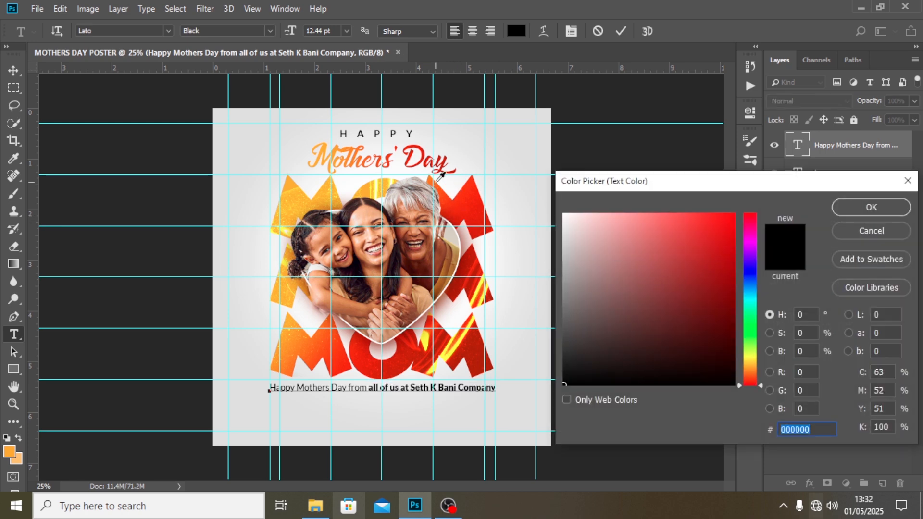
{"action": "left_click", "coordinate": [449, 214]}
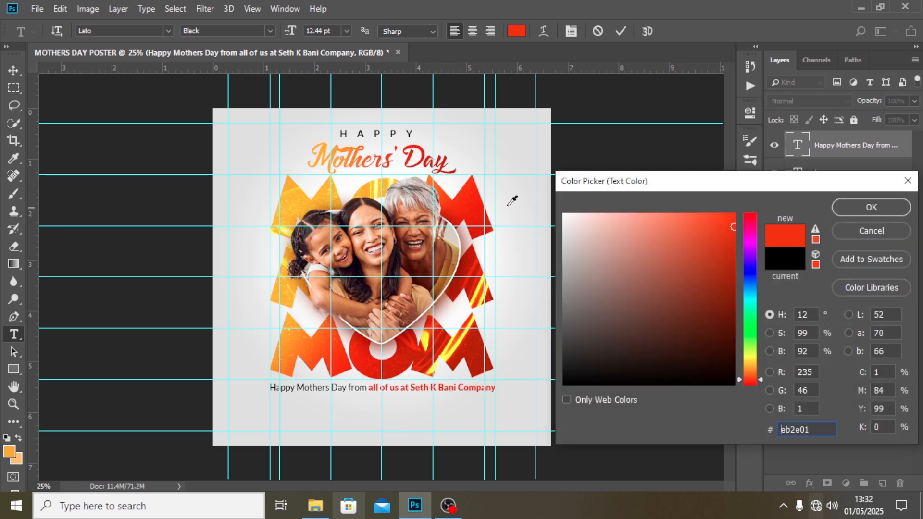
{"action": "left_click", "coordinate": [872, 207]}
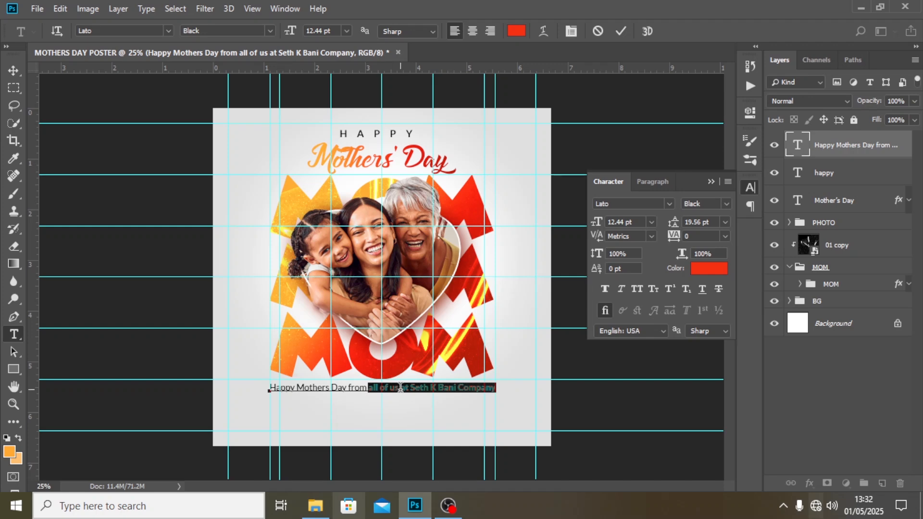
Step: Set the "all of us at" part of the message to Lato Regular and commit the text edit
{"action": "left_click_drag", "start_coordinate": [408, 388], "coordinate": [338, 387]}
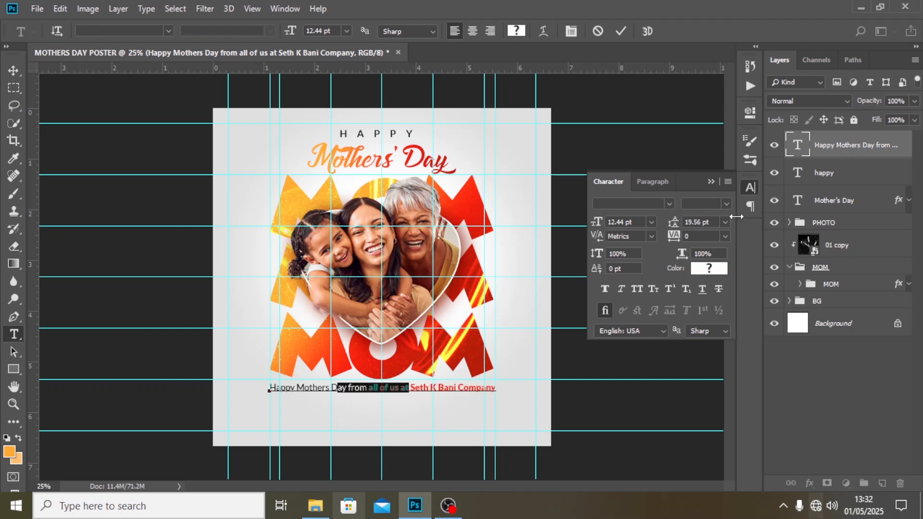
{"action": "left_click", "coordinate": [726, 204]}
{"action": "left_click", "coordinate": [714, 258]}
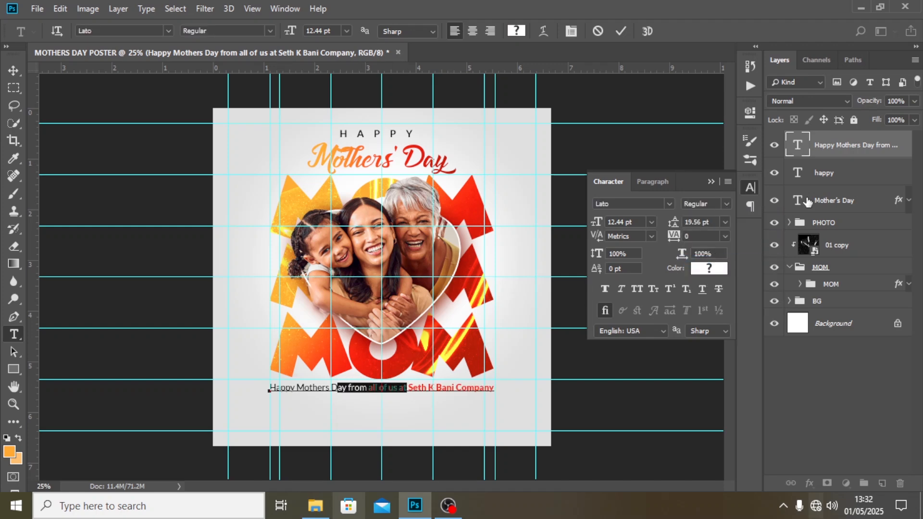
{"action": "left_click", "coordinate": [824, 156]}
{"action": "key", "text": "v"}
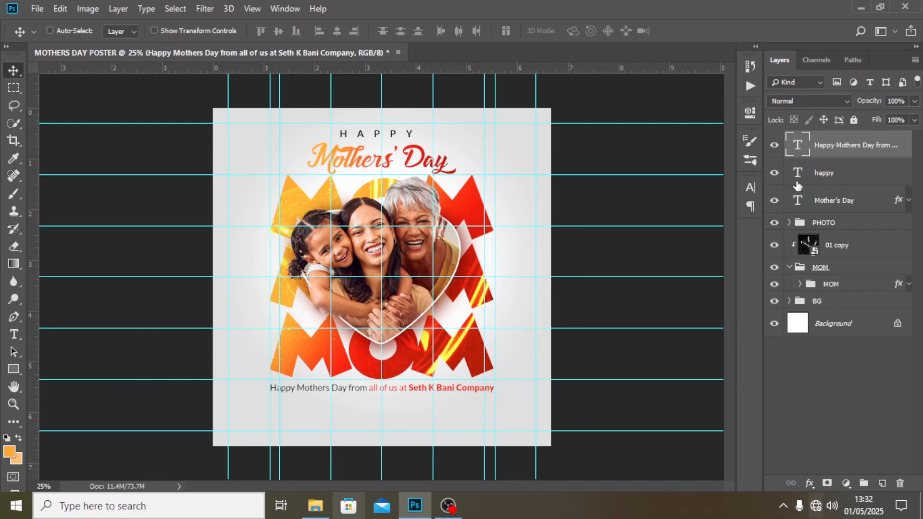
Step: Group the message, "happy" and "Mother's Day" text layers and name the group "HAPPY MOMTHERS DAY"
{"action": "left_click", "coordinate": [822, 211], "text": "shift"}
{"action": "key", "text": "ctrl+g"}
{"action": "double_click", "coordinate": [837, 139]}
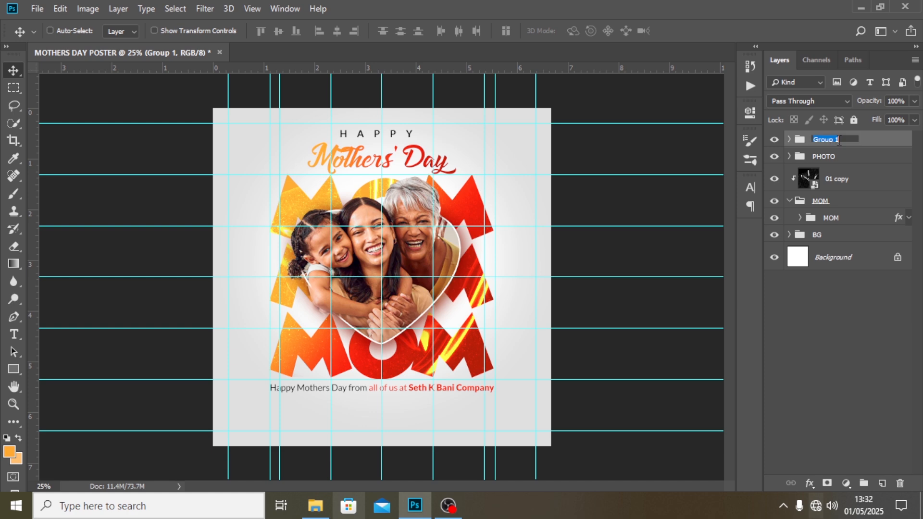
{"action": "type", "text": "HAPPY MOMTHERS DAY"}
{"action": "key", "text": "Return"}
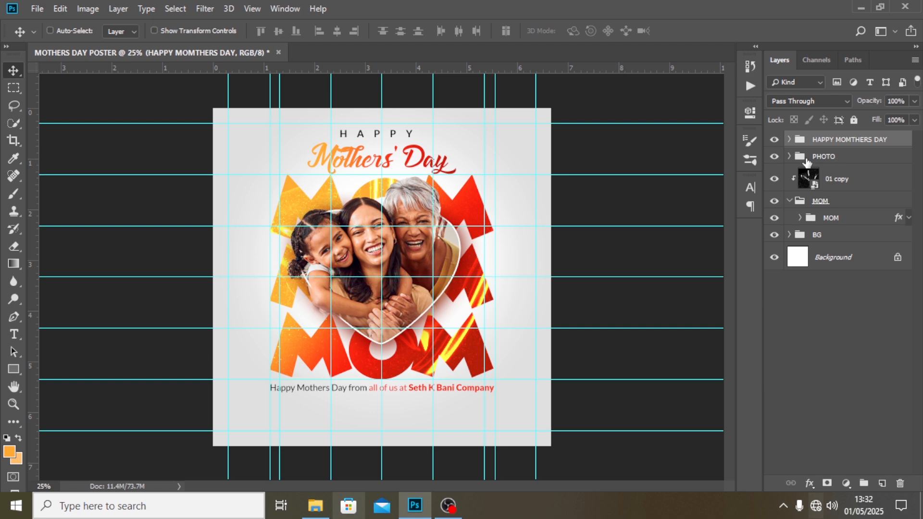
Step: Shift everything above the Background layer down to centre the design vertically on the canvas, and hide the guides
{"action": "left_click", "coordinate": [815, 236], "text": "shift"}
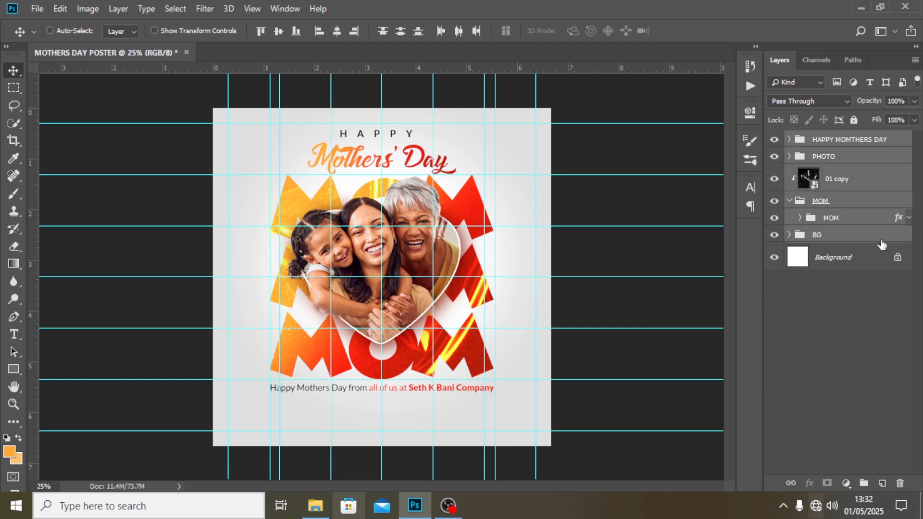
{"action": "key", "text": "shift+Down"}
{"action": "key", "text": "shift+Down"}
{"action": "key", "text": "shift+Down"}
{"action": "key", "text": "shift+Down"}
{"action": "key", "text": "shift+Down"}
{"action": "key", "text": "shift+Down"}
{"action": "key", "text": "shift+Down"}
{"action": "key", "text": "shift+Down"}
{"action": "key", "text": "shift+Down"}
{"action": "key", "text": "shift+Down"}
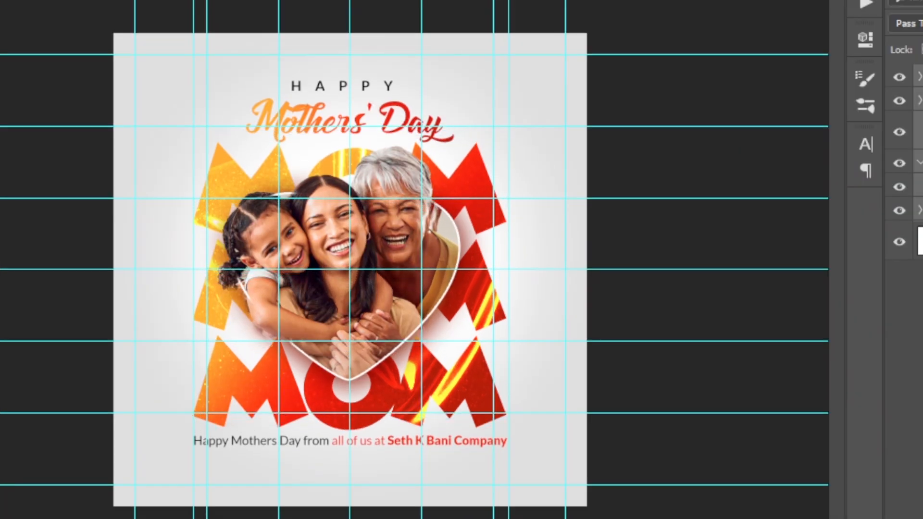
{"action": "key", "text": "shift+Down"}
{"action": "key", "text": "shift+Down"}
{"action": "key", "text": "shift+Down"}
{"action": "key", "text": "shift+Down"}
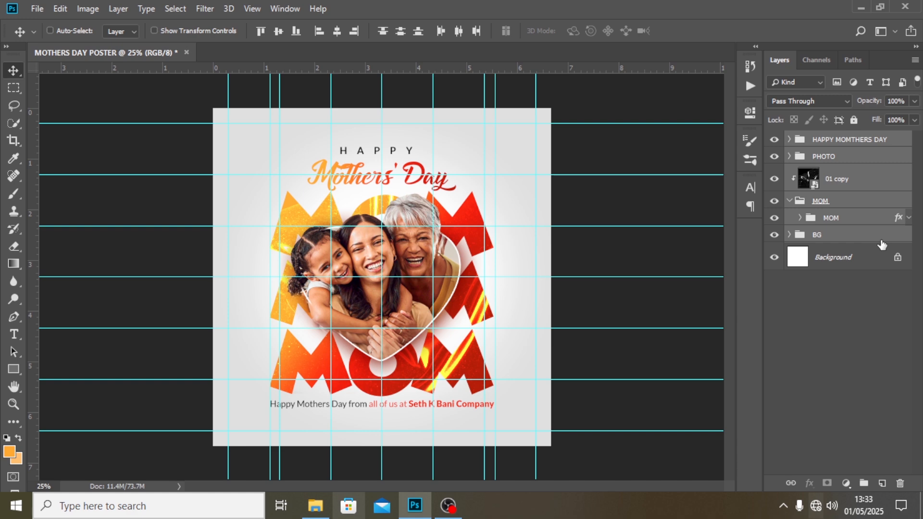
{"action": "key", "text": "ctrl+semicolon"}
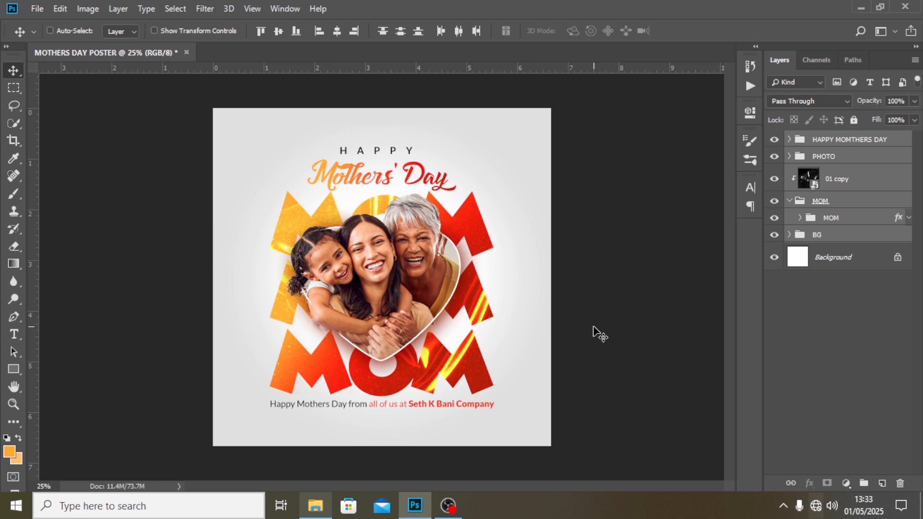
Step: Add a new layer above the HAPPY MOMTHERS DAY group and paint one light grey dab on the photo with a soft 1000 px brush
{"action": "left_click", "coordinate": [802, 142]}
{"action": "left_click", "coordinate": [882, 484]}
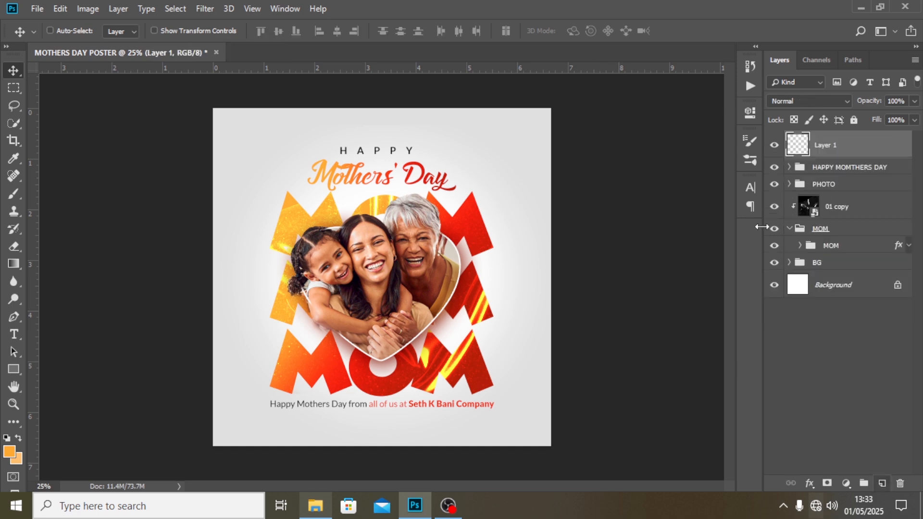
{"action": "key", "text": "b"}
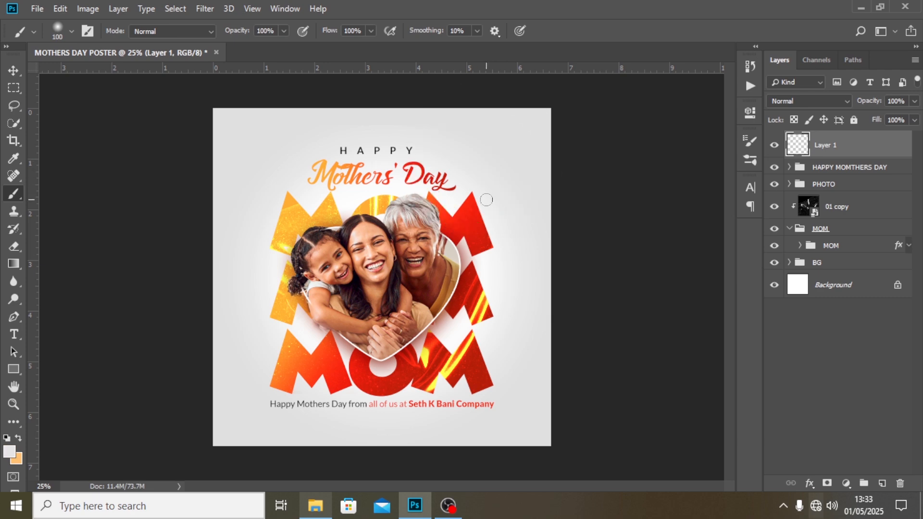
{"action": "key", "text": "bracketright"}
{"action": "key", "text": "bracketright"}
{"action": "key", "text": "bracketright"}
{"action": "key", "text": "bracketright"}
{"action": "key", "text": "bracketright"}
{"action": "key", "text": "bracketright"}
{"action": "key", "text": "bracketright"}
{"action": "key", "text": "bracketright"}
{"action": "key", "text": "bracketright"}
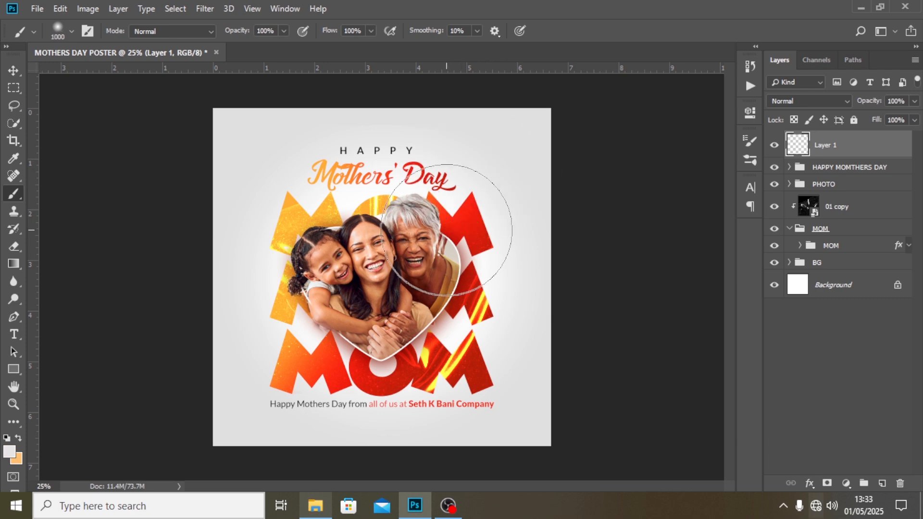
{"action": "left_click", "coordinate": [374, 279]}
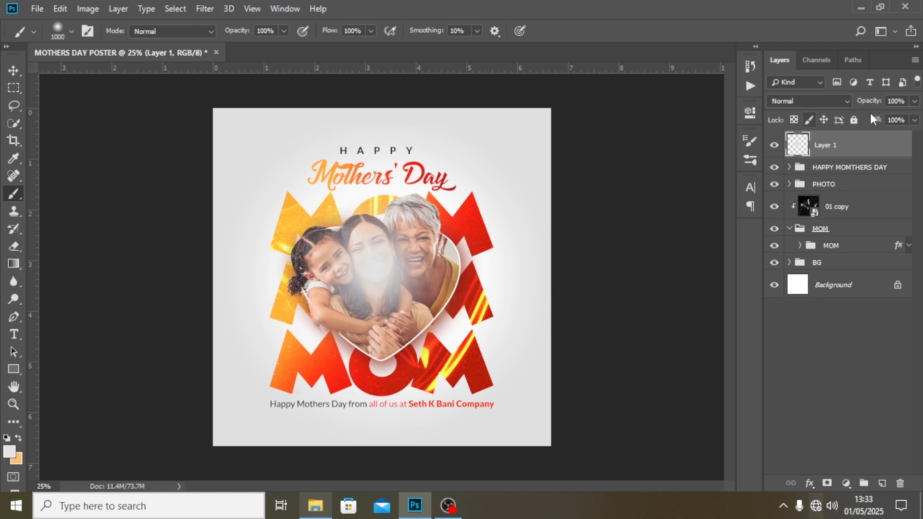
Step: Set the glow layer's opacity to 61% and move the glow over the right side of the MOM block
{"action": "left_click", "coordinate": [915, 101]}
{"action": "left_click", "coordinate": [889, 116]}
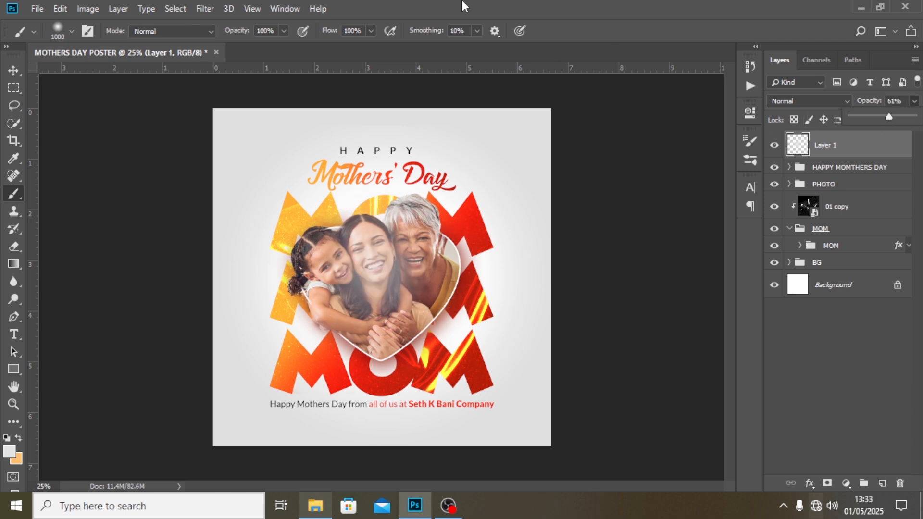
{"action": "left_click", "coordinate": [13, 70]}
{"action": "mouse_move", "coordinate": [423, 343]}
{"action": "left_mouse_down"}
{"action": "mouse_move", "coordinate": [470, 368]}
{"action": "mouse_move", "coordinate": [492, 340]}
{"action": "left_mouse_up"}
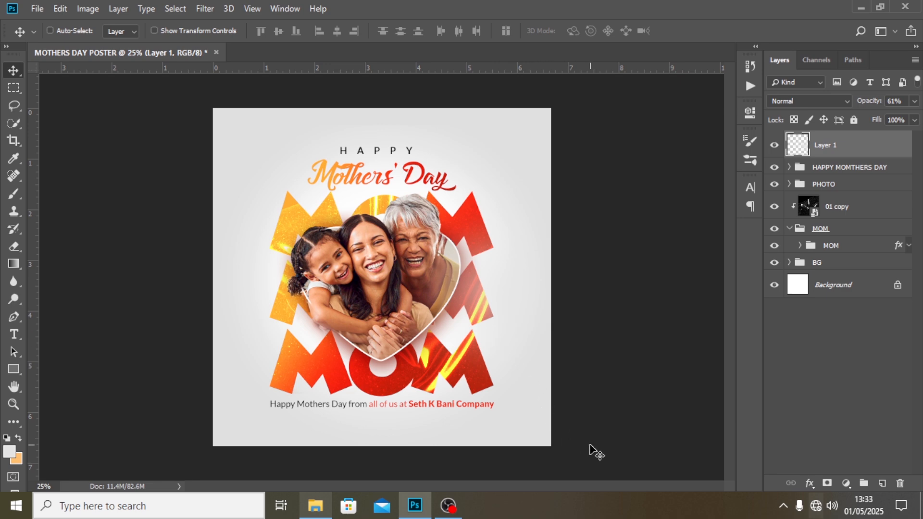
Step: Duplicate the glow, scale the copy to about 29%, move it to the MOM block's left side and set its opacity to 100%
{"action": "key", "text": "ctrl+j"}
{"action": "key", "text": "ctrl+t"}
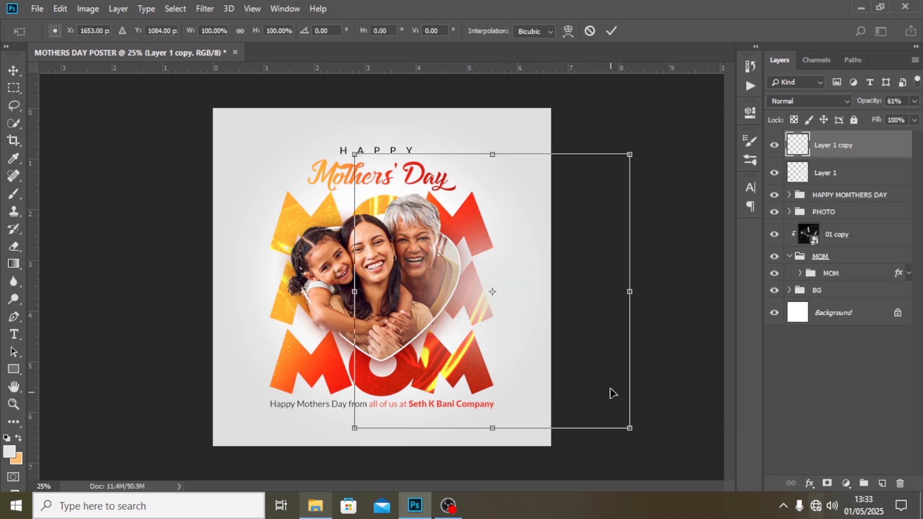
{"action": "left_click_drag", "start_coordinate": [623, 153], "coordinate": [531, 252]}
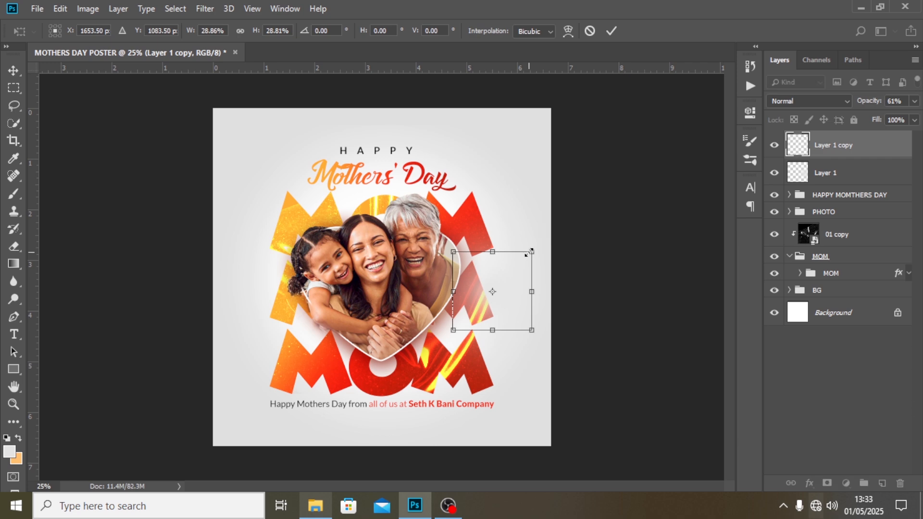
{"action": "key", "text": "Return"}
{"action": "left_click_drag", "start_coordinate": [502, 294], "coordinate": [290, 264]}
{"action": "left_click", "coordinate": [915, 101]}
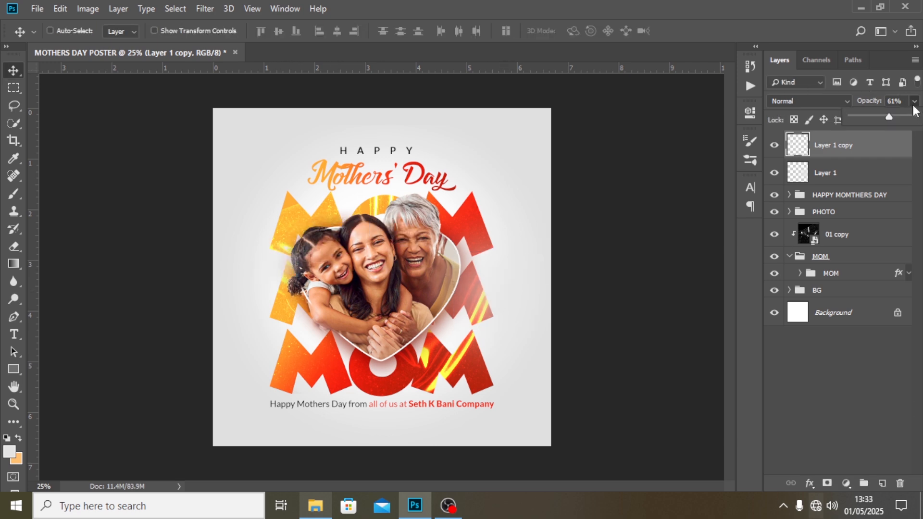
{"action": "left_click_drag", "start_coordinate": [889, 117], "coordinate": [918, 116]}
{"action": "left_click", "coordinate": [656, 53]}
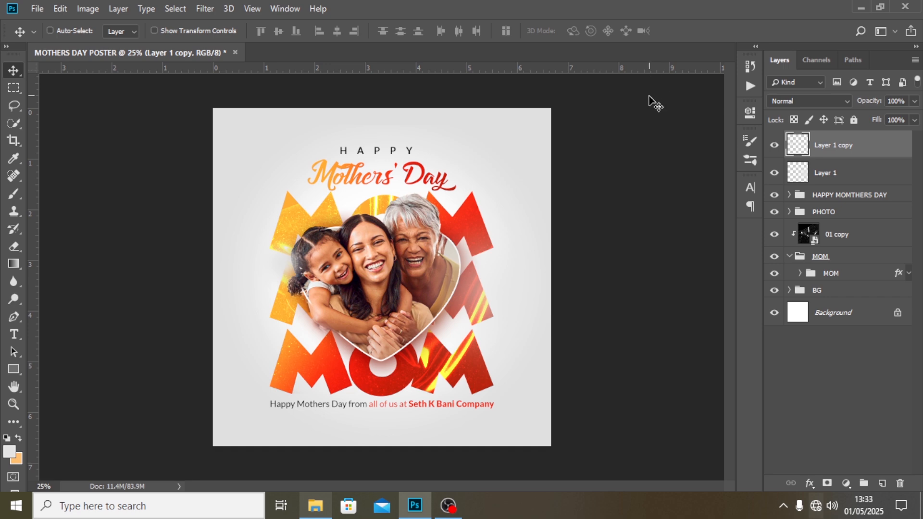
Step: Enlarge the glow copy to about 162%, place it over the MOM block's left edge and set its opacity to 80%
{"action": "key", "text": "ctrl+t"}
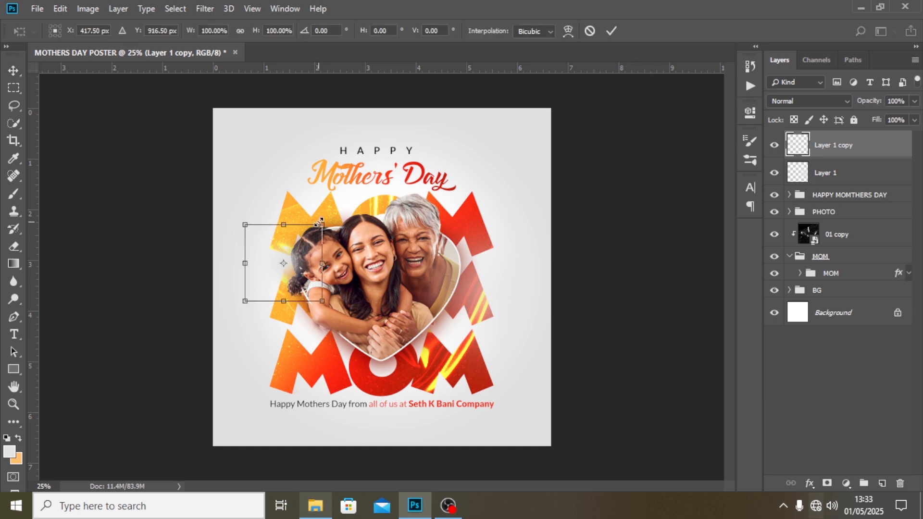
{"action": "left_click_drag", "start_coordinate": [320, 222], "coordinate": [368, 175]}
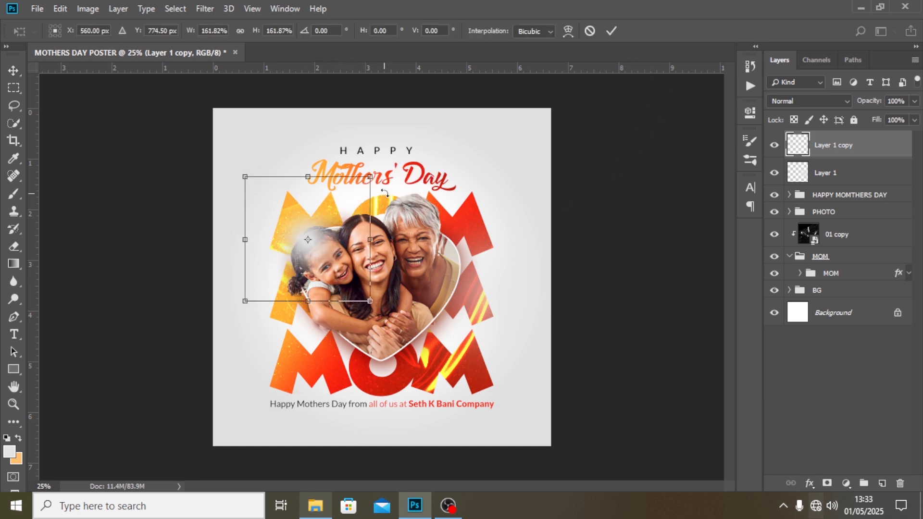
{"action": "left_click_drag", "start_coordinate": [314, 260], "coordinate": [268, 252]}
{"action": "key", "text": "Return"}
{"action": "left_click", "coordinate": [913, 101]}
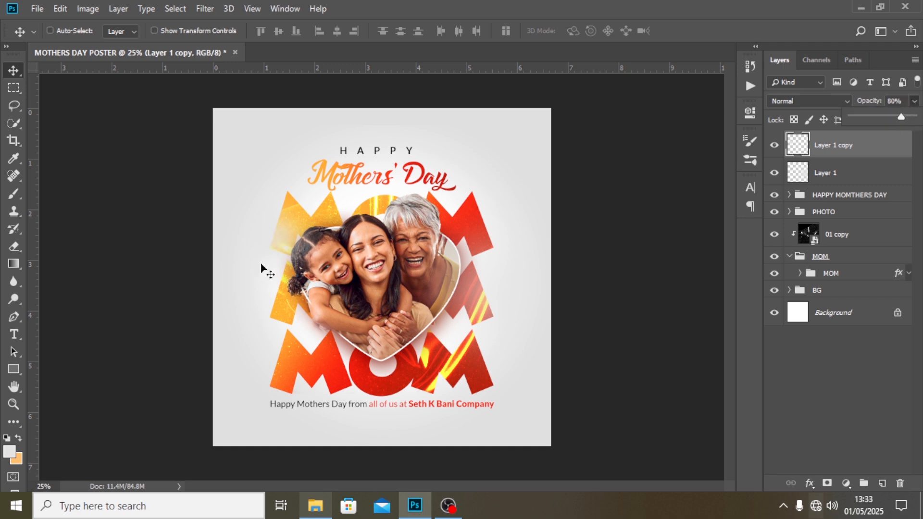
{"action": "left_click_drag", "start_coordinate": [262, 268], "coordinate": [266, 264]}
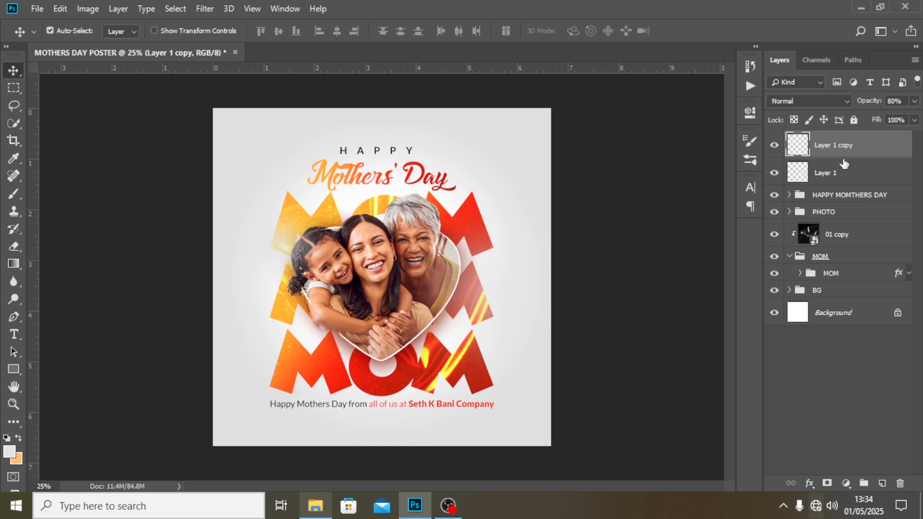
Step: Group the two glow layers and name the group "GLOW"
{"action": "left_click", "coordinate": [844, 178], "text": "ctrl"}
{"action": "key", "text": "ctrl+g"}
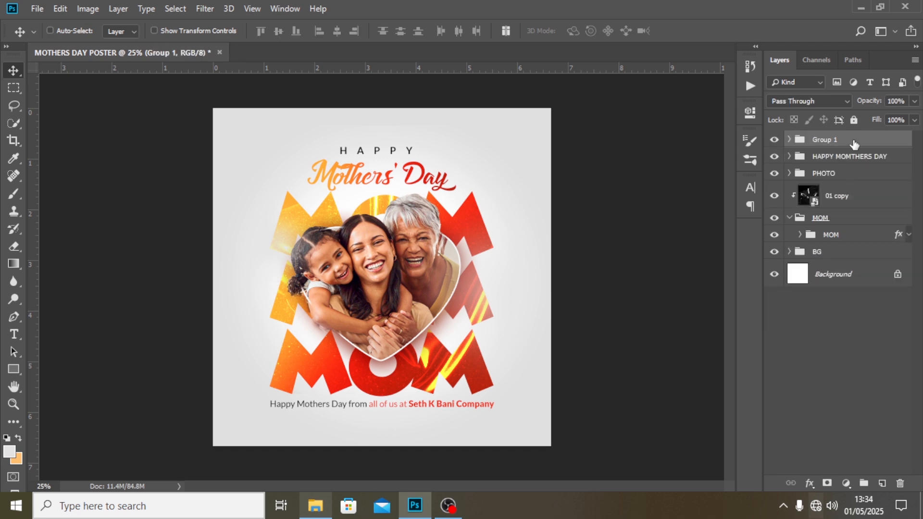
{"action": "double_click", "coordinate": [824, 140]}
{"action": "type", "text": "GLOW"}
{"action": "key", "text": "Return"}
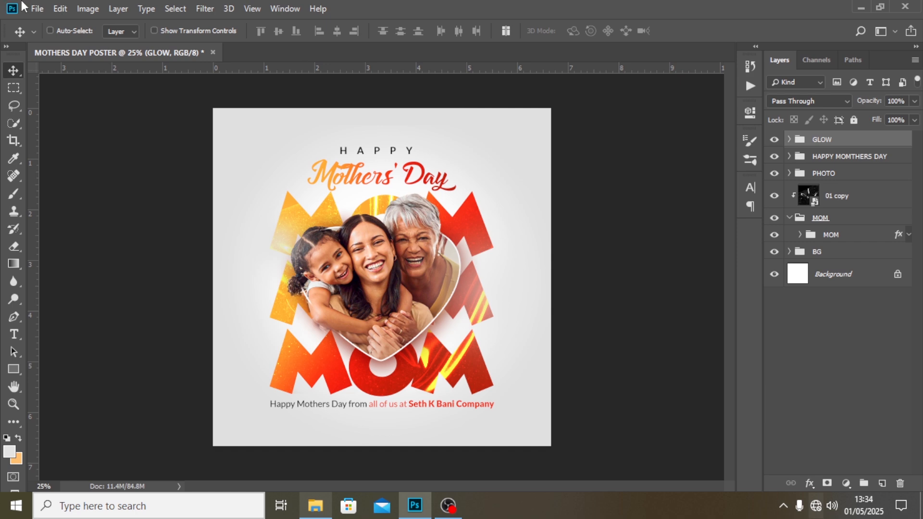
Step: Place the gold confetti image "pngwing.com (46) copy" as an embedded layer above the GLOW group
{"action": "left_click", "coordinate": [35, 8]}
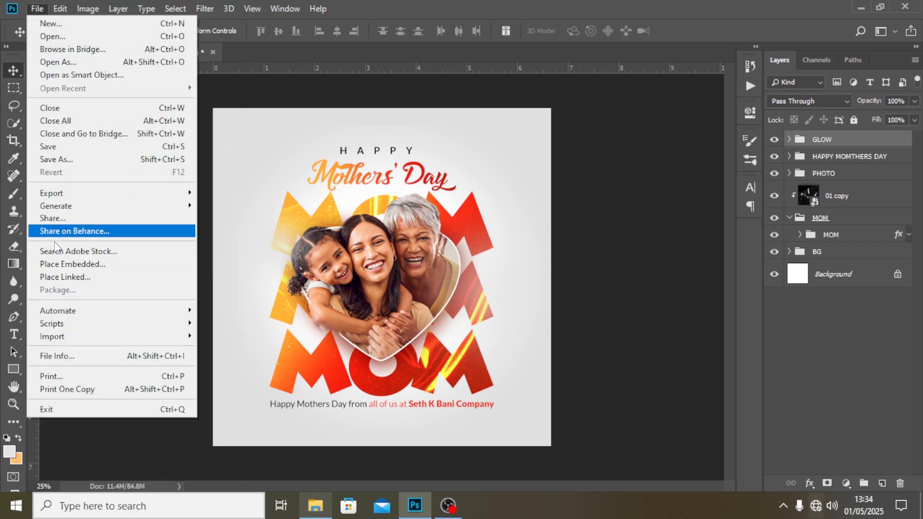
{"action": "left_click", "coordinate": [56, 260]}
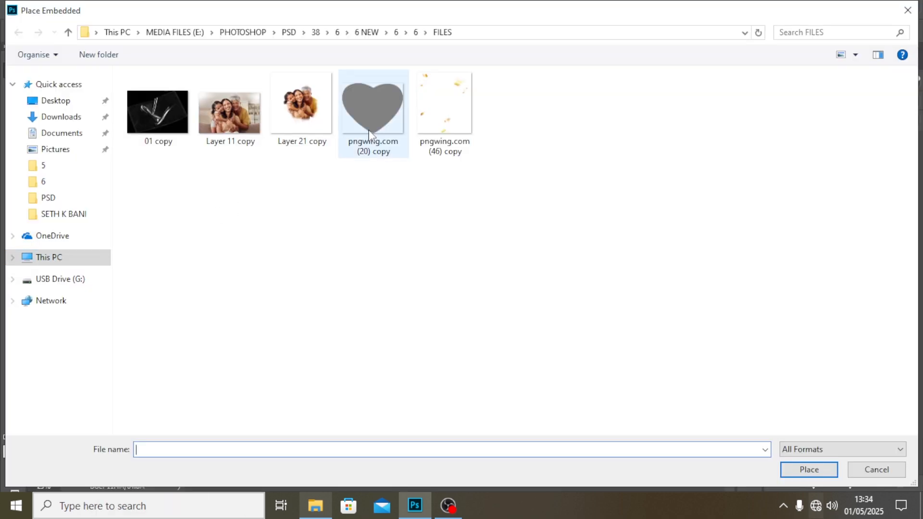
{"action": "left_click", "coordinate": [454, 116]}
{"action": "left_click", "coordinate": [810, 470]}
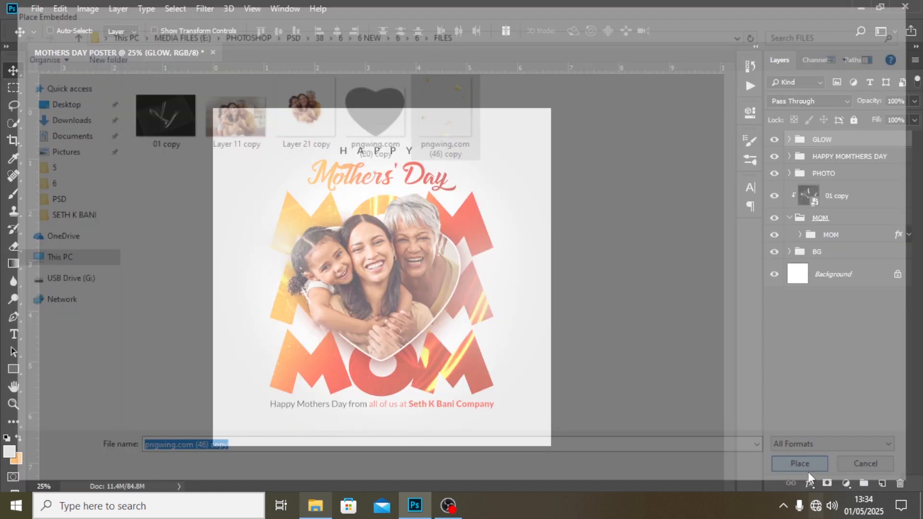
{"action": "key", "text": "Return"}
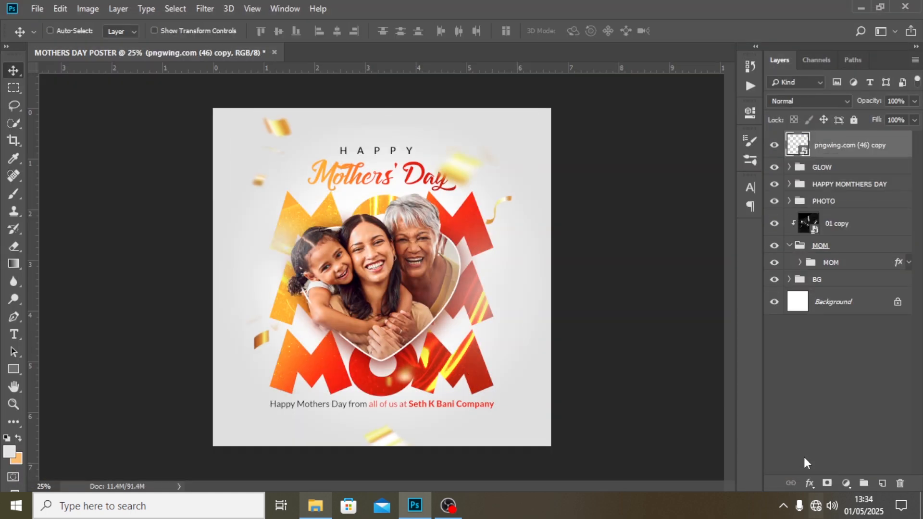
Step: Put the confetti layer in a group named "RIBBONS" and collapse the group
{"action": "key", "text": "ctrl+g"}
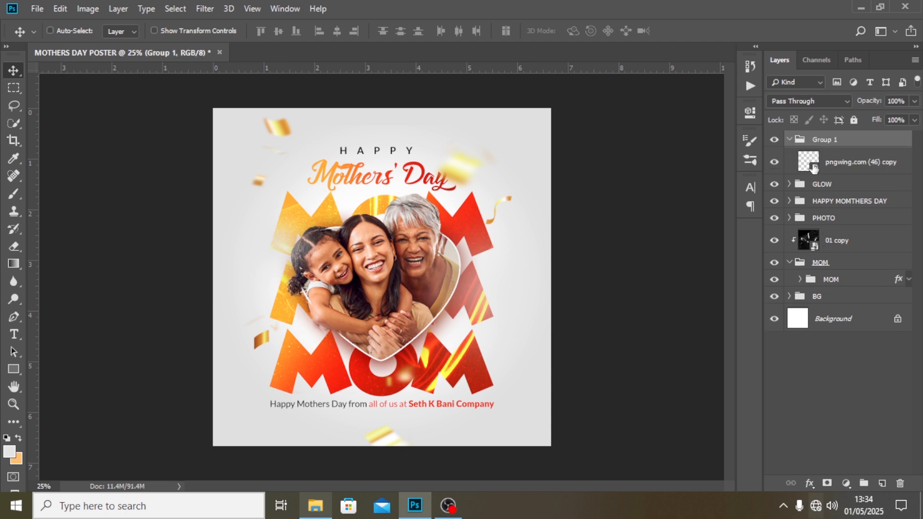
{"action": "double_click", "coordinate": [832, 139]}
{"action": "type", "text": "RIBBONS"}
{"action": "key", "text": "Return"}
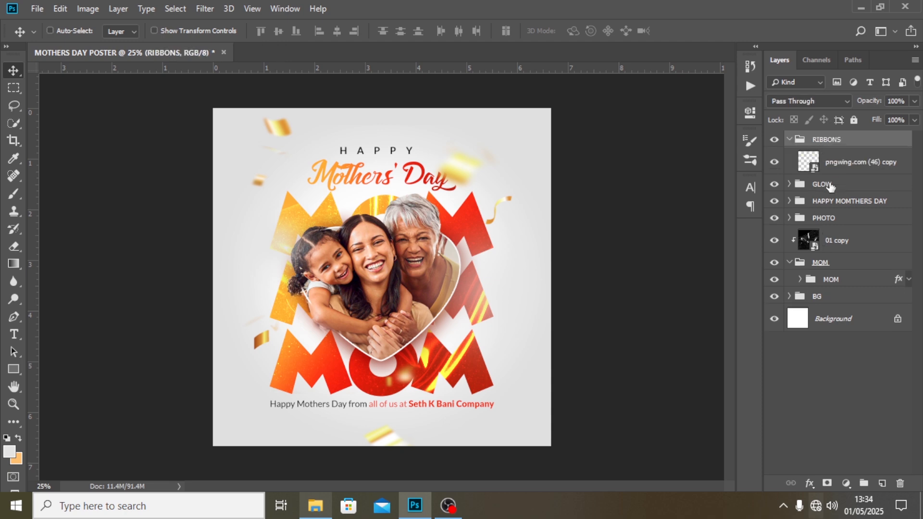
{"action": "left_click", "coordinate": [789, 140]}
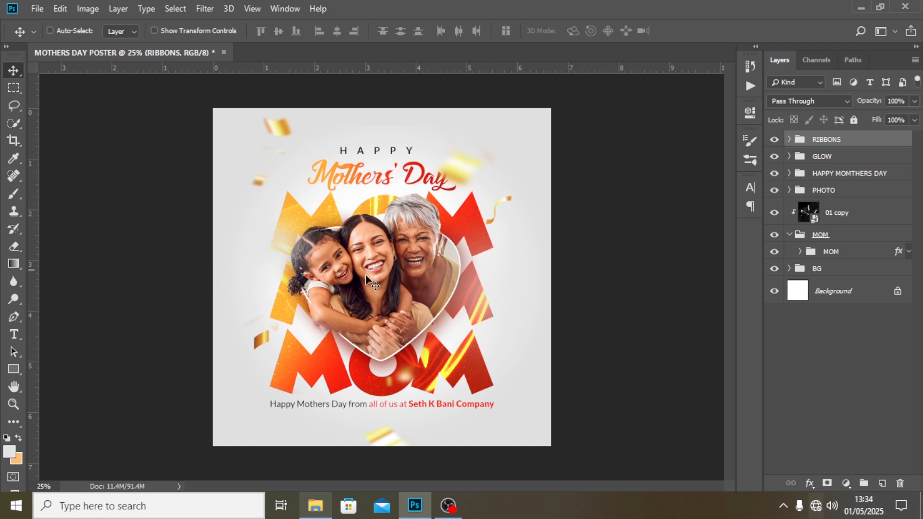
Step: Add a Gradient Map adjustment layer above the RIBBONS group and set the gradient's starting colour stop to #A60085
{"action": "left_click", "coordinate": [846, 483]}
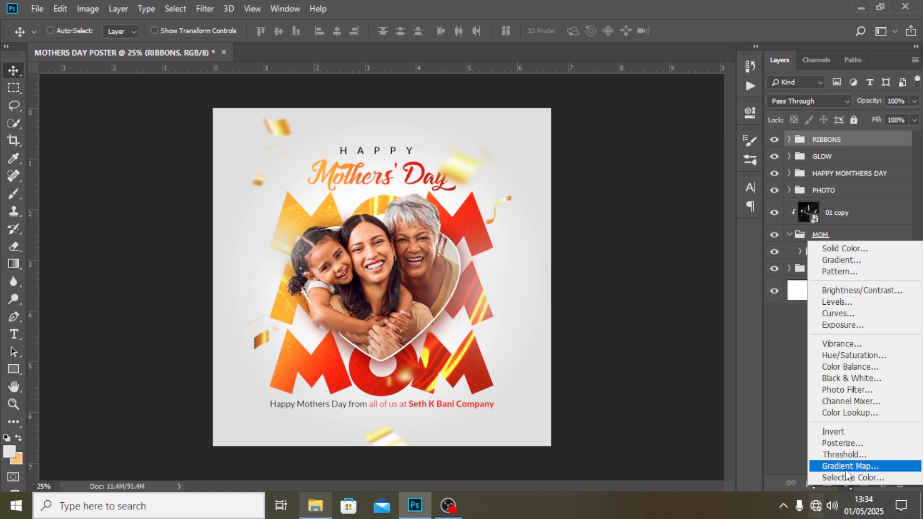
{"action": "left_click", "coordinate": [847, 466]}
{"action": "left_click", "coordinate": [636, 154]}
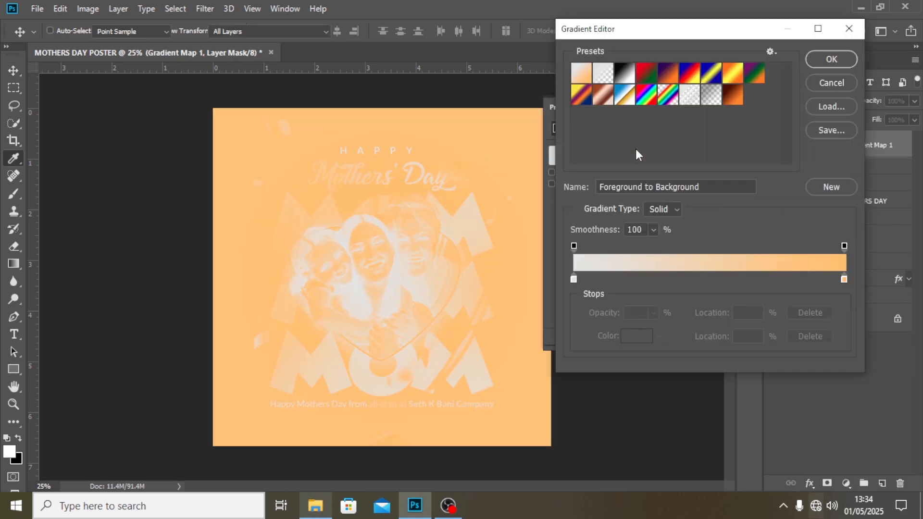
{"action": "double_click", "coordinate": [574, 280]}
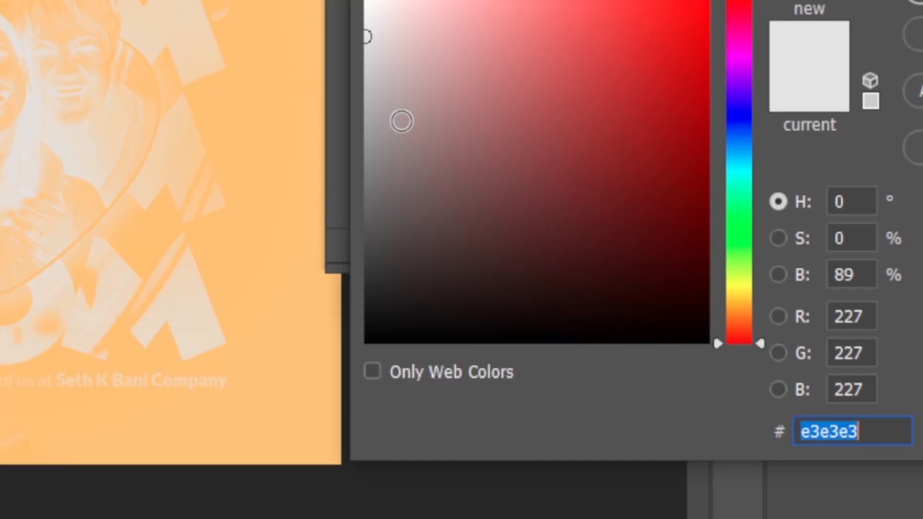
{"action": "type", "text": "A60"}
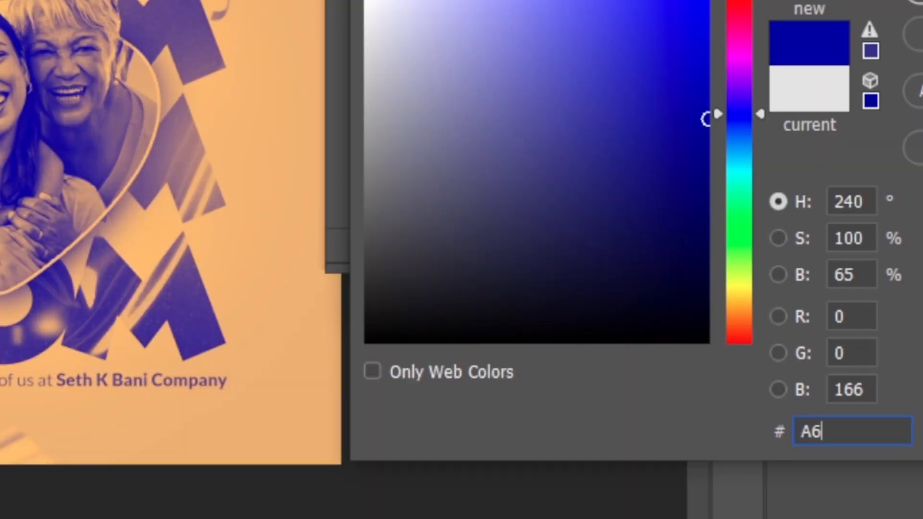
{"action": "type", "text": "085"}
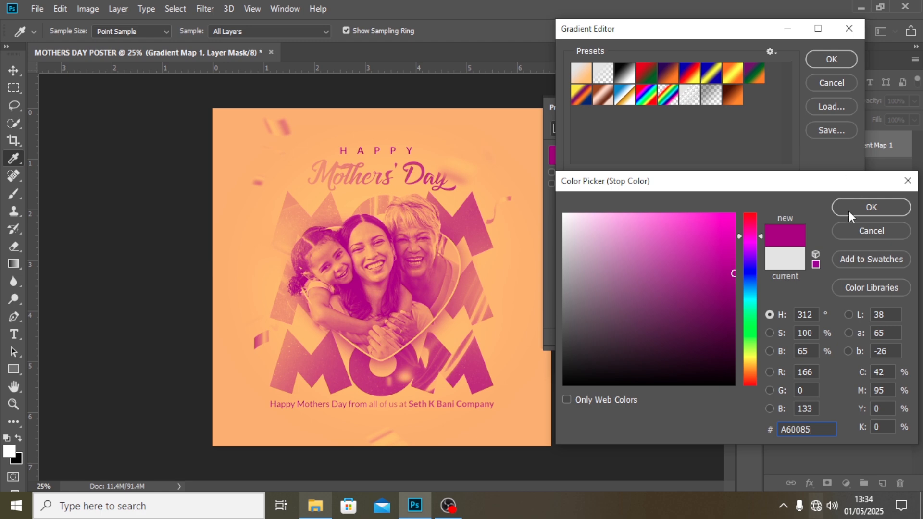
{"action": "left_click", "coordinate": [849, 211]}
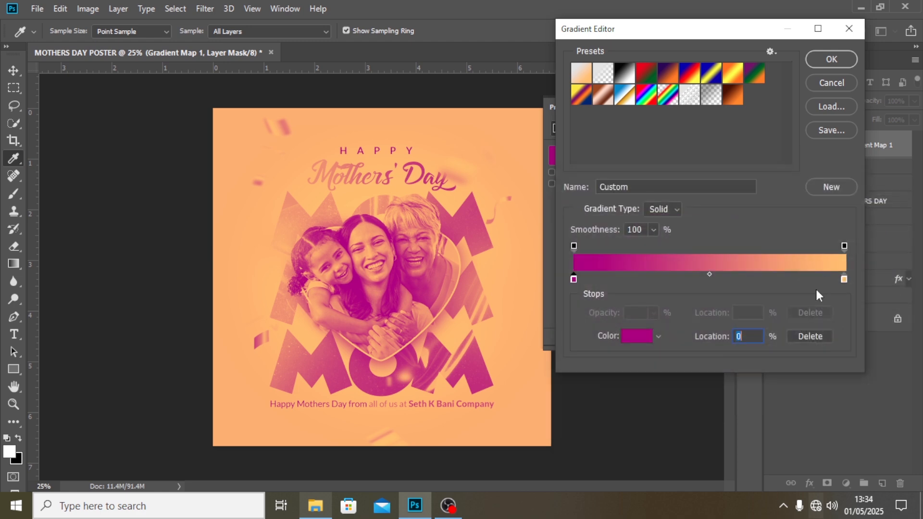
Step: Add a colour stop at the gradient's 50% location and set its colour to #FFE7C5
{"action": "left_click", "coordinate": [711, 278]}
{"action": "double_click", "coordinate": [711, 278]}
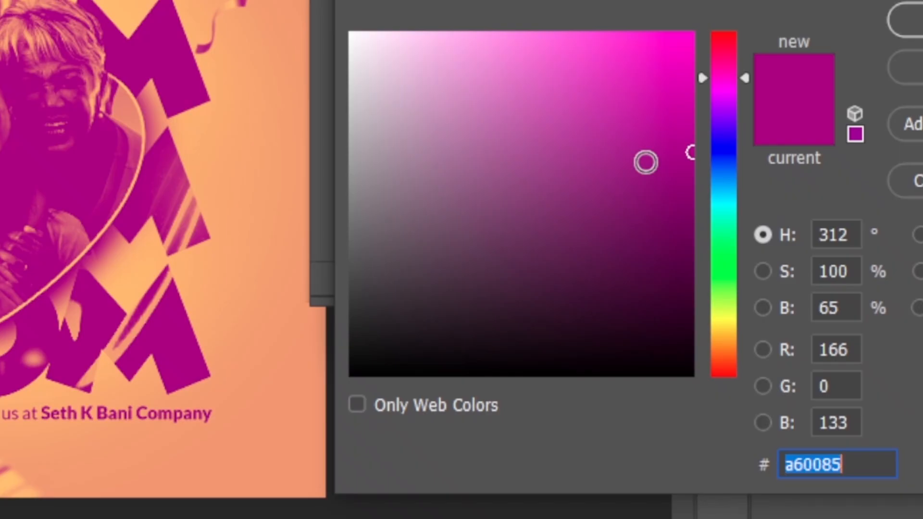
{"action": "type", "text": "FF"}
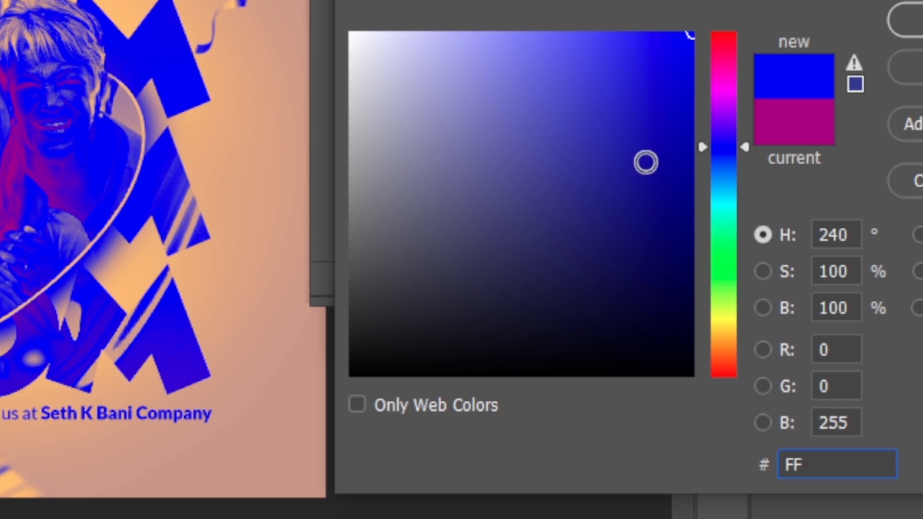
{"action": "type", "text": "E7"}
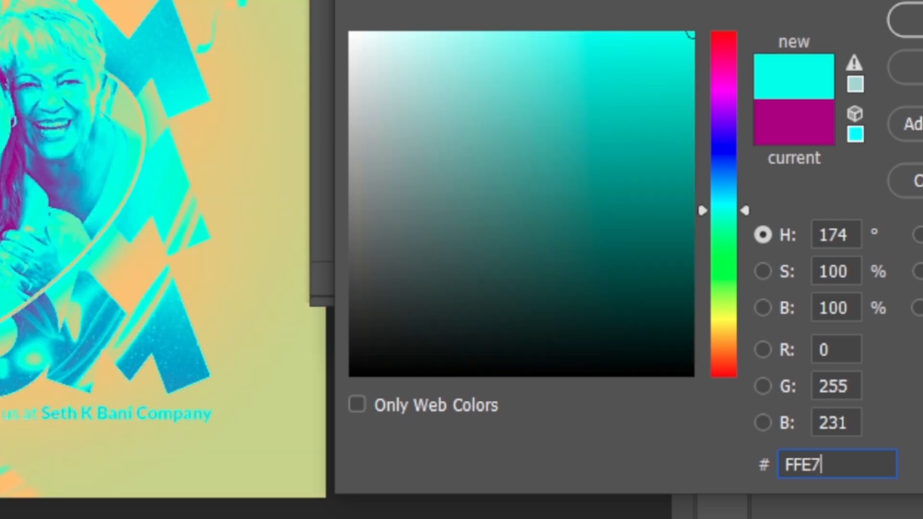
{"action": "type", "text": "C5"}
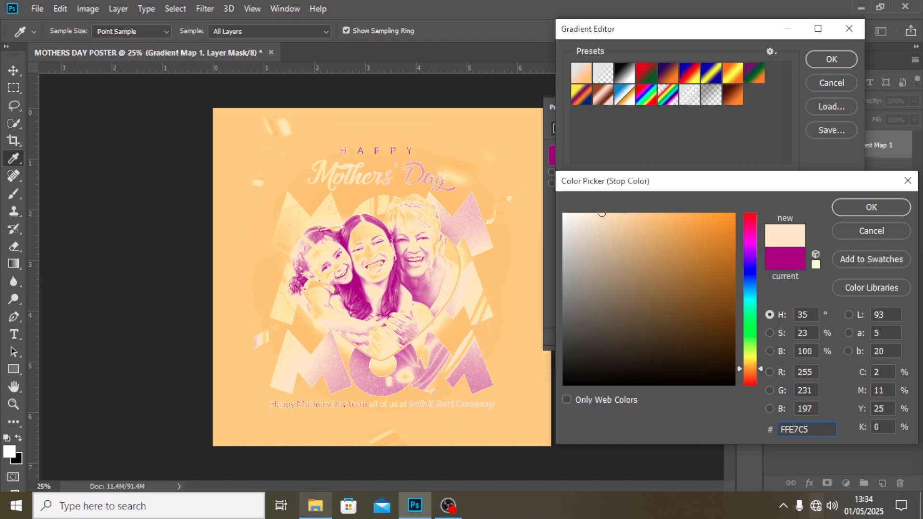
{"action": "left_click", "coordinate": [838, 214]}
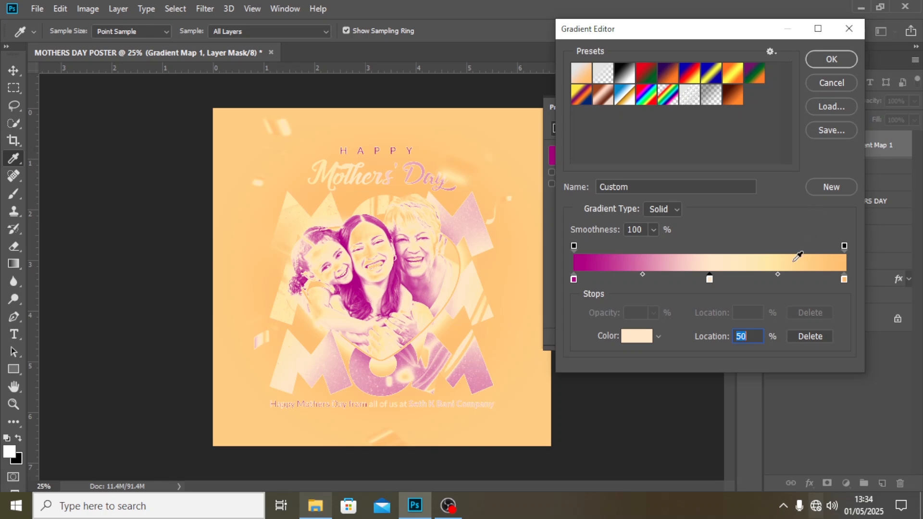
Step: Remove the gradient's orange end stop, move the cream stop to the 99% location and accept the gradient
{"action": "left_click_drag", "start_coordinate": [845, 283], "coordinate": [846, 313]}
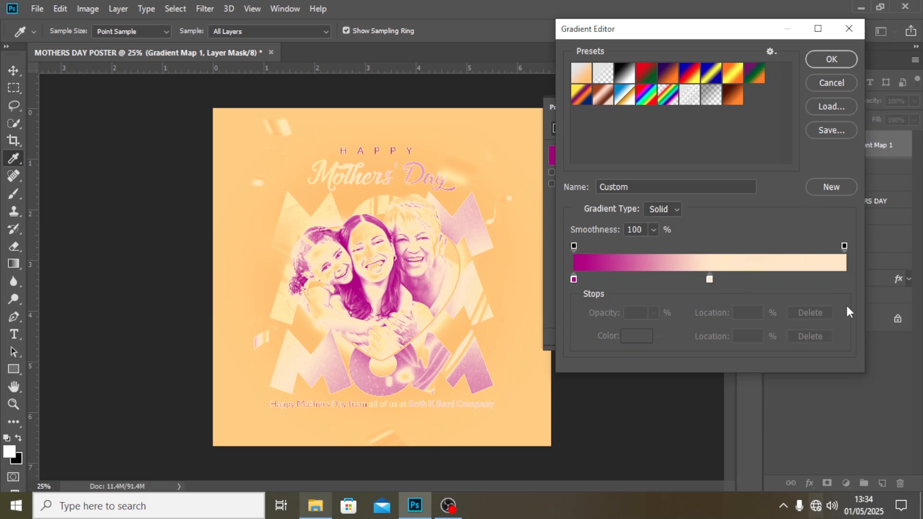
{"action": "left_click_drag", "start_coordinate": [710, 279], "coordinate": [845, 278]}
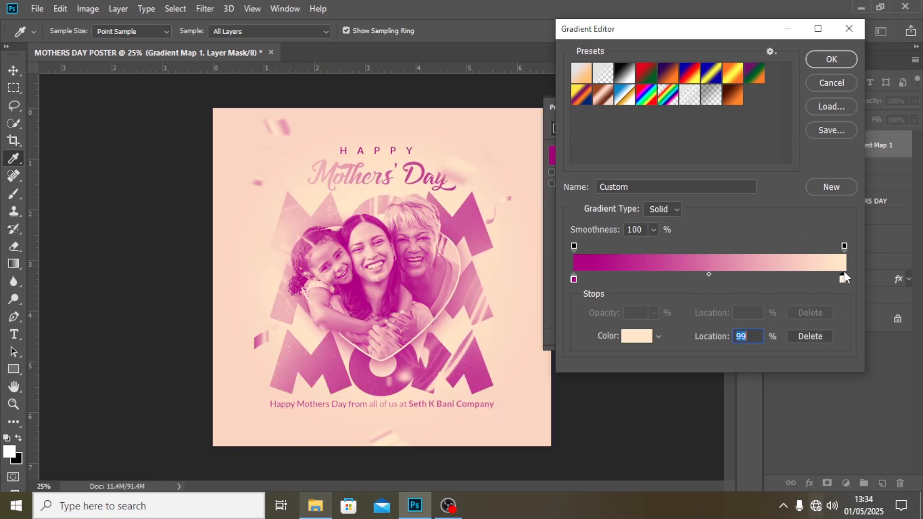
{"action": "left_click", "coordinate": [830, 60]}
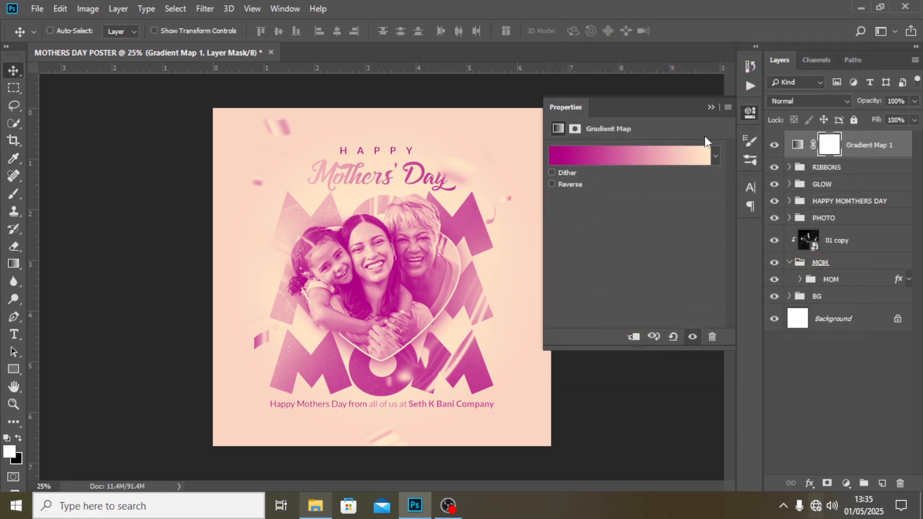
Step: Set the gradient map layer's blend mode to Soft Light and keep the layer selected
{"action": "left_click", "coordinate": [712, 108]}
{"action": "left_click", "coordinate": [824, 102]}
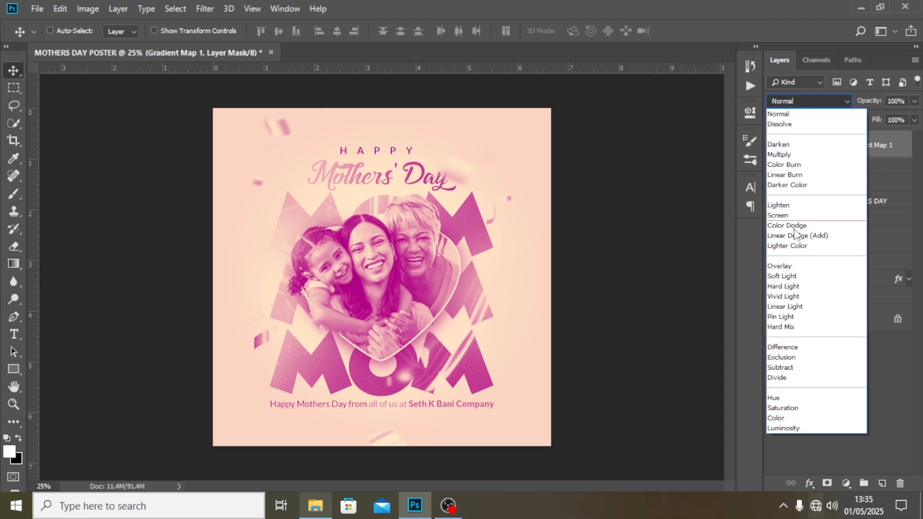
{"action": "left_click", "coordinate": [785, 277]}
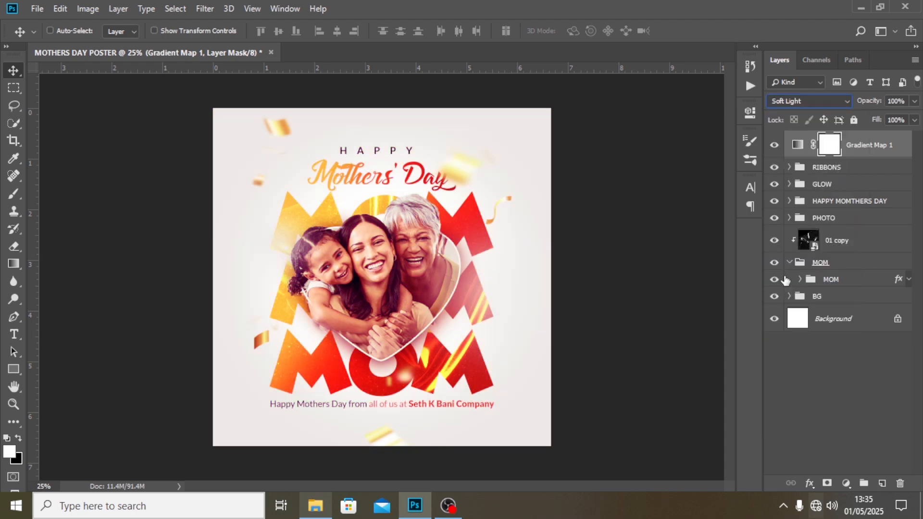
{"action": "left_click", "coordinate": [773, 146]}
{"action": "left_click", "coordinate": [878, 151]}
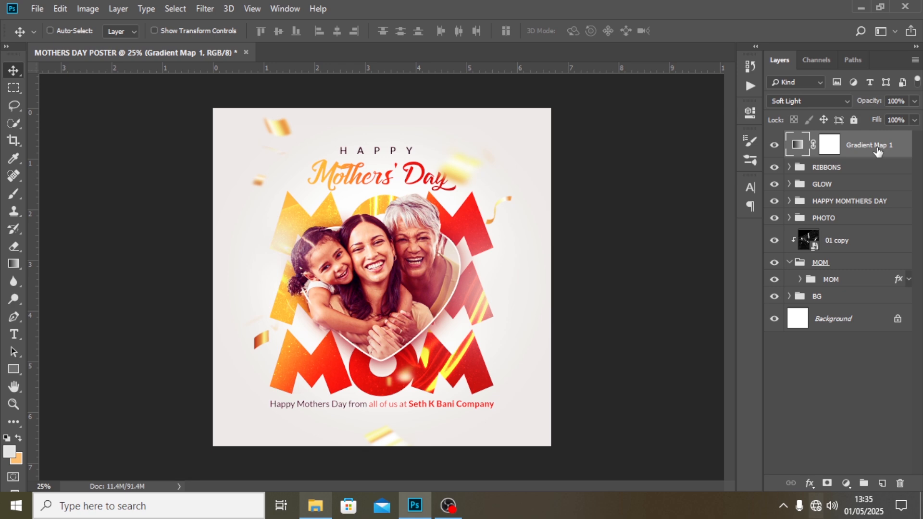